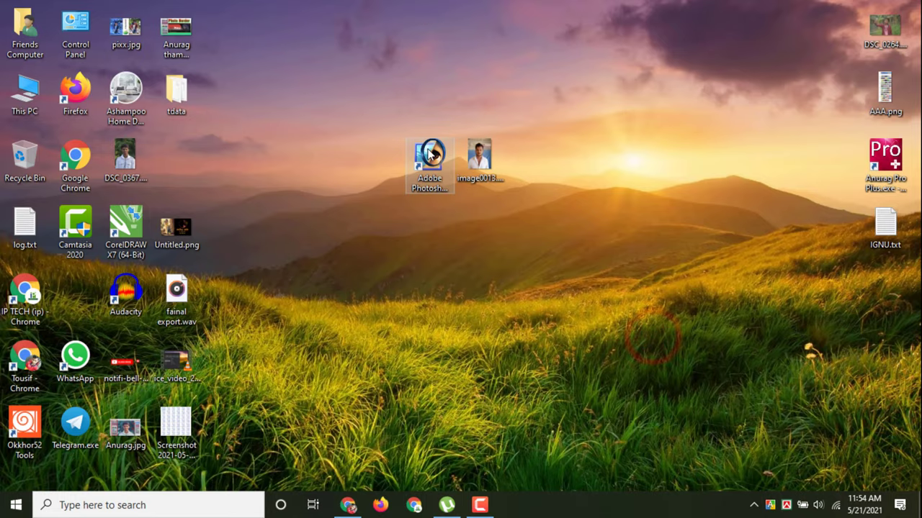
Launch Adobe Photoshop 7.0 from its desktop shortcut beside the portrait file.
mouse_move(430, 153)
mouse_down()
mouse_move(413, 144)
mouse_move(430, 152)
mouse_up()
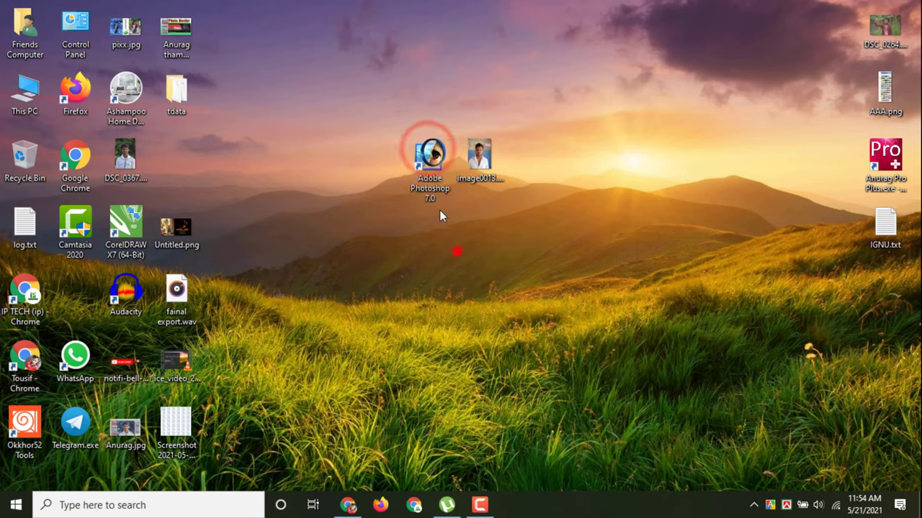
double_click(432, 160)
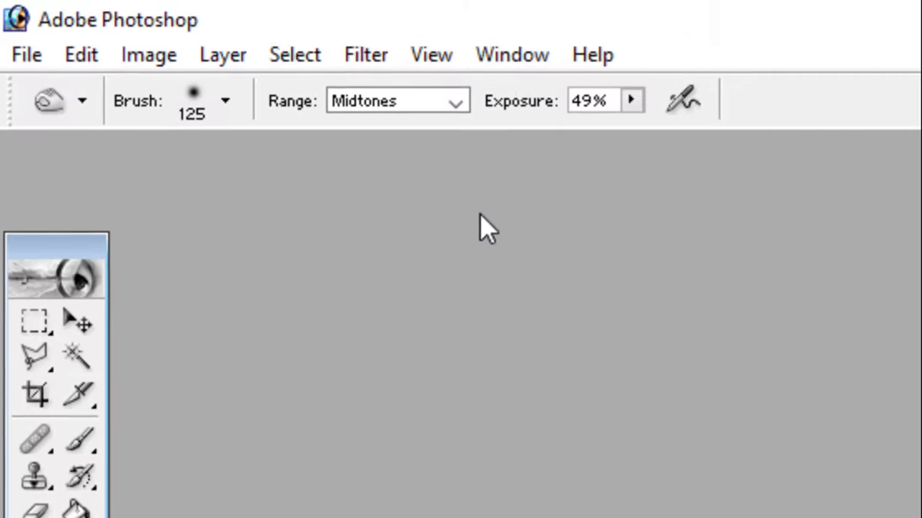
Open image0013.jpg from the Desktop through the File > Open dialog.
click(28, 55)
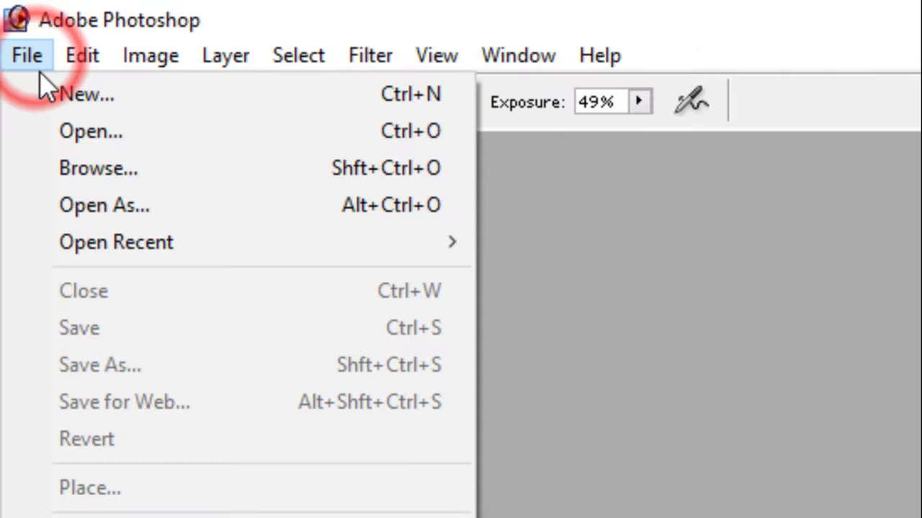
click(156, 121)
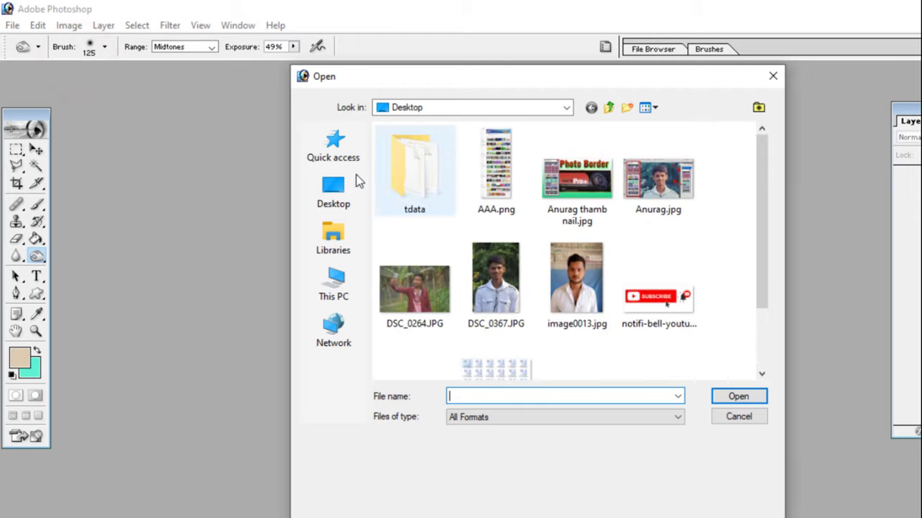
click(337, 183)
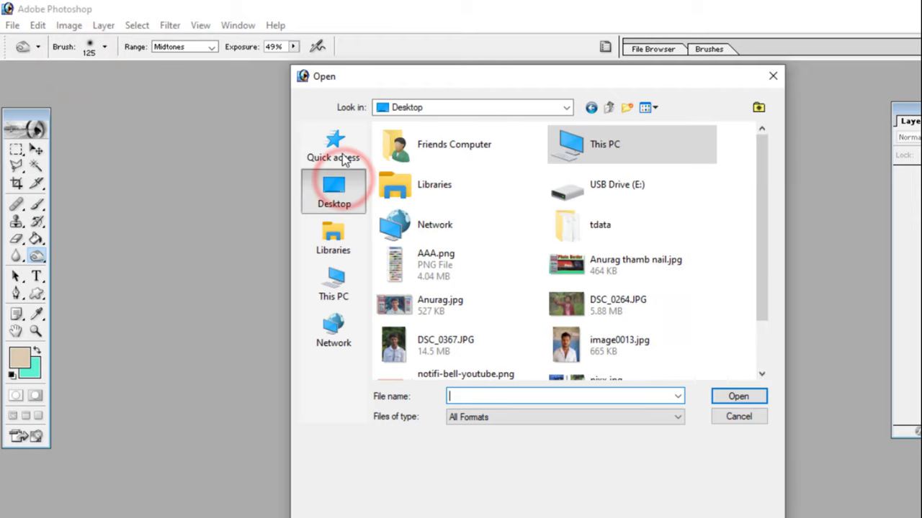
drag(760, 212, 770, 285)
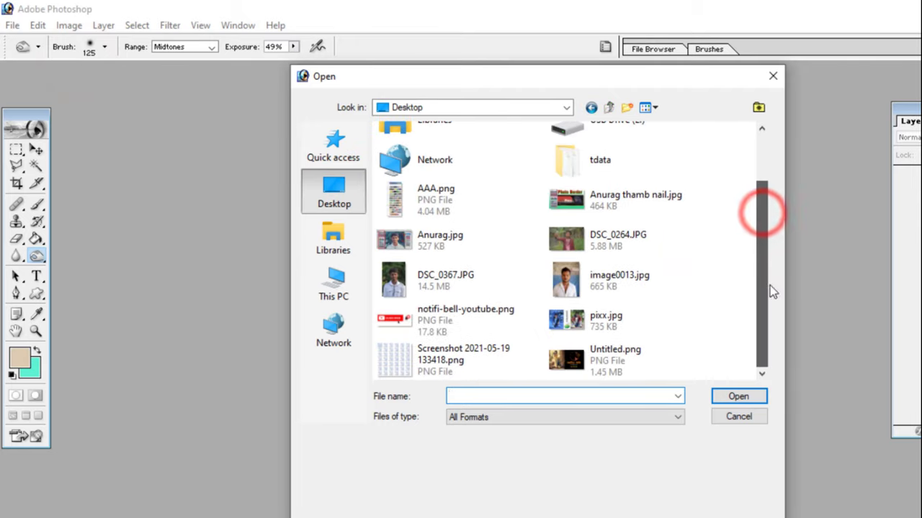
click(617, 278)
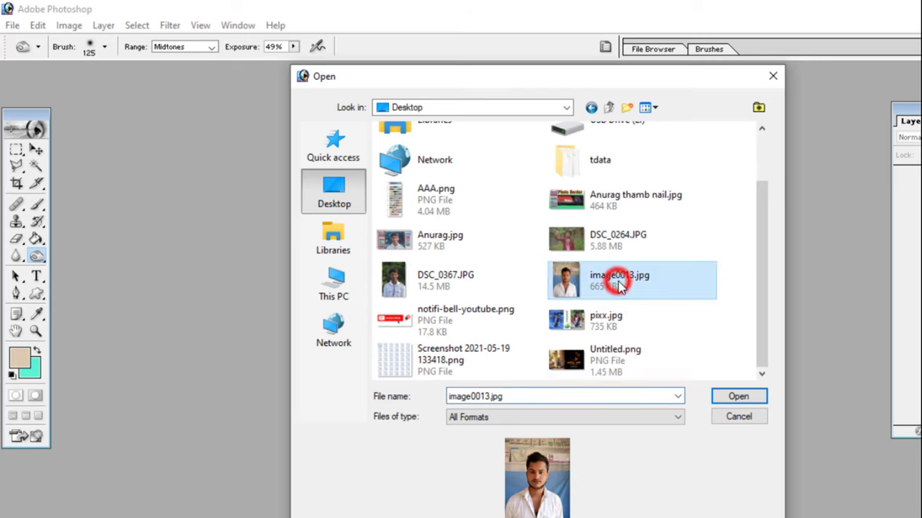
click(725, 398)
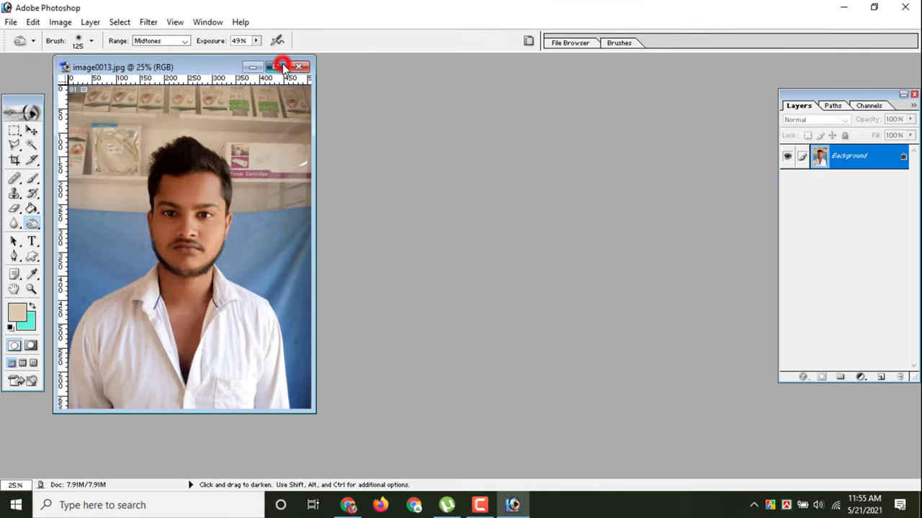
Close the portrait, then reopen image0013.jpg by dragging it onto Photoshop's taskbar button.
click(282, 67)
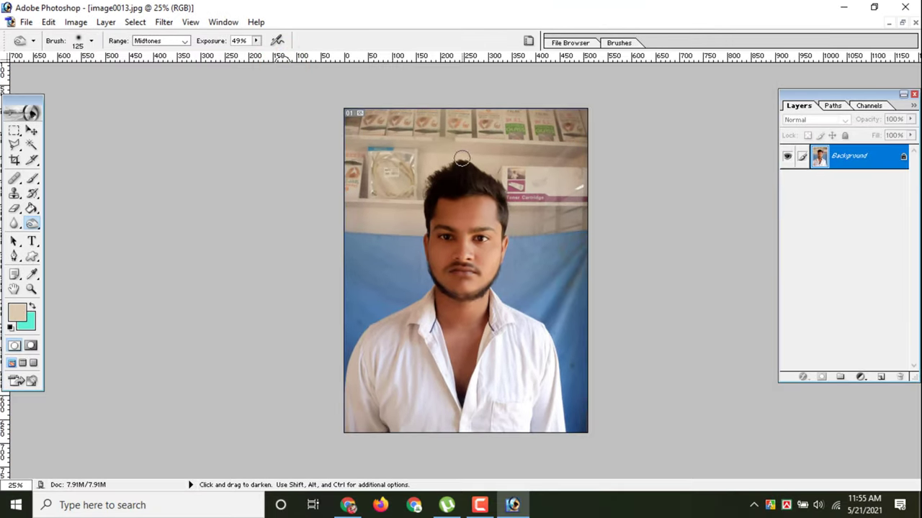
click(914, 24)
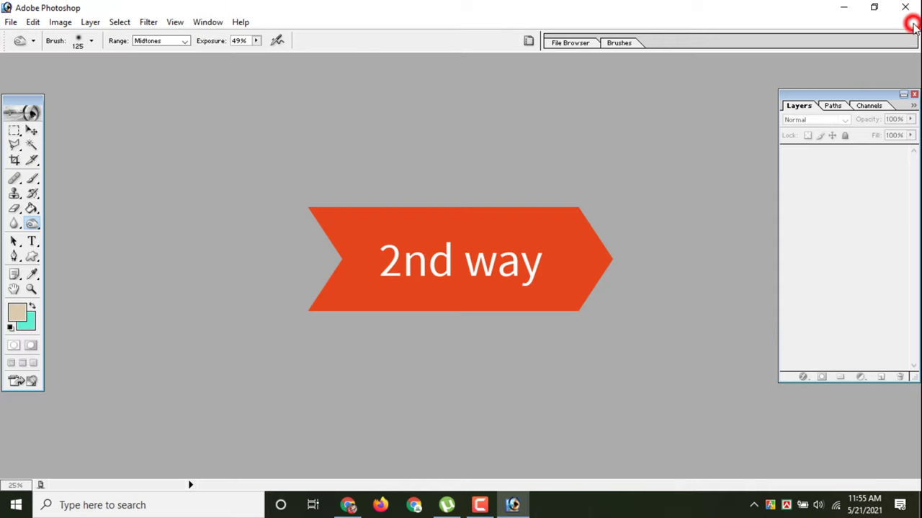
click(844, 7)
click(482, 166)
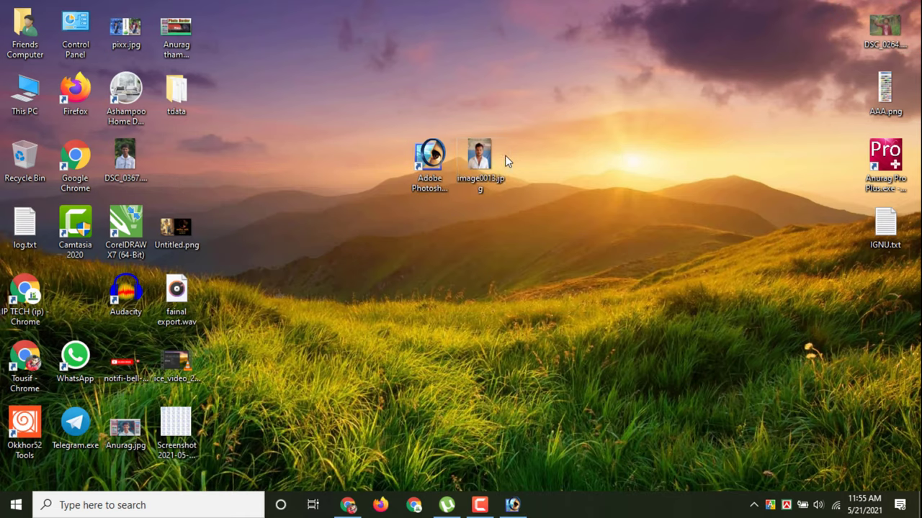
drag(481, 164, 512, 505)
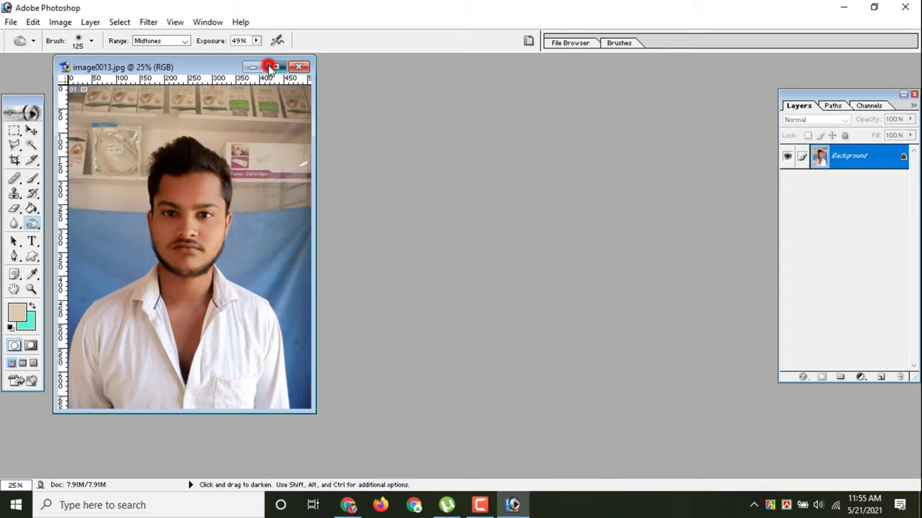
click(275, 67)
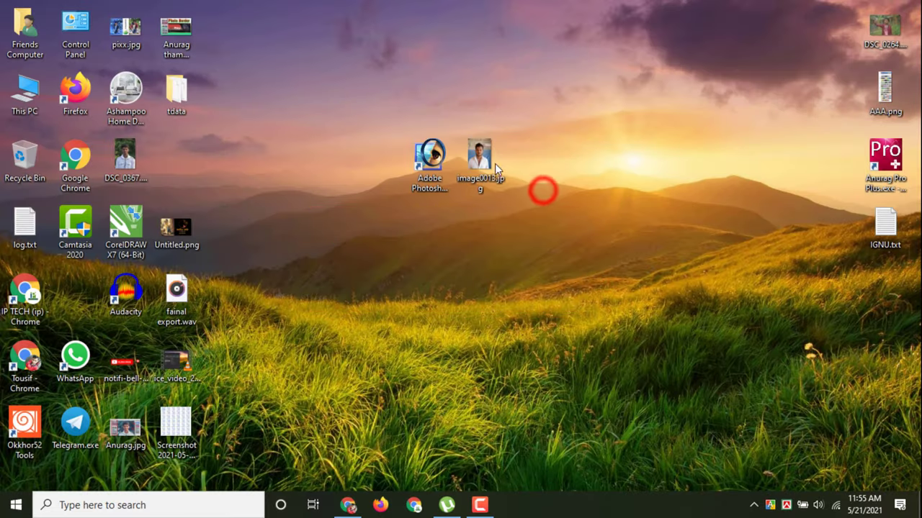
Start Windows' Open with for image0013.jpg and choose to look for another app.
click(479, 158)
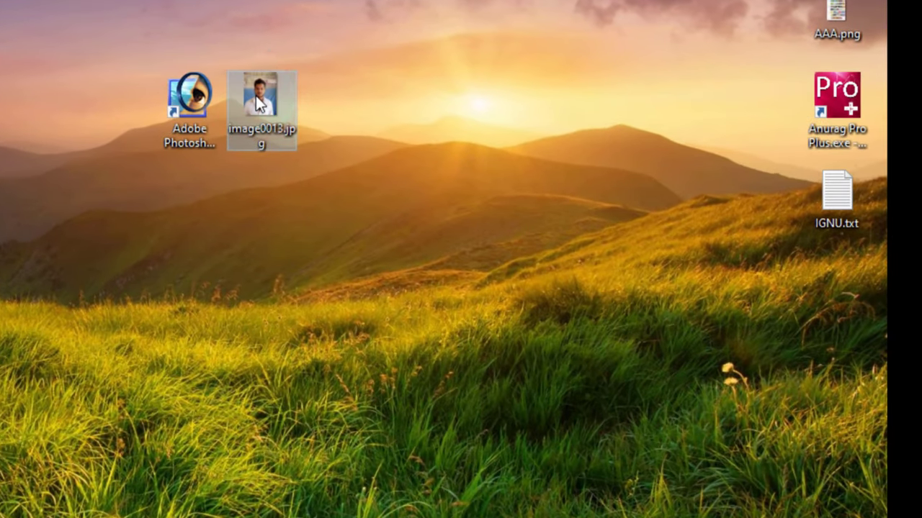
right_click(256, 96)
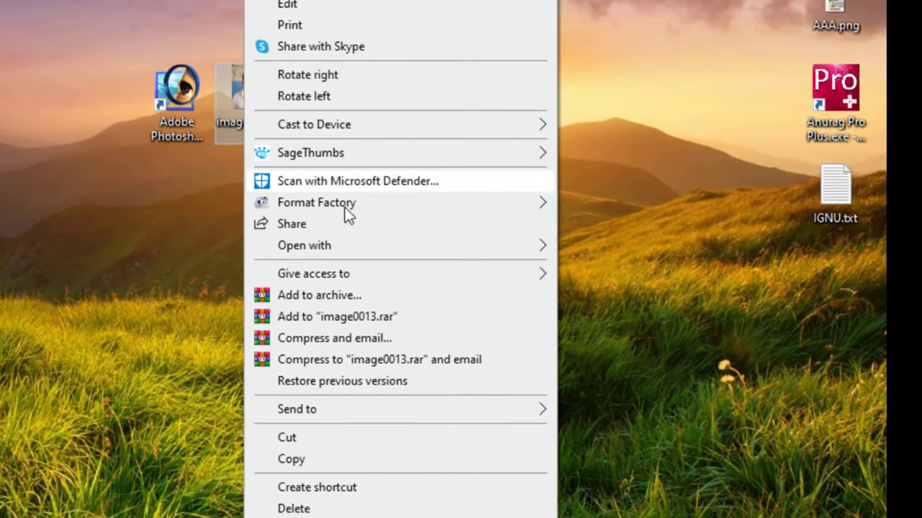
mouse_move(305, 246)
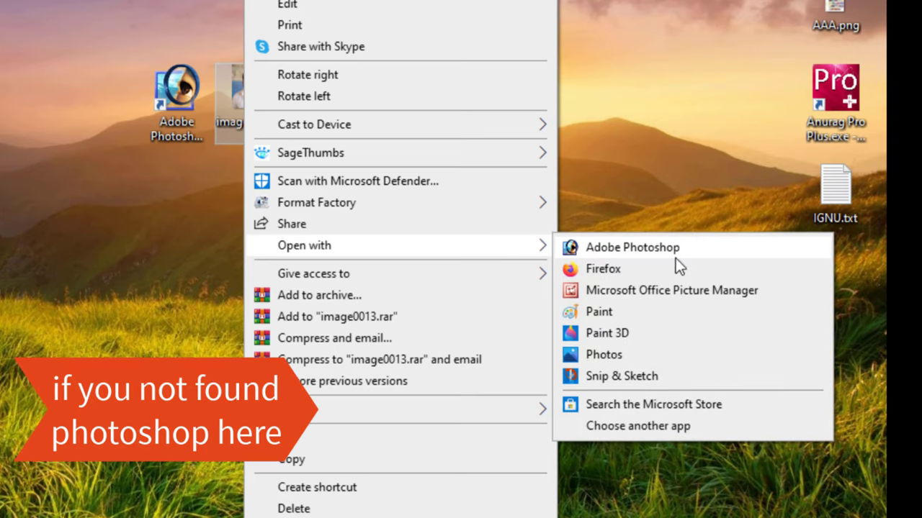
click(646, 425)
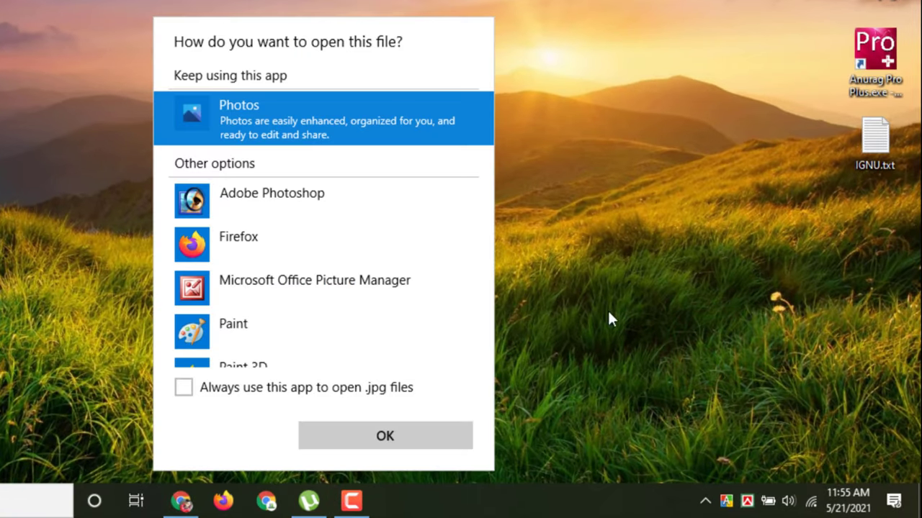
scroll(345, 338, down, 1)
scroll(335, 342, down, 3)
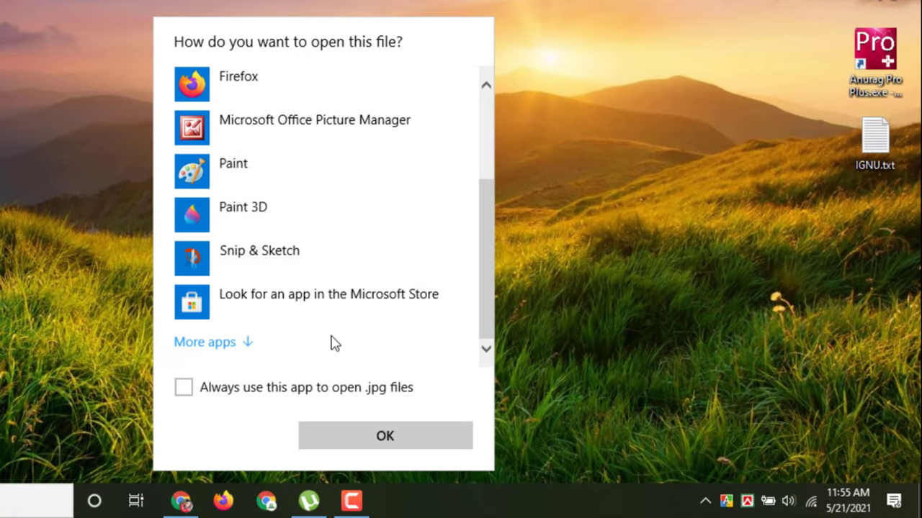
click(232, 348)
scroll(292, 272, down, 2)
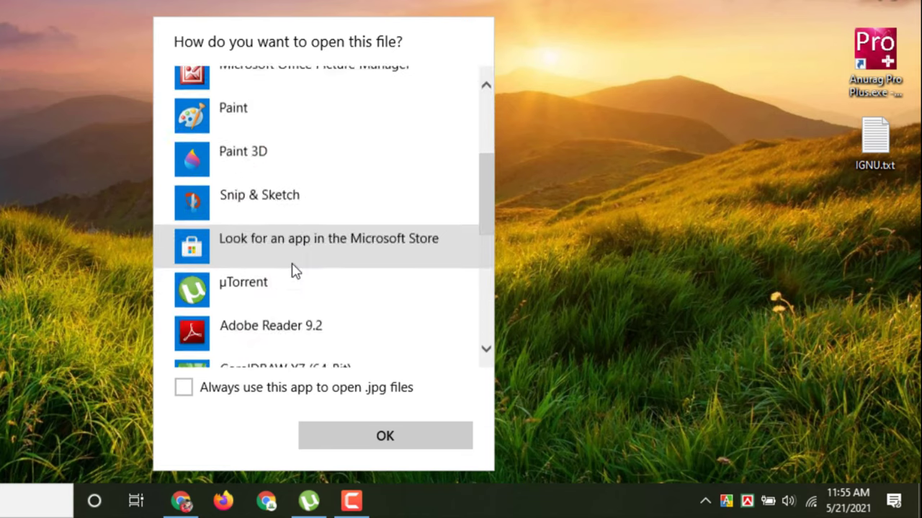
scroll(294, 269, down, 3)
scroll(293, 270, down, 3)
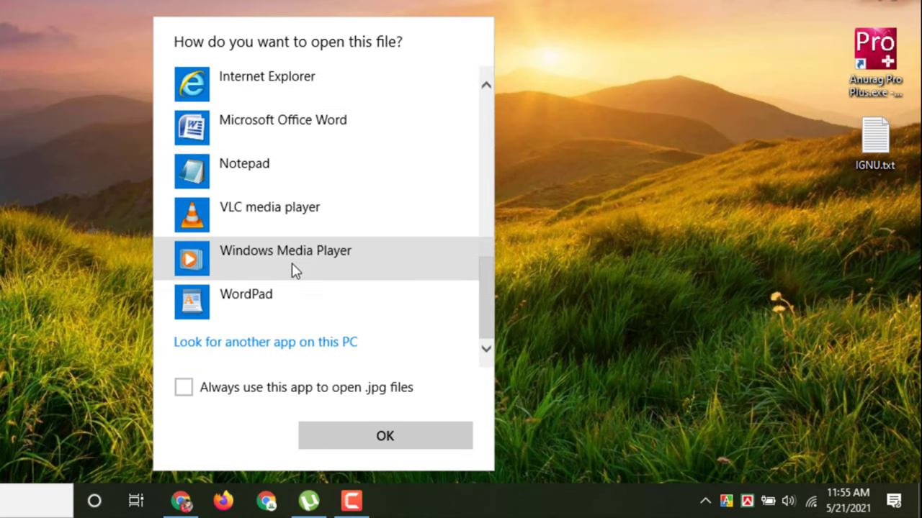
click(260, 343)
Browse to C:\Program Files (x86)\Adobe\Photoshop 7.0 and open the photo with Photoshop.exe.
click(110, 379)
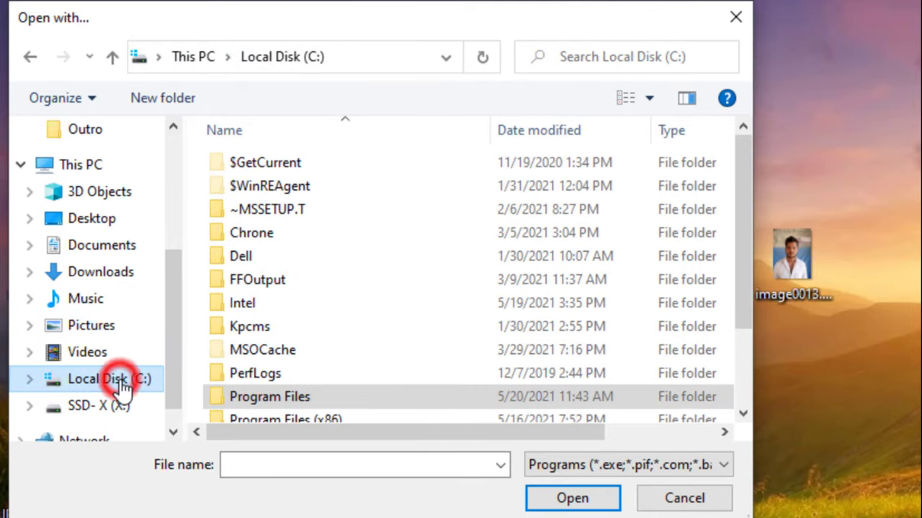
scroll(460, 298, down, 1)
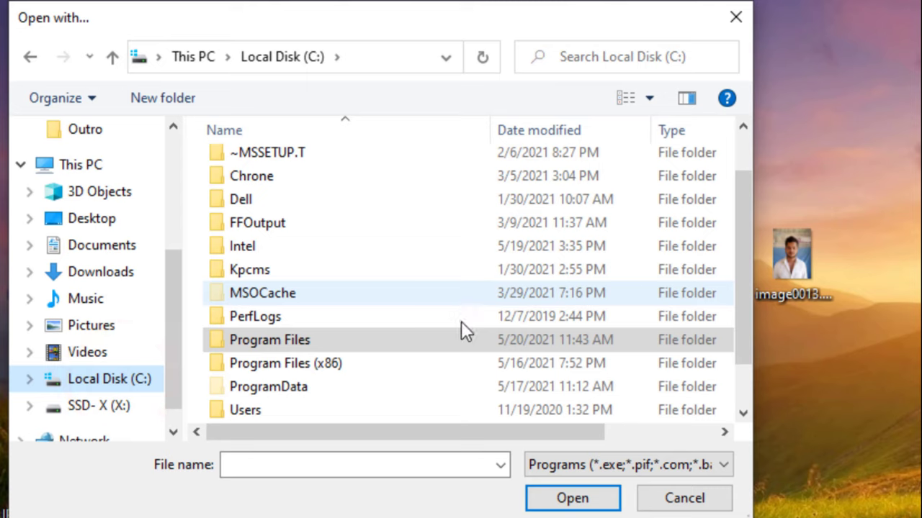
double_click(371, 368)
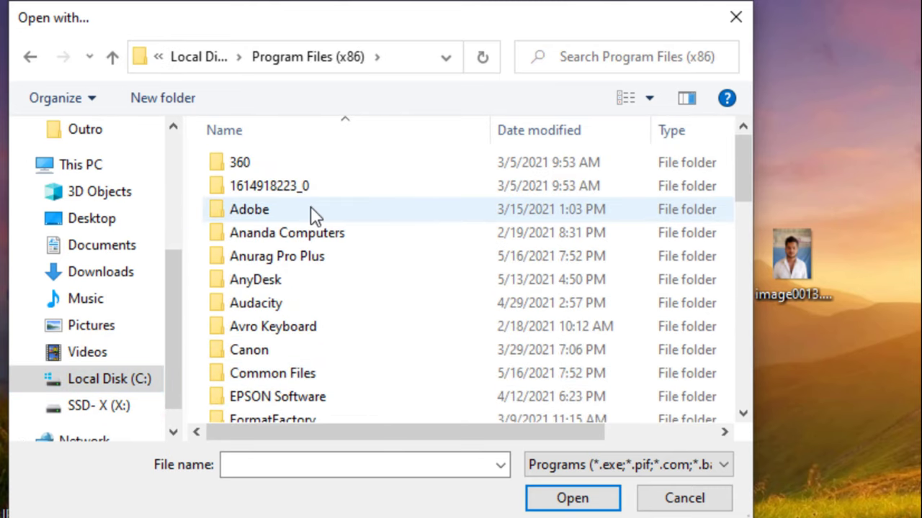
double_click(354, 214)
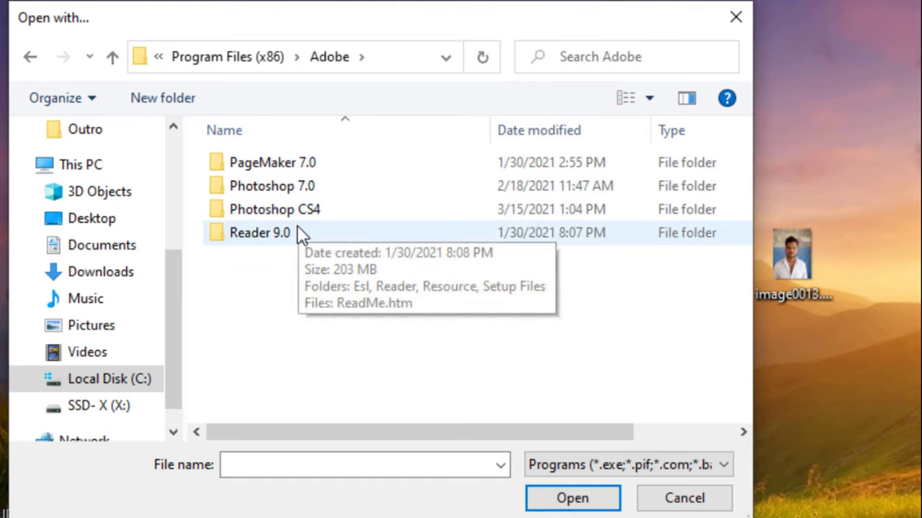
double_click(341, 187)
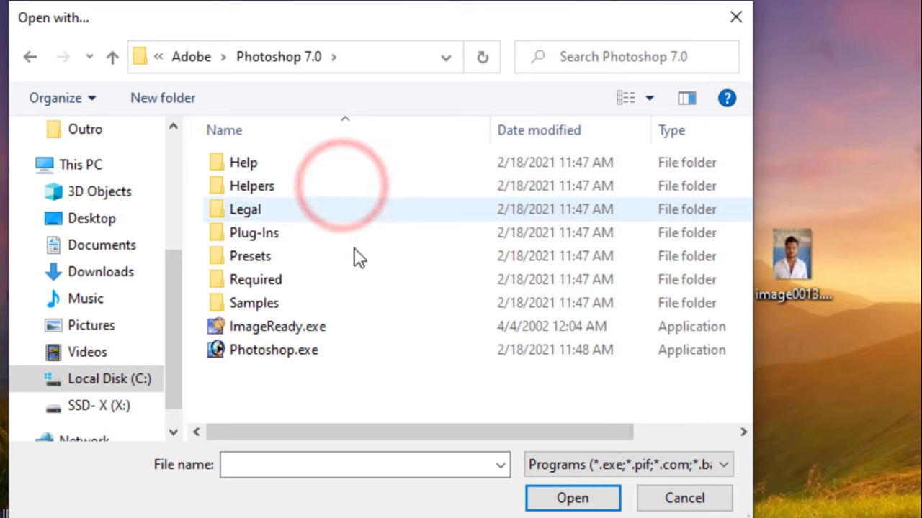
click(306, 350)
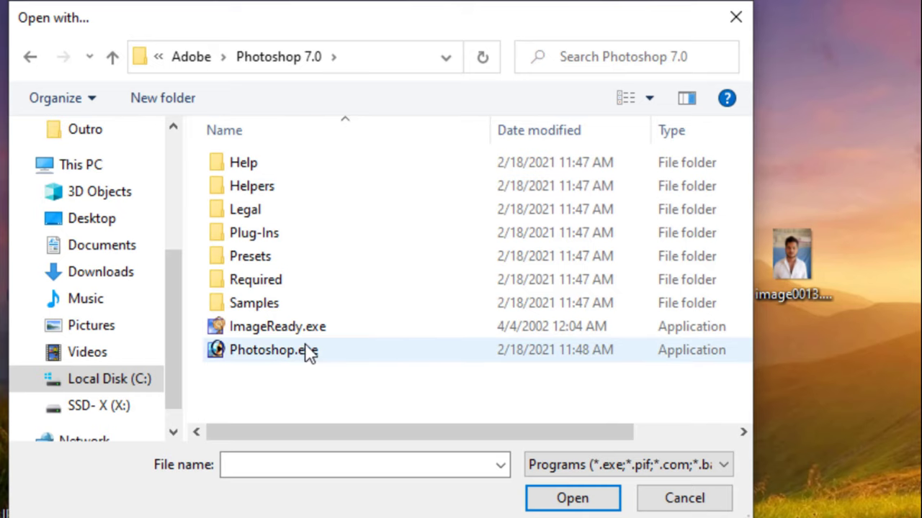
click(571, 498)
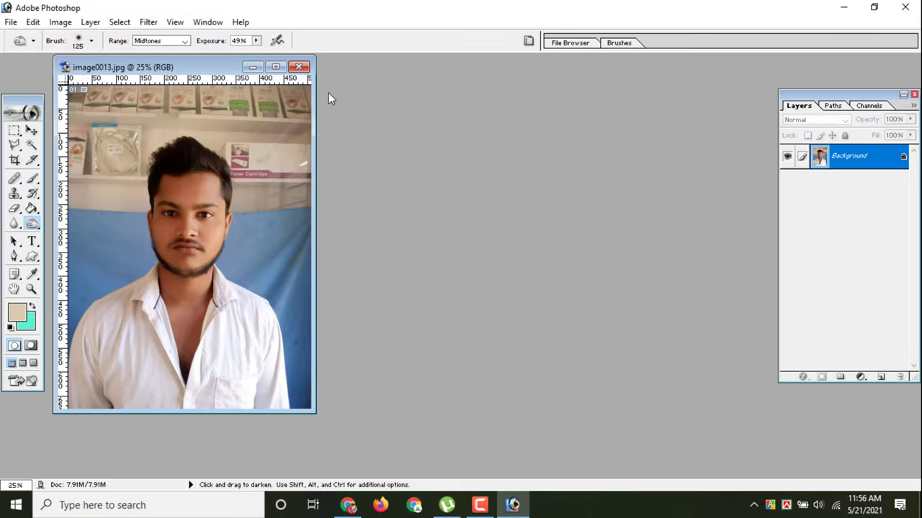
Select all and free-transform the portrait, rotating it about −3° to straighten it.
click(278, 67)
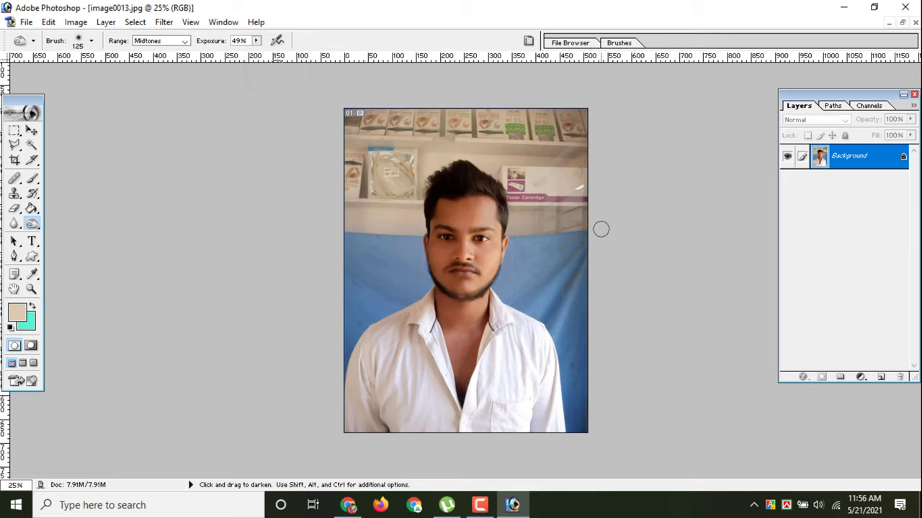
key(ctrl+plus)
key(ctrl+plus)
key(ctrl+plus)
key(ctrl+minus)
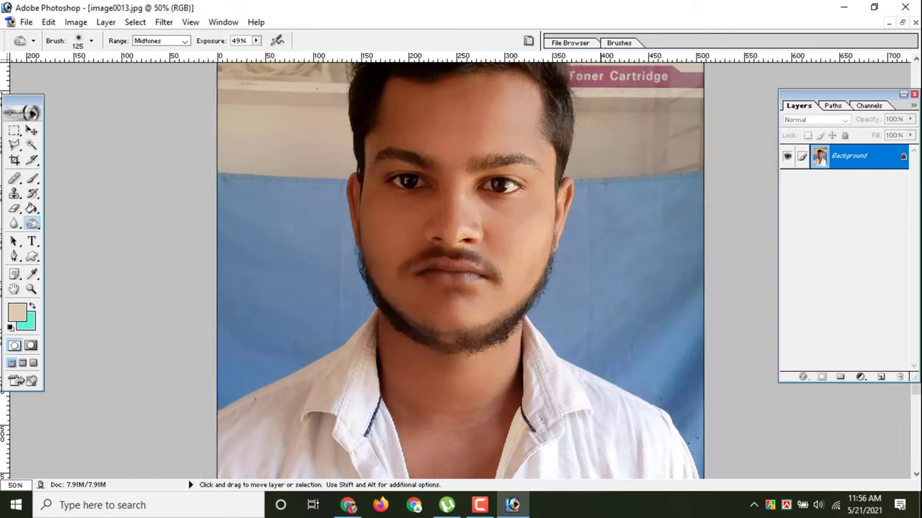
key(ctrl+minus)
key(ctrl+minus)
key(ctrl+a)
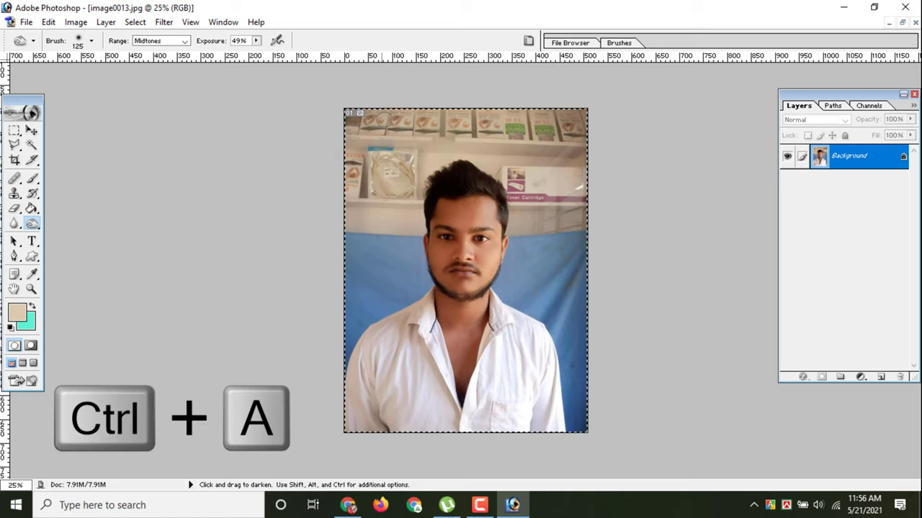
click(48, 22)
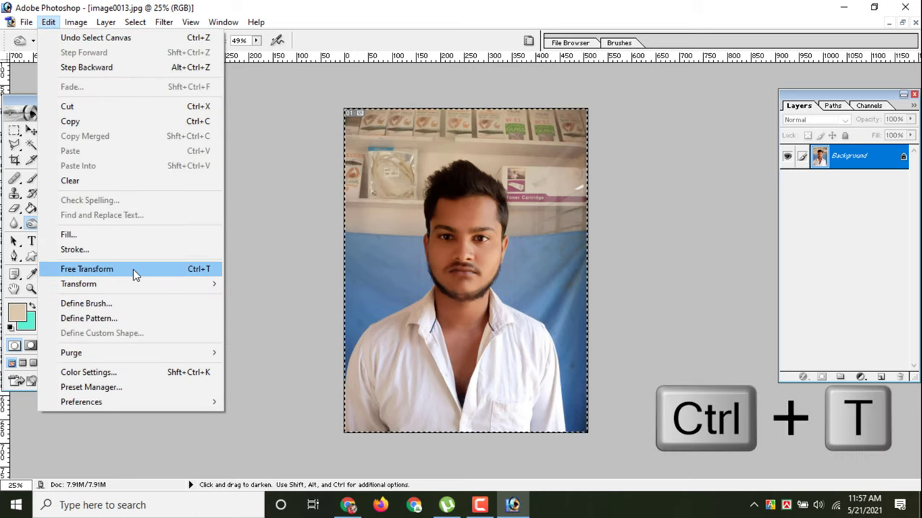
click(179, 271)
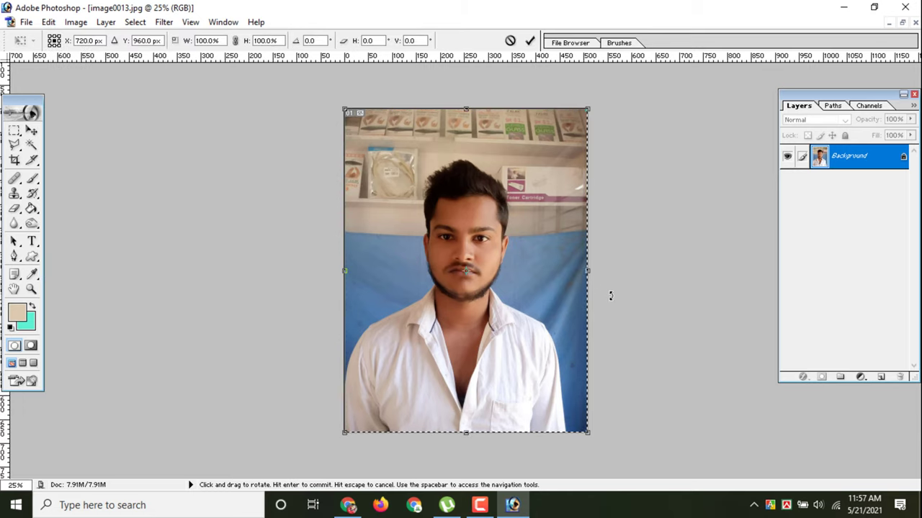
mouse_move(610, 367)
mouse_down()
mouse_move(499, 362)
mouse_move(652, 273)
mouse_move(589, 340)
mouse_up()
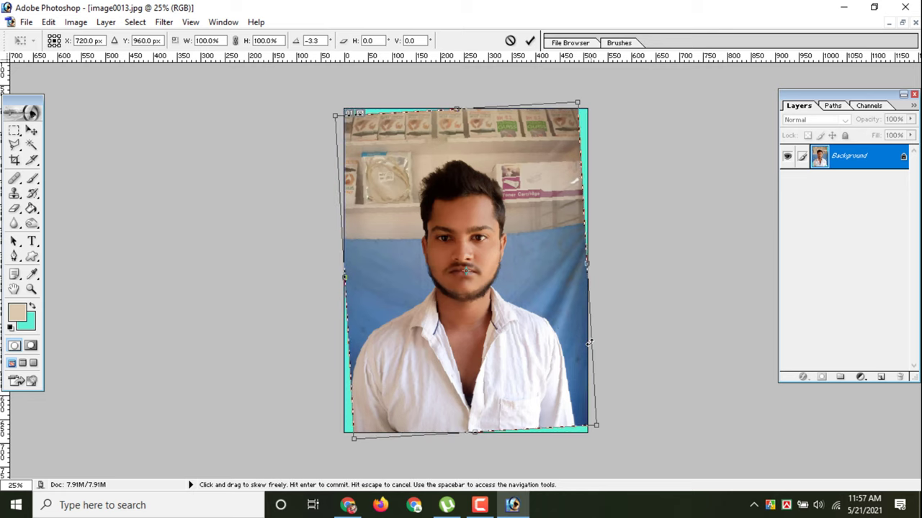
key(ctrl+plus)
key(ctrl+plus)
key(ctrl+plus)
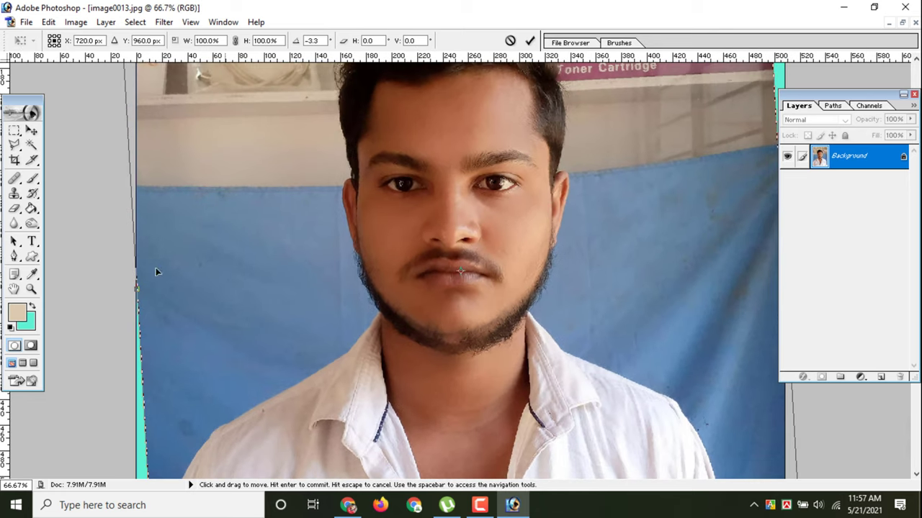
drag(99, 251, 102, 247)
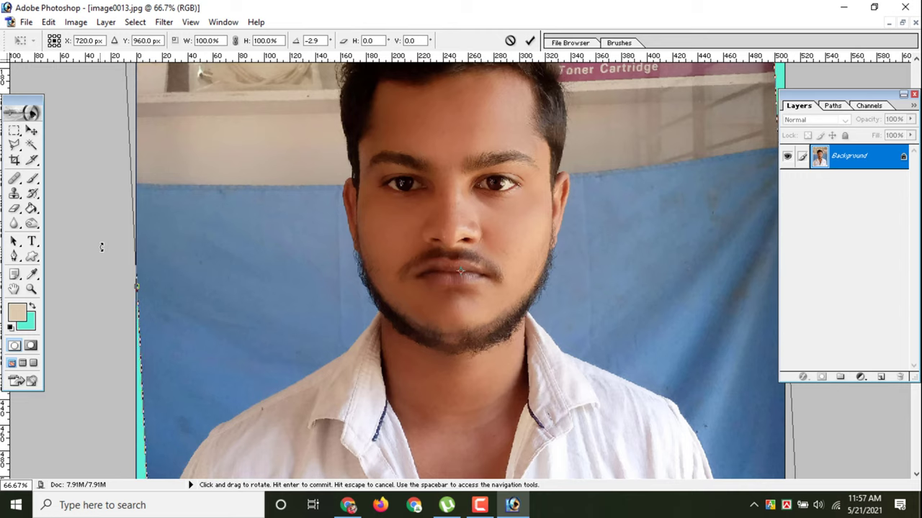
key(Return)
key(o)
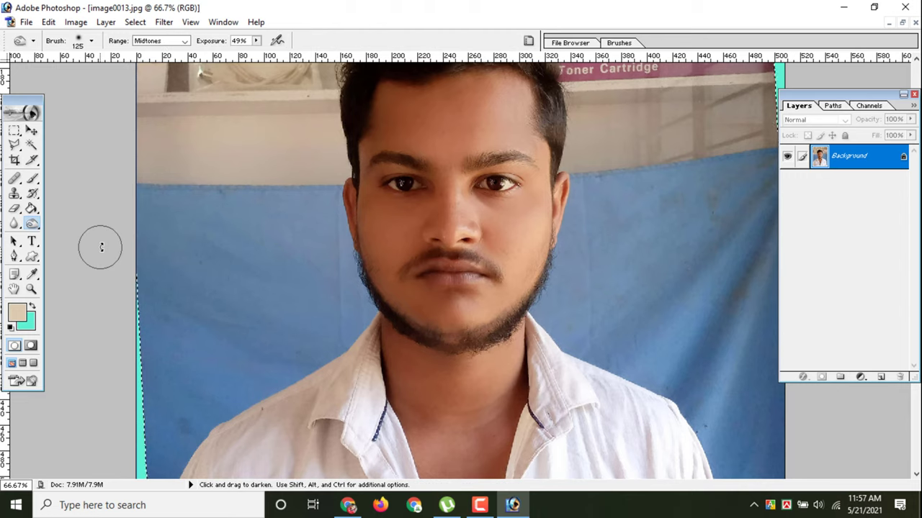
Set the Crop tool to 30 mm width, 40 mm height and 600 pixels/inch.
key(ctrl+0)
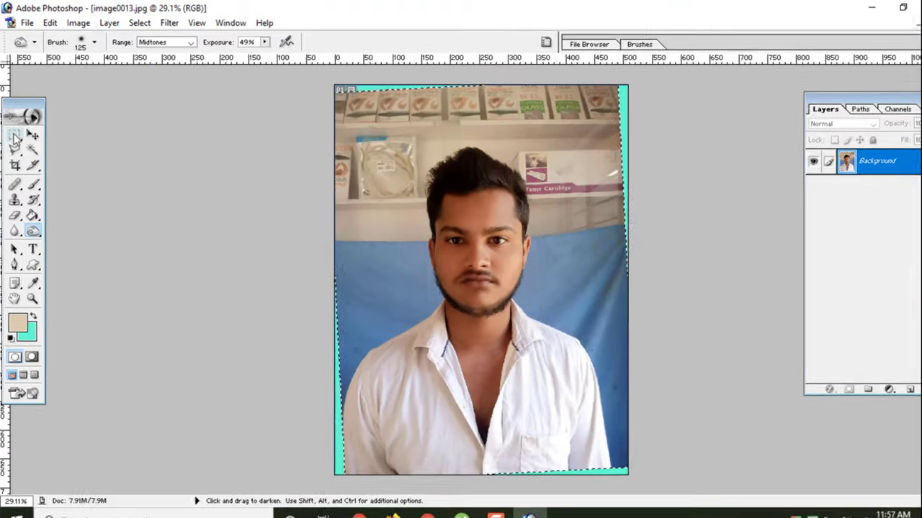
click(14, 130)
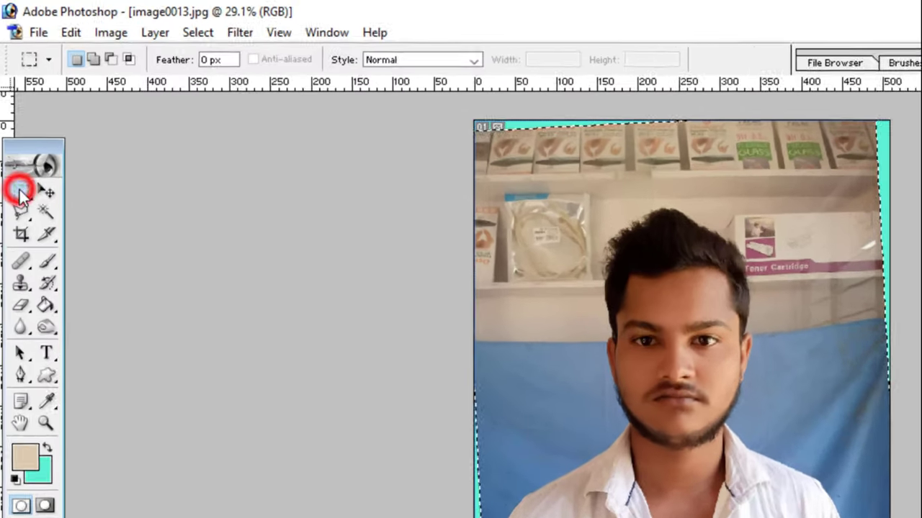
click(234, 168)
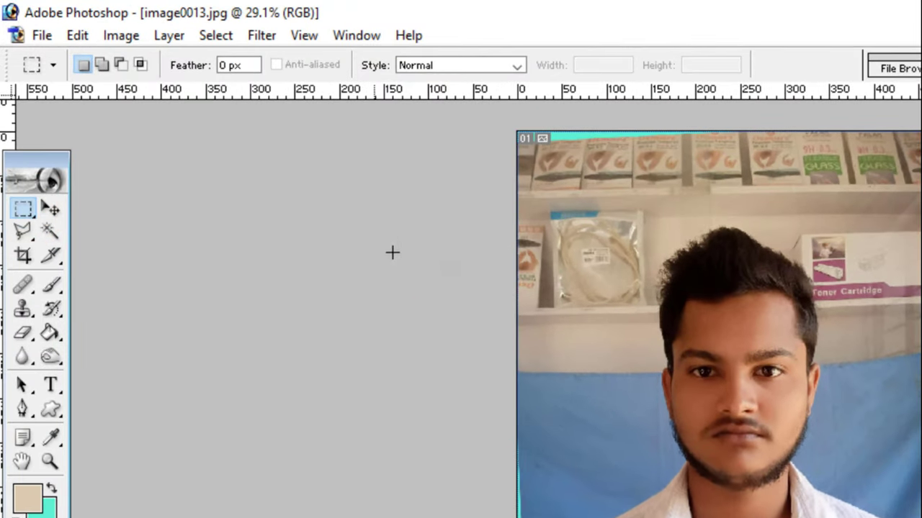
click(22, 256)
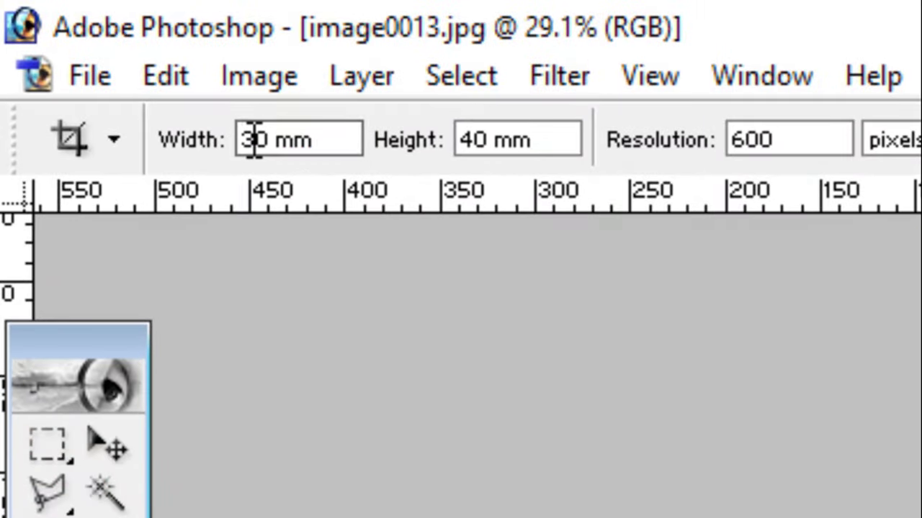
drag(242, 140, 323, 140)
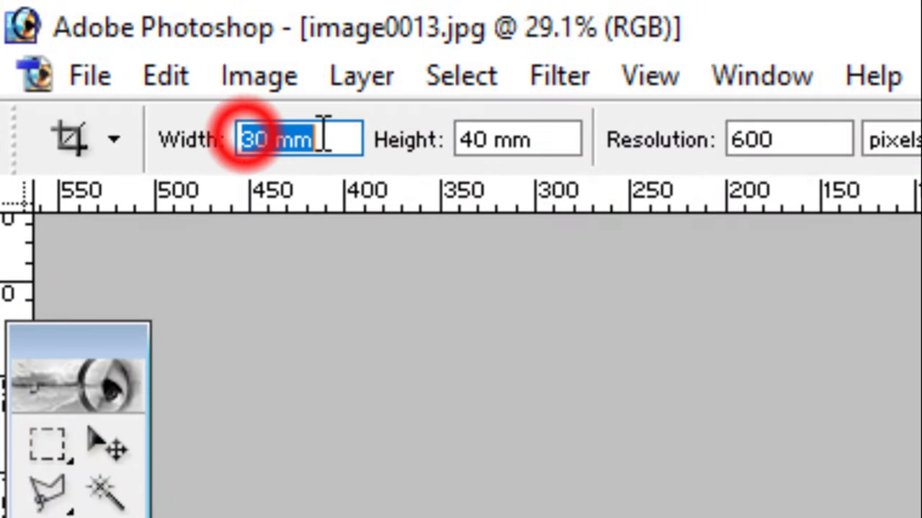
click(461, 133)
click(679, 495)
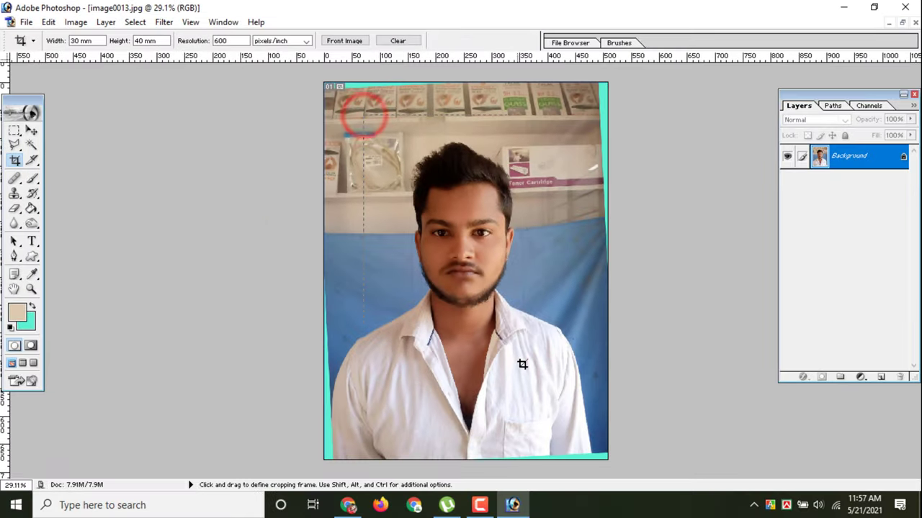
Frame the head and shoulders with the crop box, fine-tune it, and apply the crop.
drag(363, 115, 594, 423)
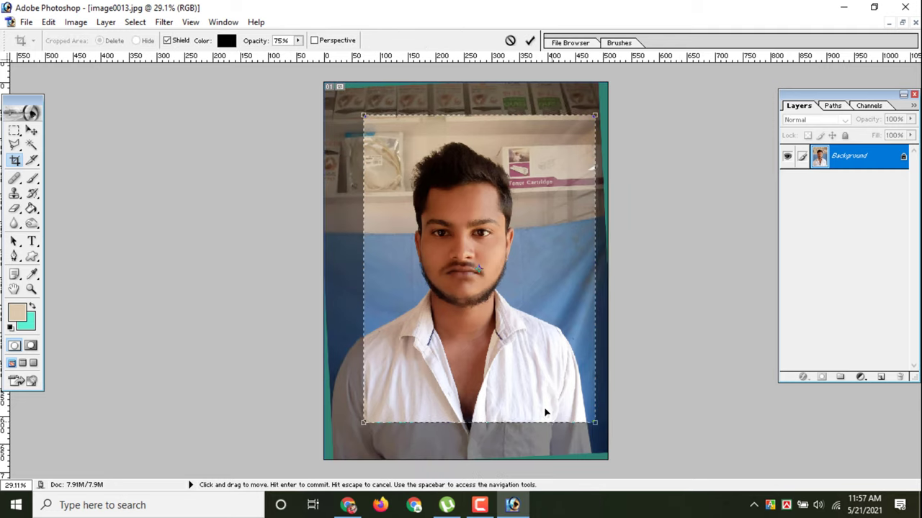
drag(516, 355, 508, 361)
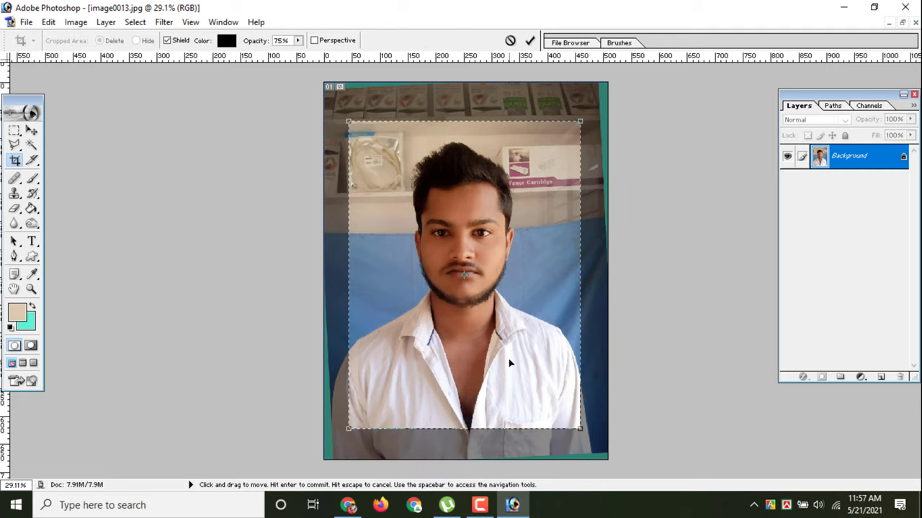
key(Right)
key(Right)
key(Right)
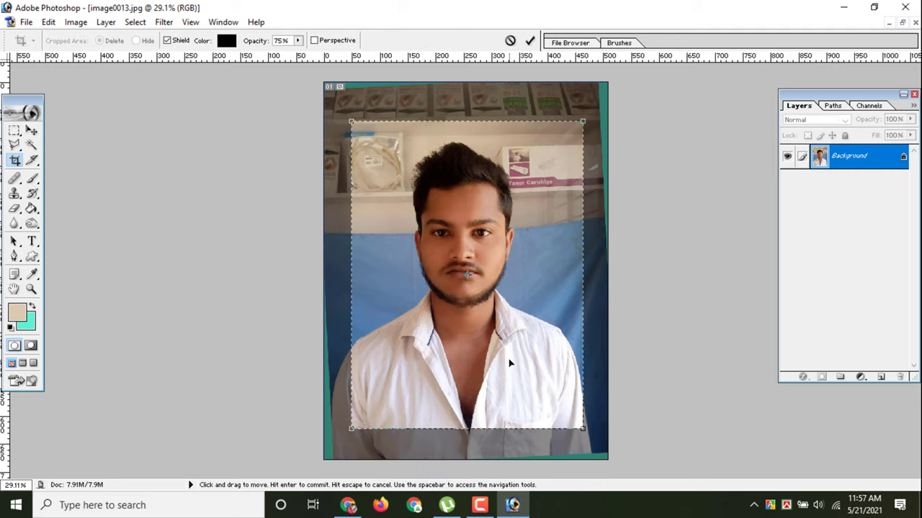
key(Down)
key(Down)
key(Left)
key(Left)
key(Left)
key(Left)
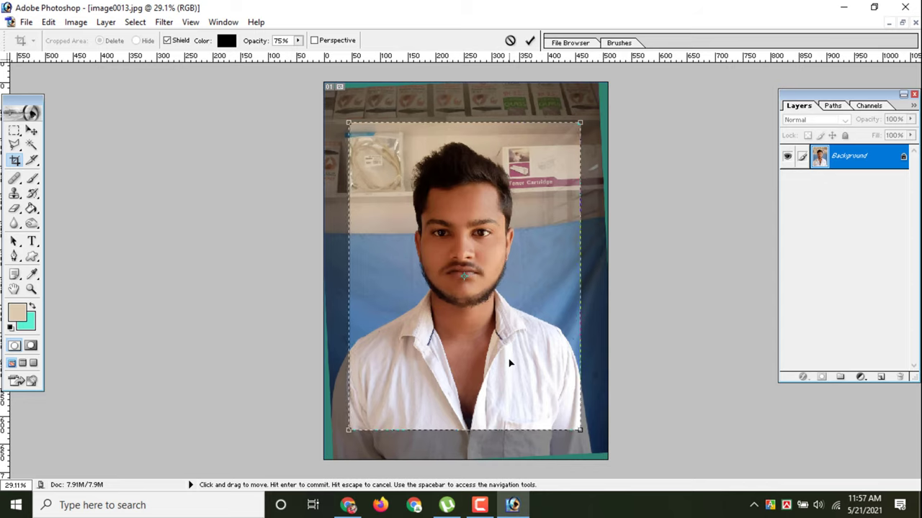
key(Right)
key(Right)
key(Right)
key(Right)
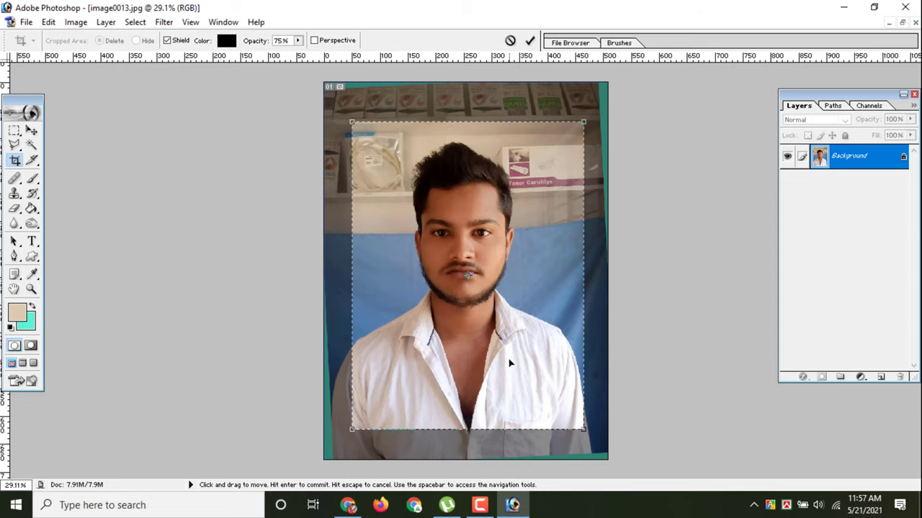
key(Return)
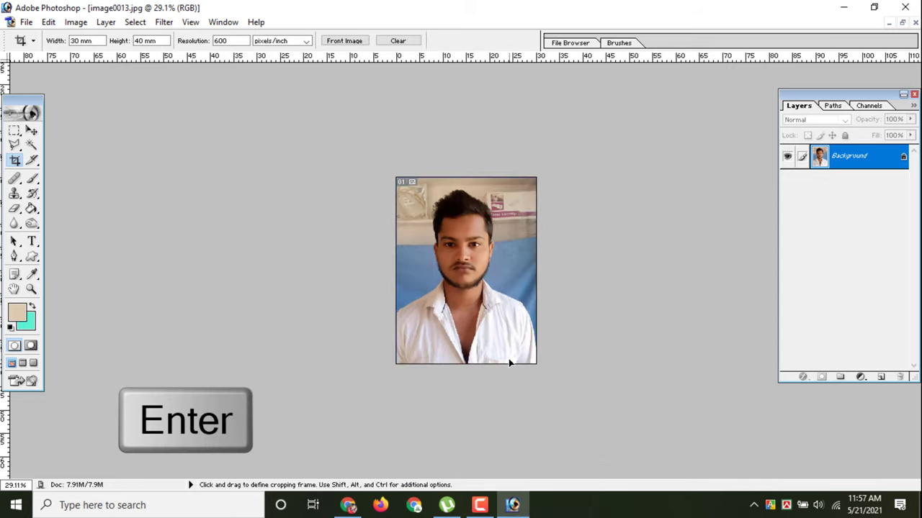
key(ctrl+plus)
key(ctrl+plus)
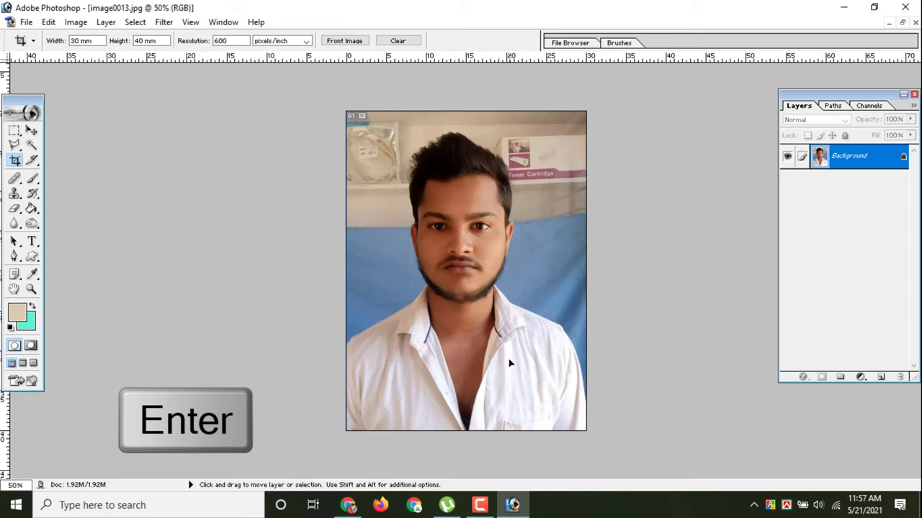
key(ctrl+plus)
key(ctrl+plus)
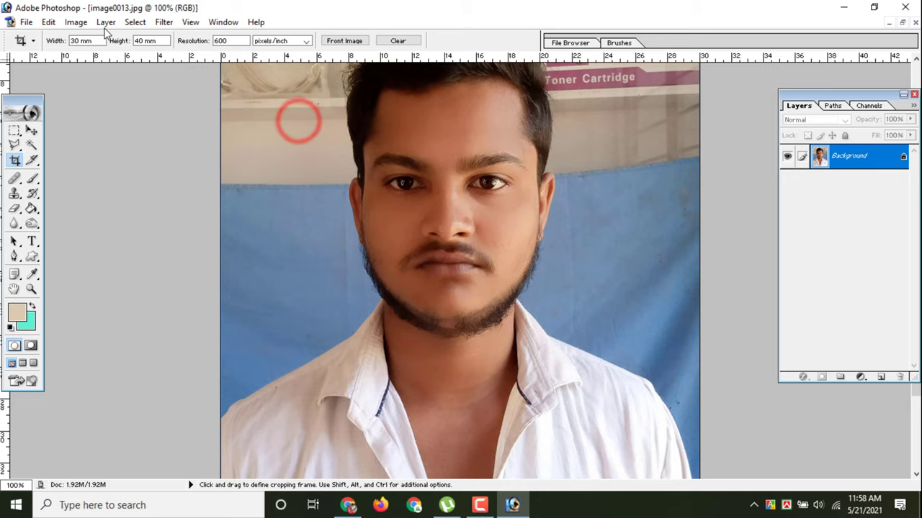
Use Curves (Ctrl+M) to lift input 105 to output 134 and apply it.
click(76, 22)
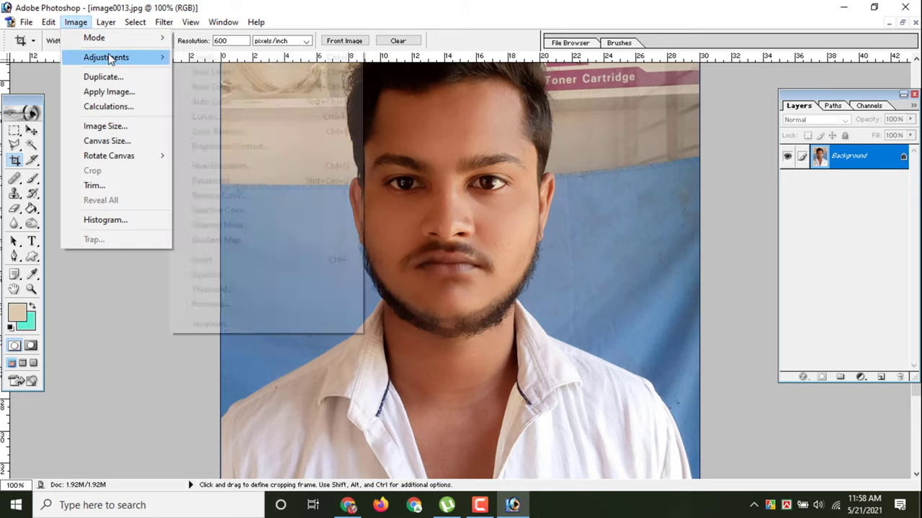
mouse_move(107, 57)
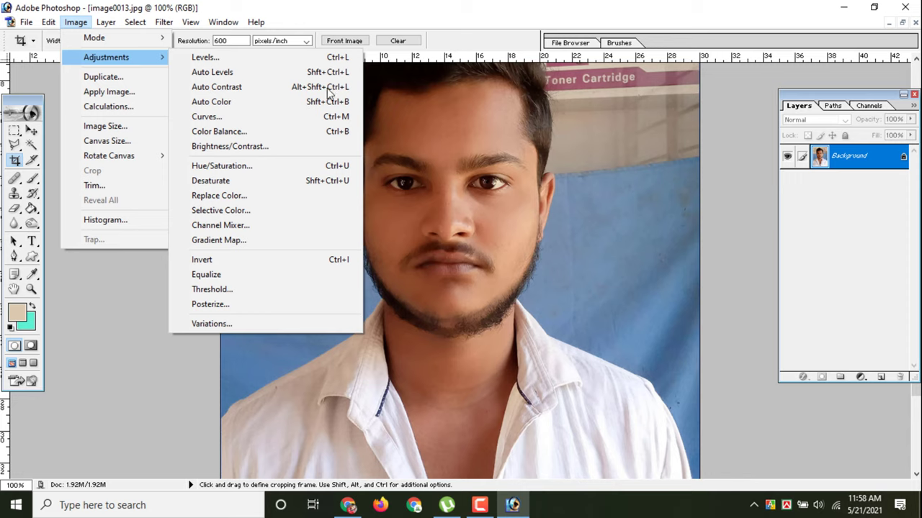
click(286, 119)
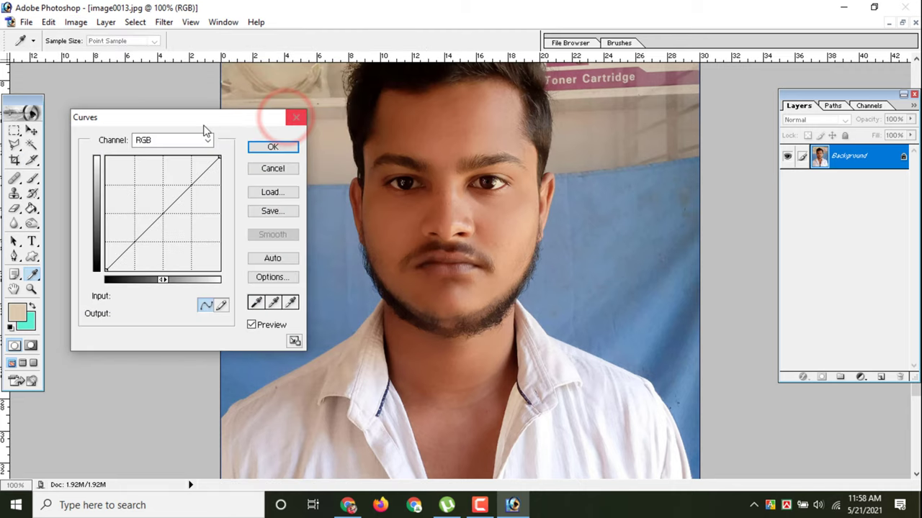
click(296, 118)
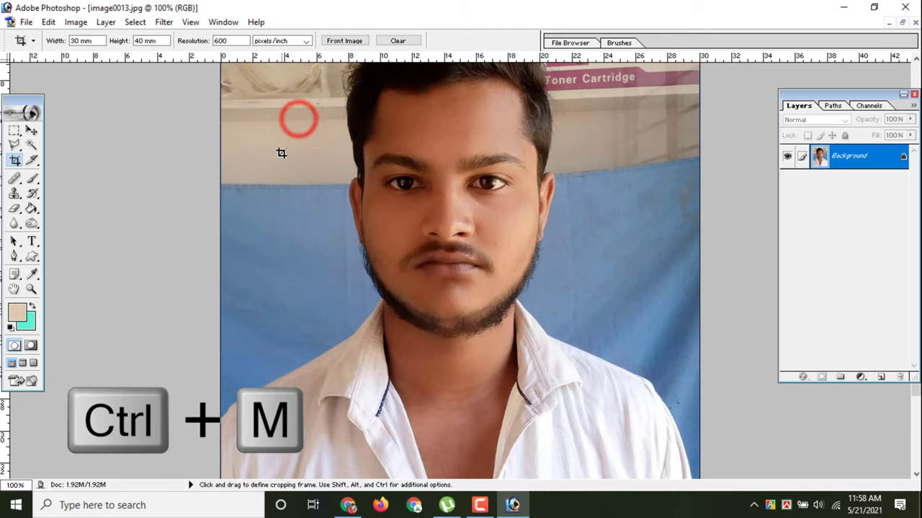
key(ctrl+m)
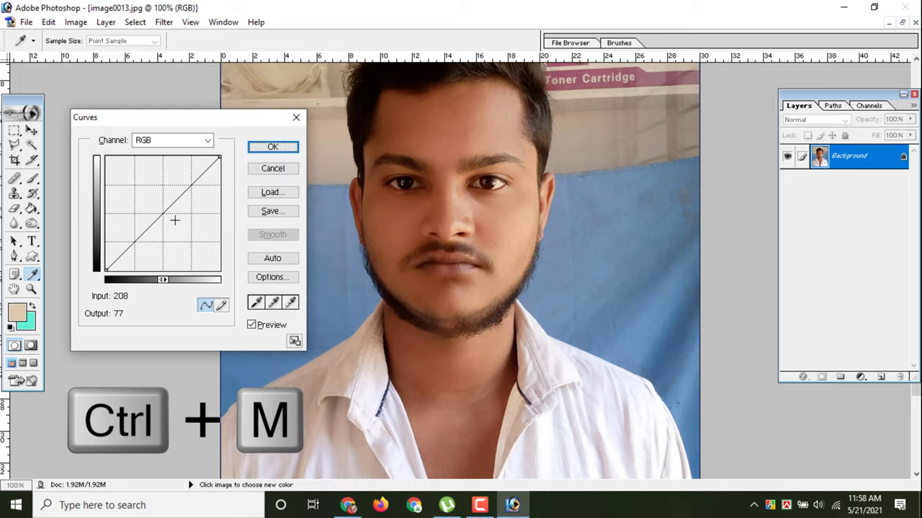
drag(162, 212, 152, 210)
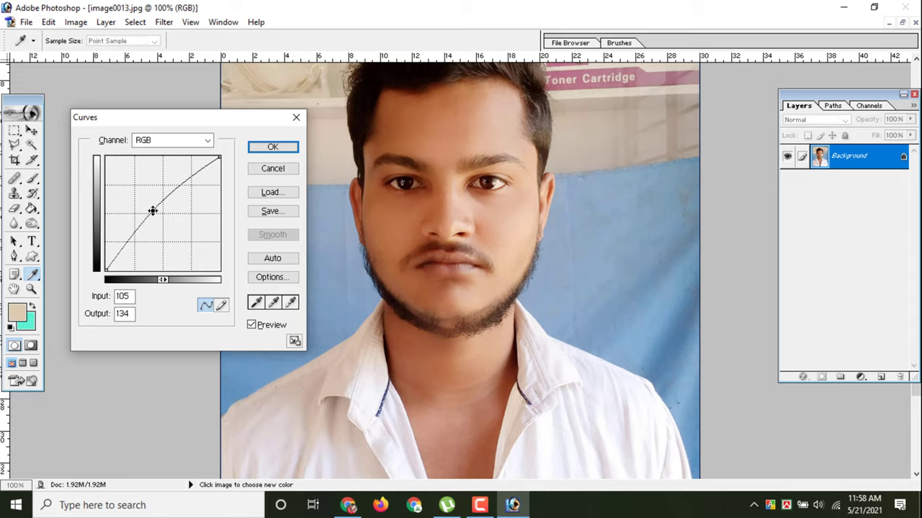
click(274, 148)
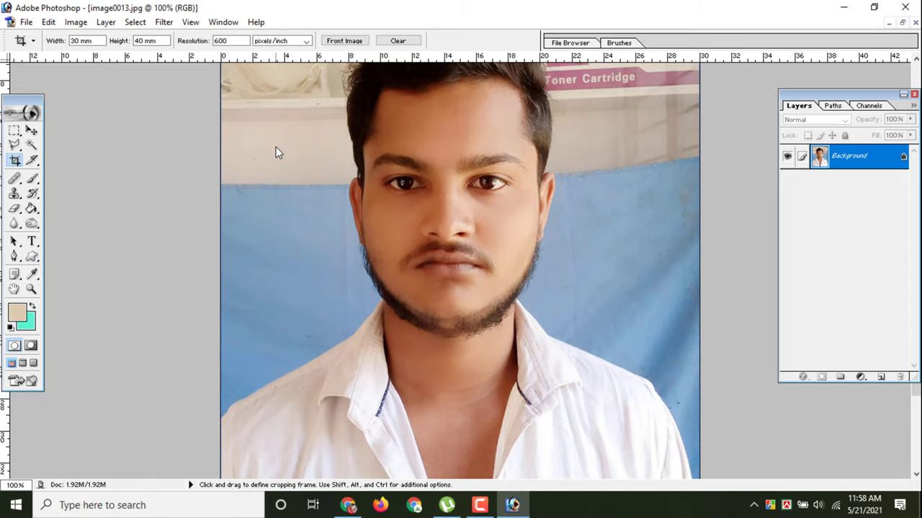
Apply Levels with the Red midtone at 0.71 and the RGB white input at 221.
click(79, 23)
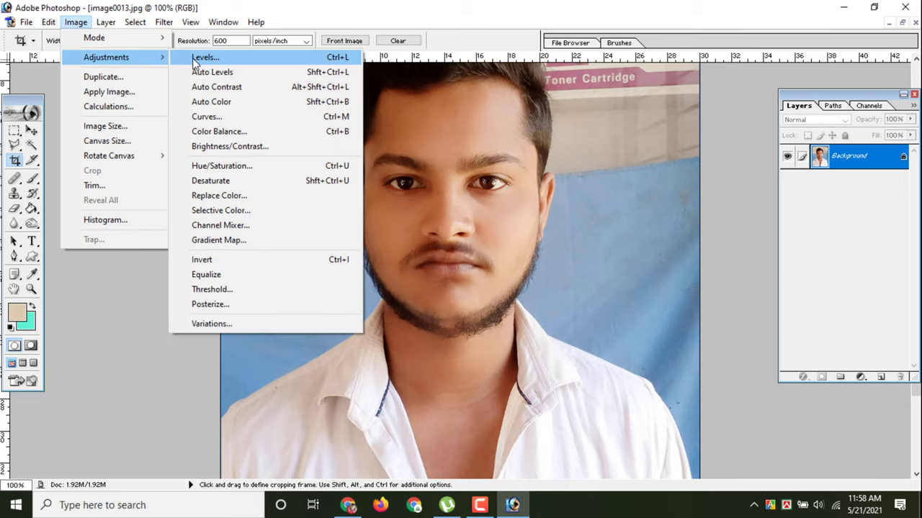
click(252, 64)
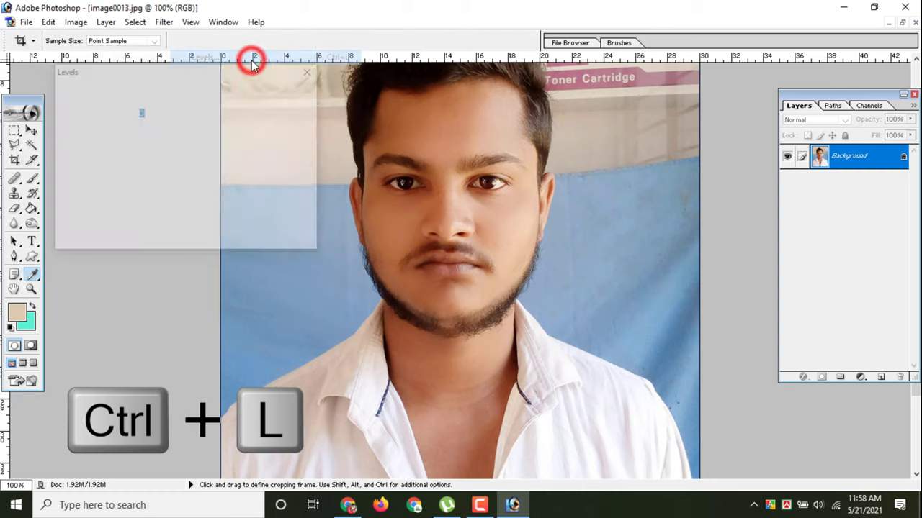
drag(240, 198, 239, 199)
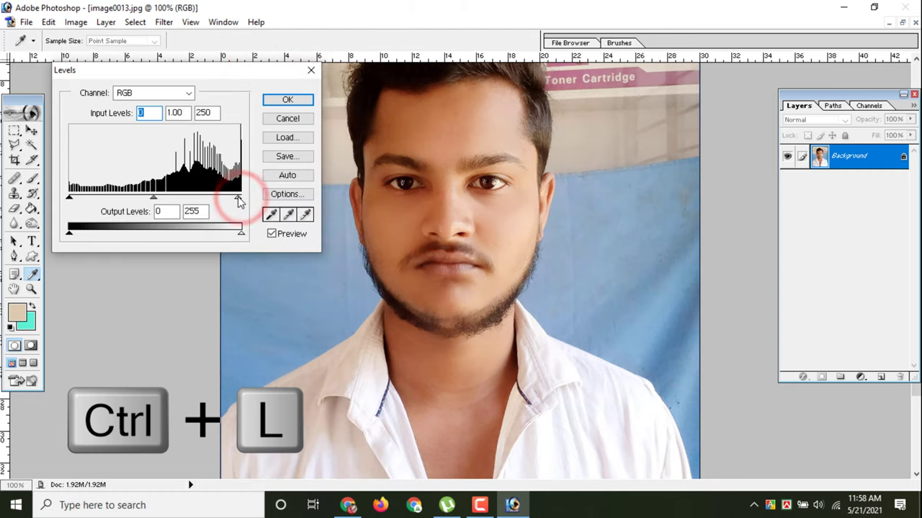
click(180, 92)
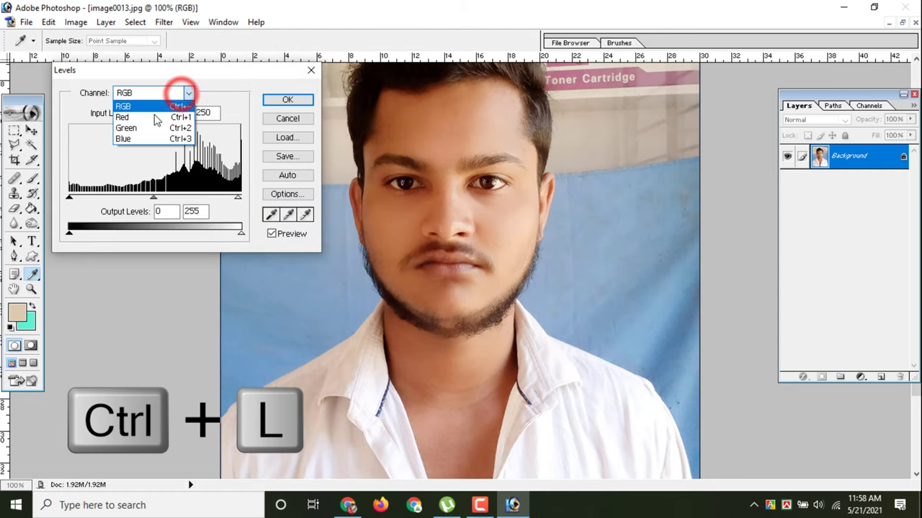
click(152, 123)
click(159, 199)
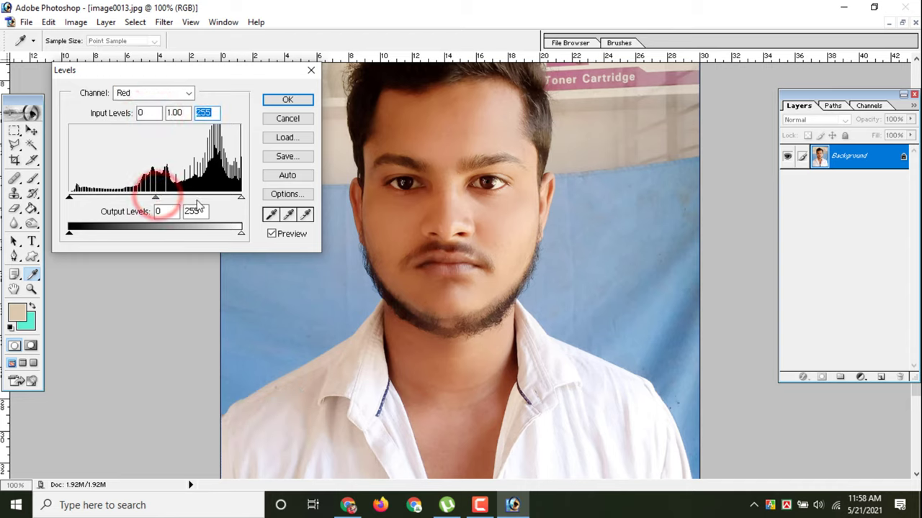
drag(174, 199, 177, 200)
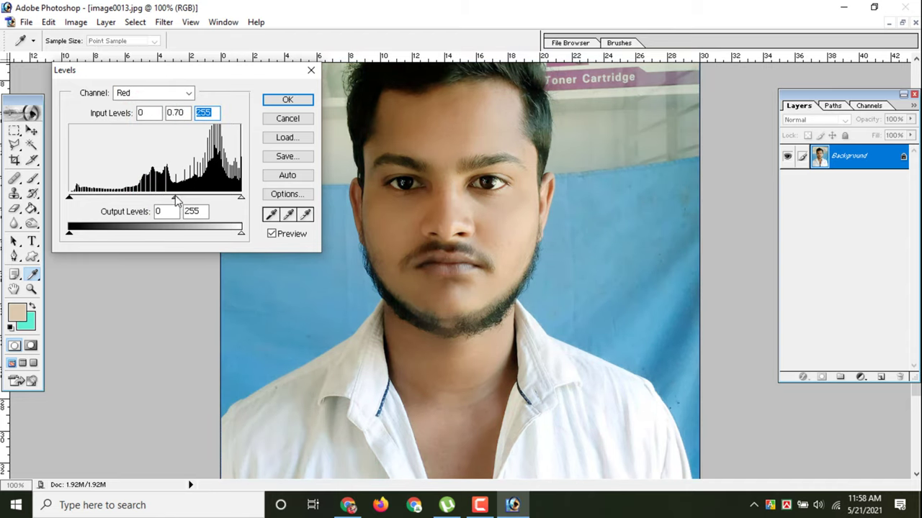
click(171, 98)
click(150, 100)
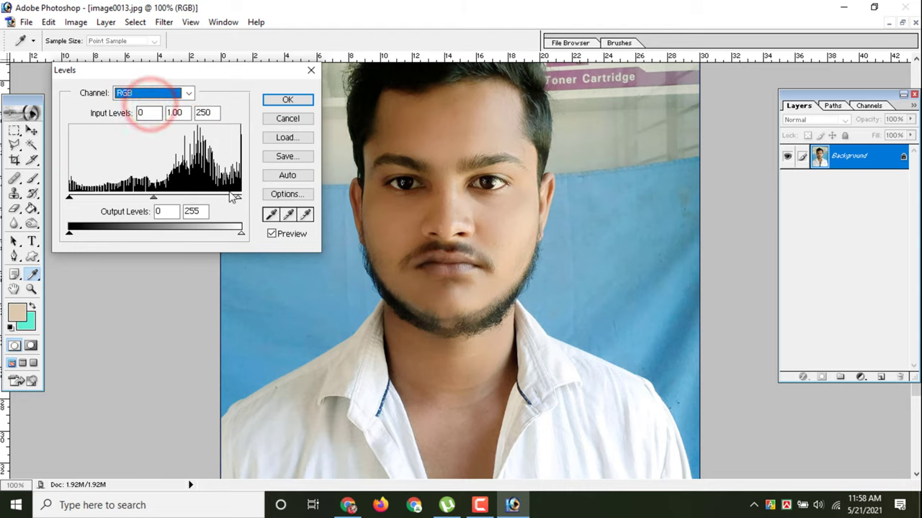
drag(238, 197, 220, 197)
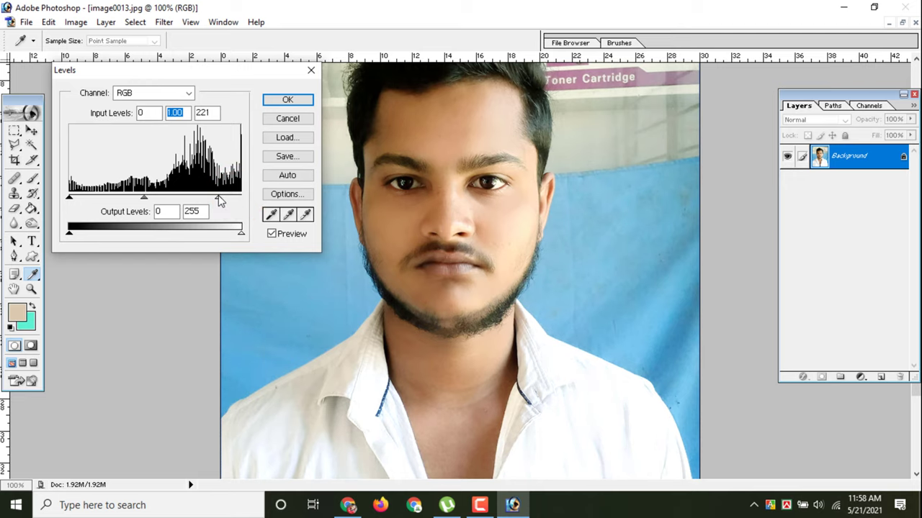
click(287, 99)
key(c)
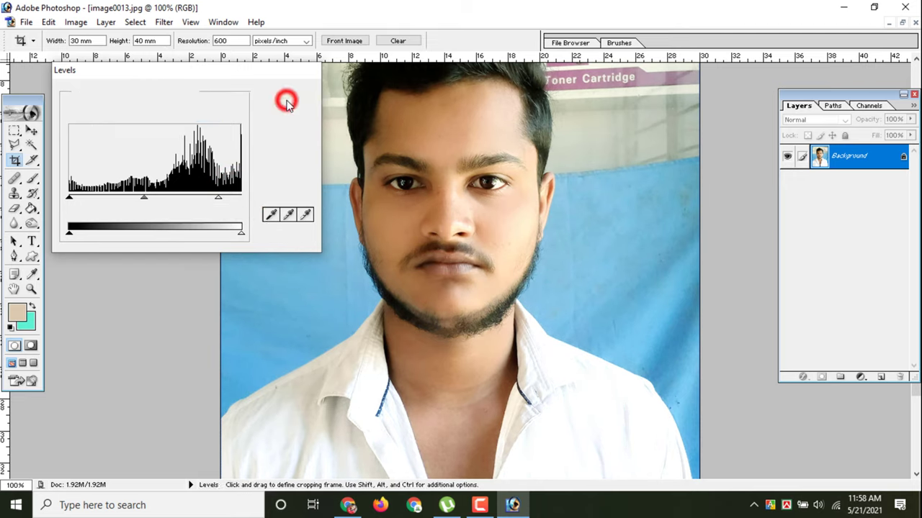
scroll(430, 240, up, 3)
Apply a midtone Color Balance of +26, +23, +46 to warm the skin.
scroll(430, 241, up, 2)
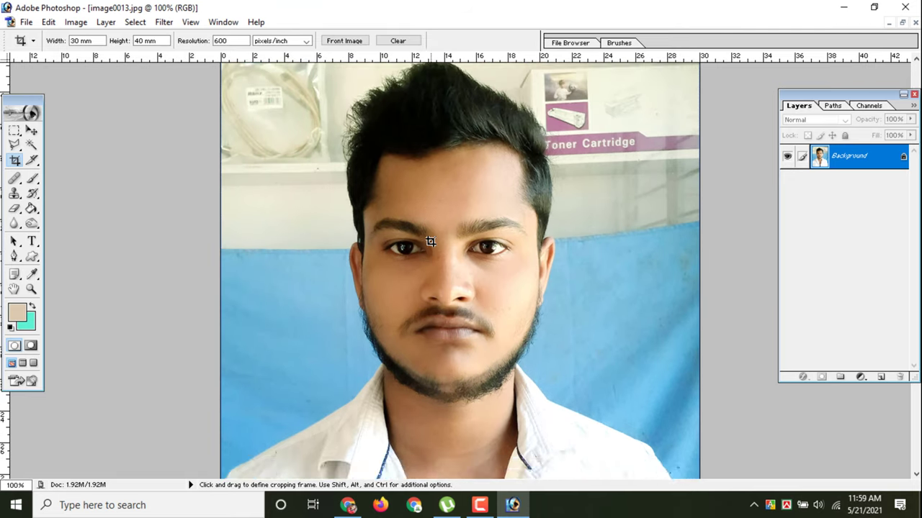
click(75, 23)
mouse_move(106, 57)
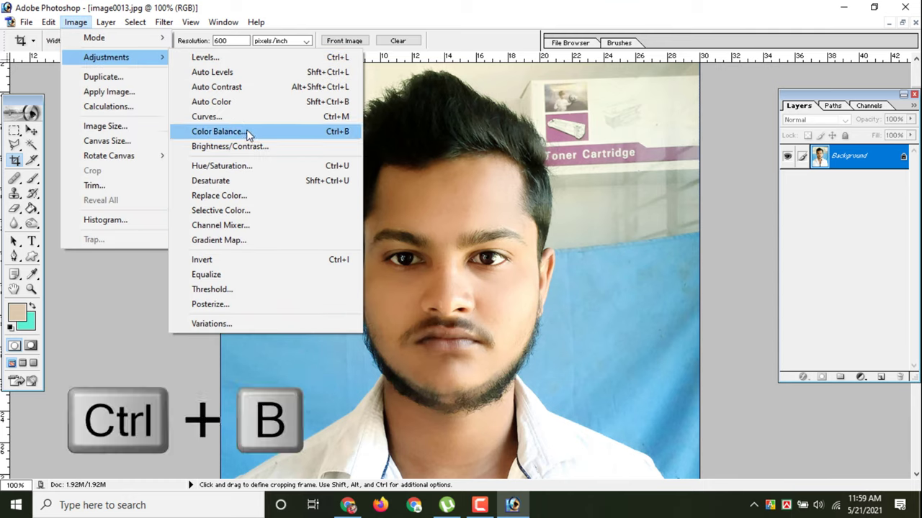
click(295, 131)
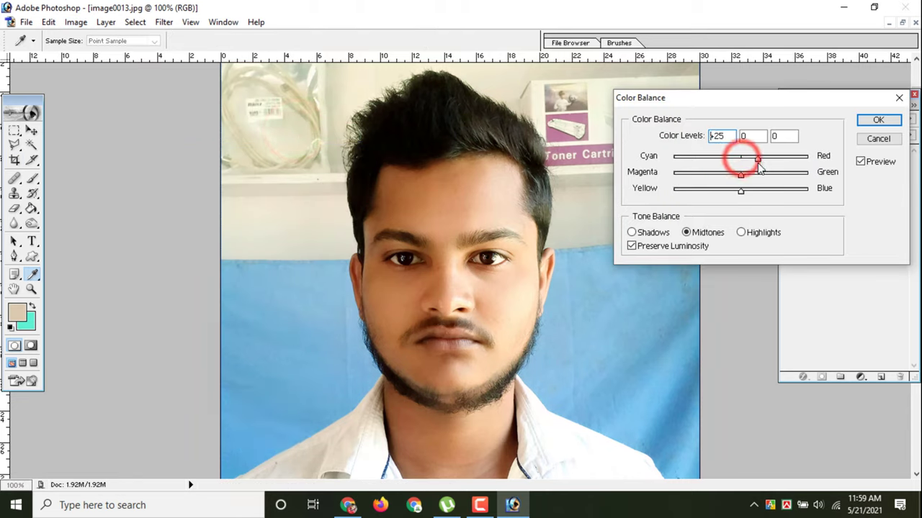
drag(747, 165, 765, 180)
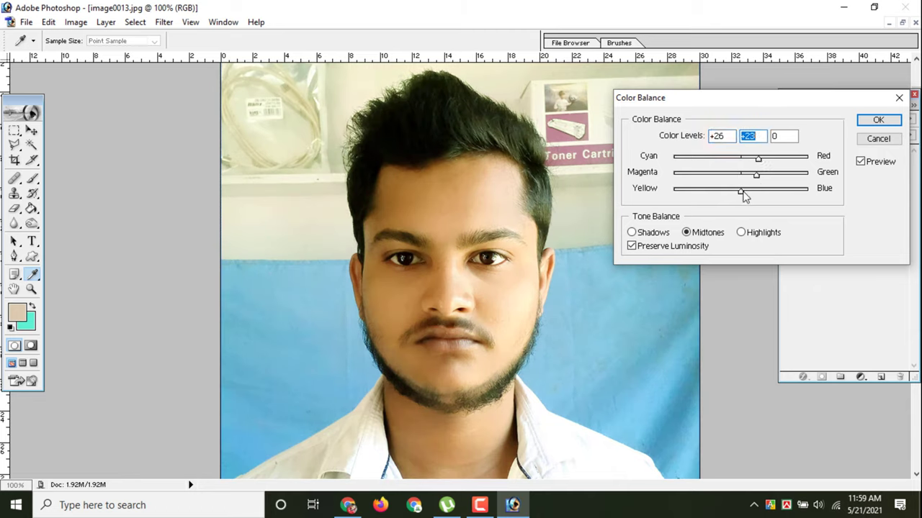
drag(729, 197, 761, 198)
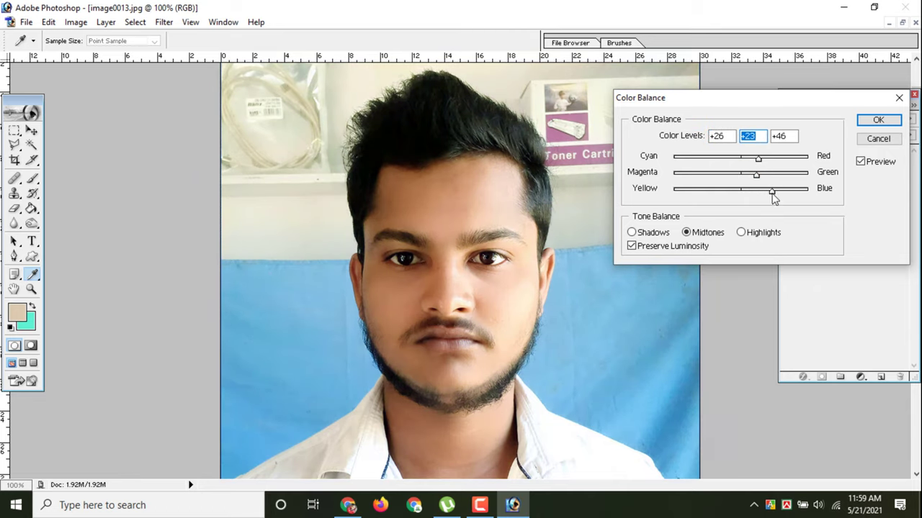
click(868, 124)
key(c)
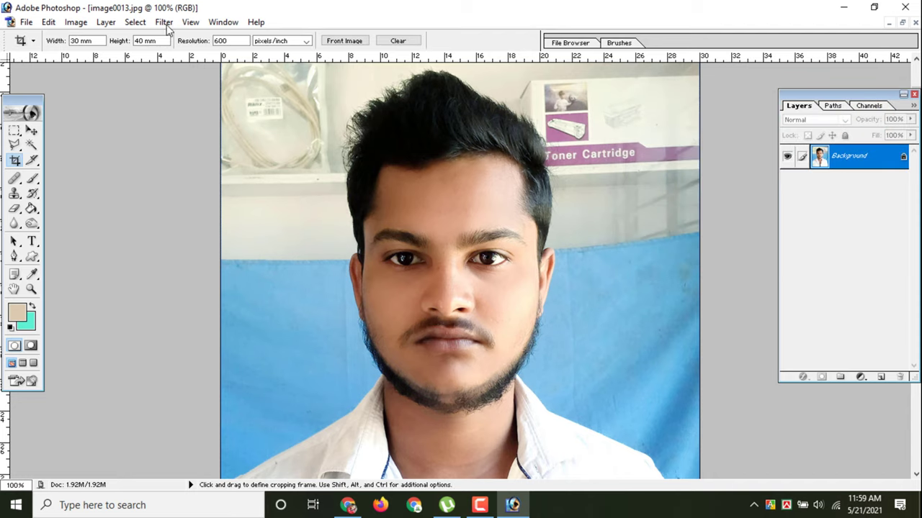
Apply Hue/Saturation with Hue +8, Saturation +15 and Lightness left at 0.
click(76, 22)
mouse_move(106, 57)
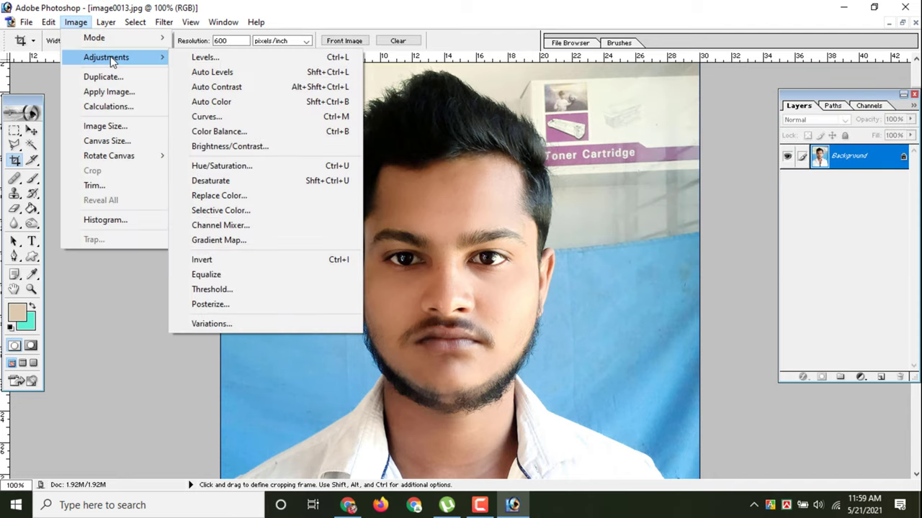
click(295, 168)
drag(264, 96, 741, 83)
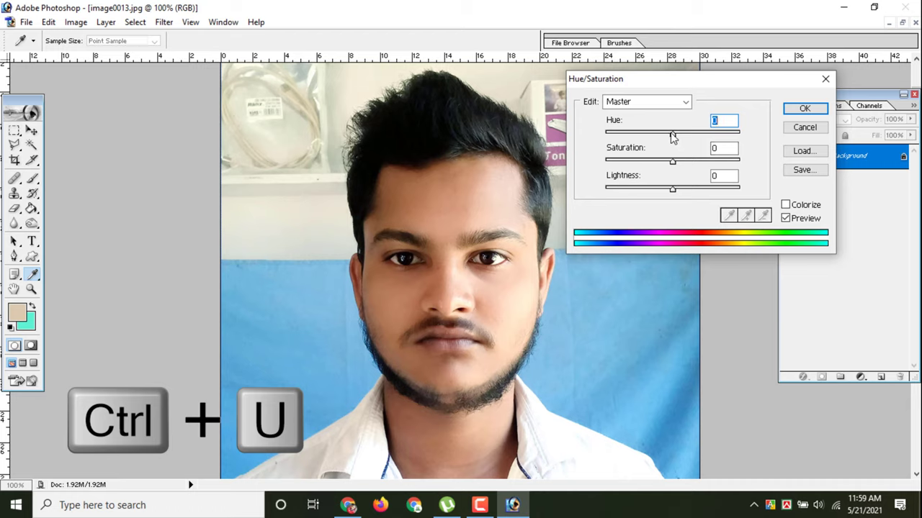
mouse_move(672, 134)
mouse_down()
mouse_move(686, 134)
mouse_move(657, 170)
mouse_move(684, 195)
mouse_up()
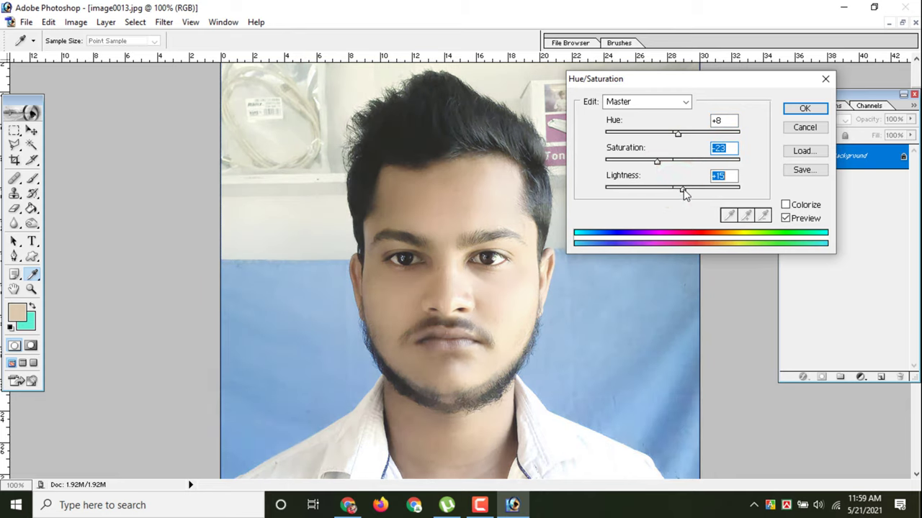
text(0)
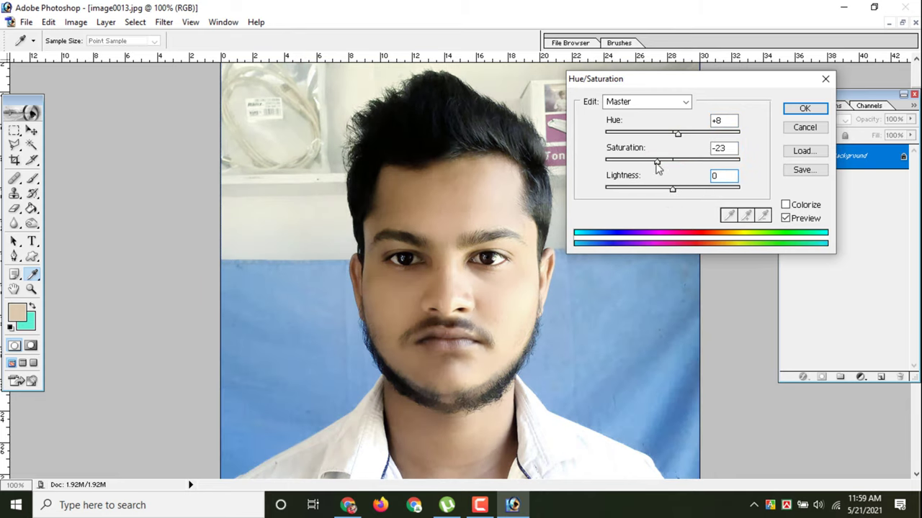
drag(664, 165, 684, 167)
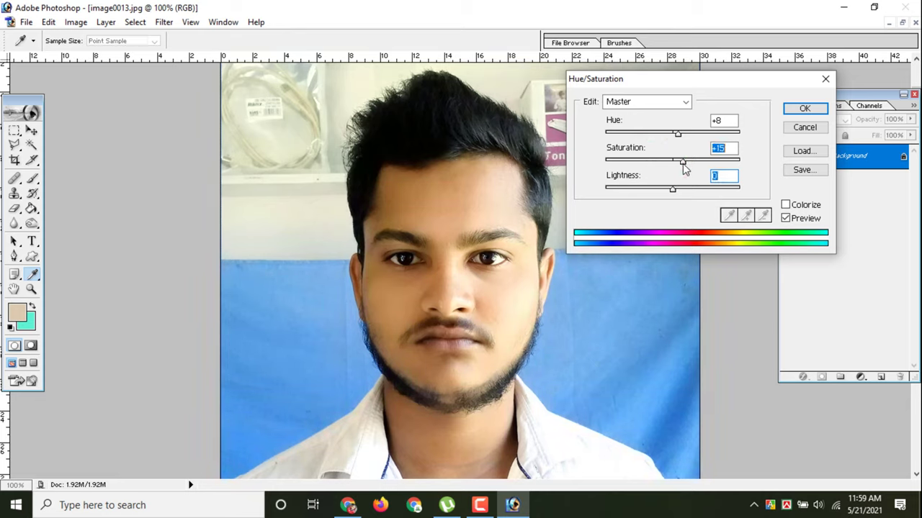
click(799, 108)
Open Selective Color and adjust the Reds range's cyan, magenta, yellow and black sliders.
key(c)
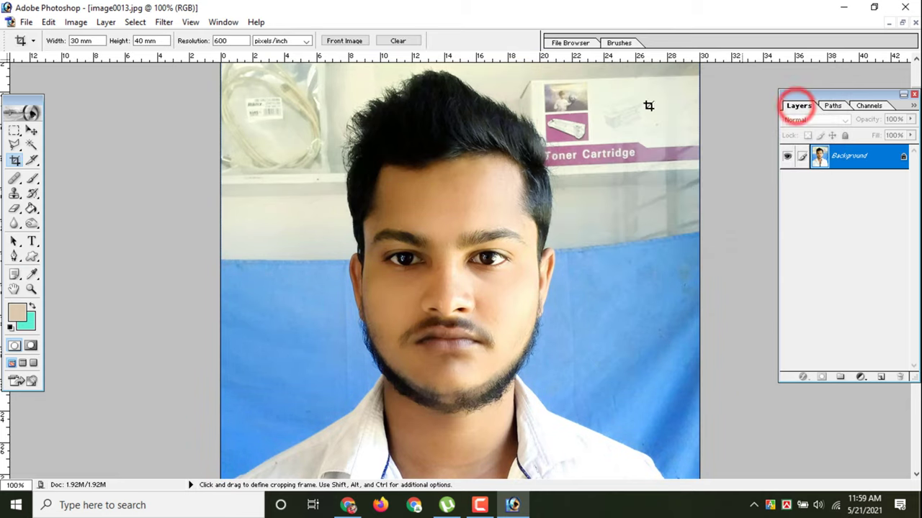
click(74, 23)
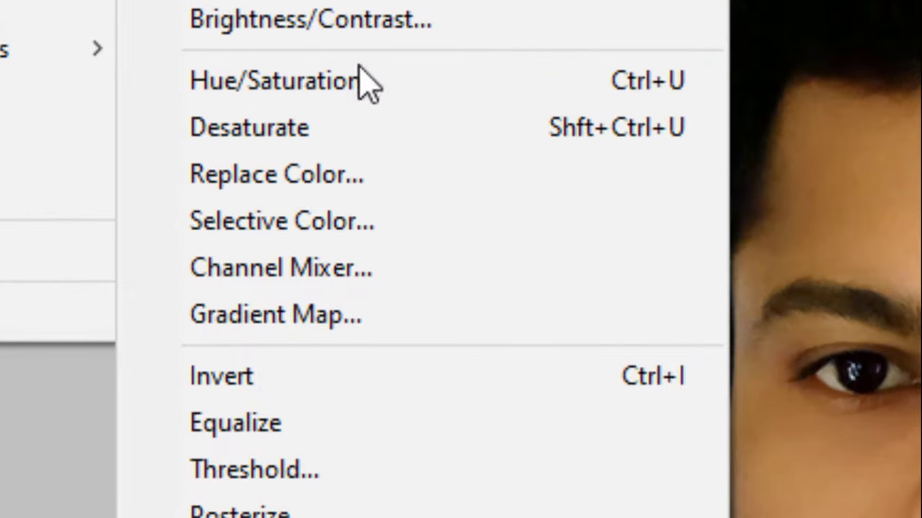
click(527, 223)
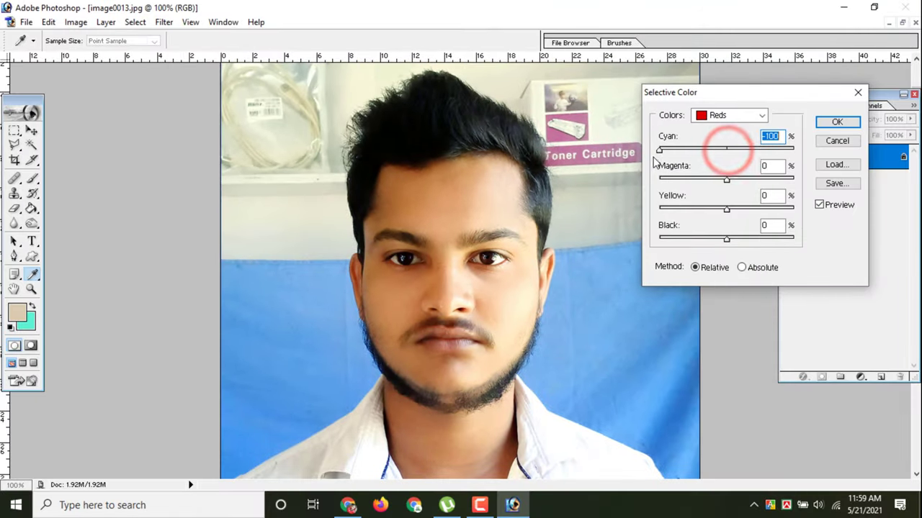
drag(726, 149, 660, 149)
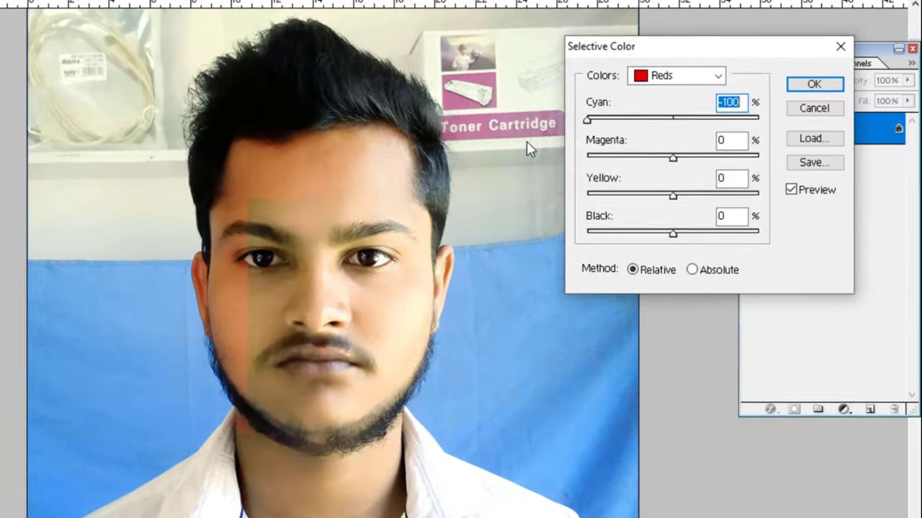
drag(526, 141, 817, 153)
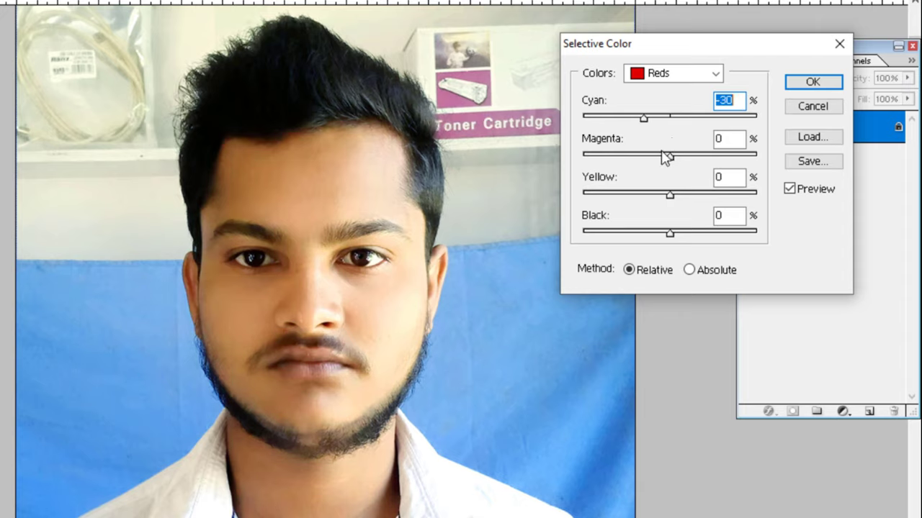
drag(668, 157, 622, 158)
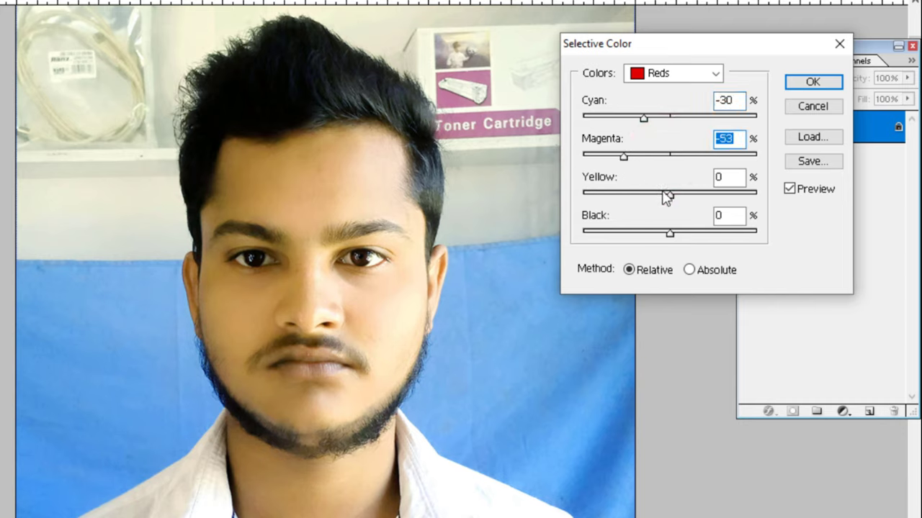
drag(666, 194, 619, 194)
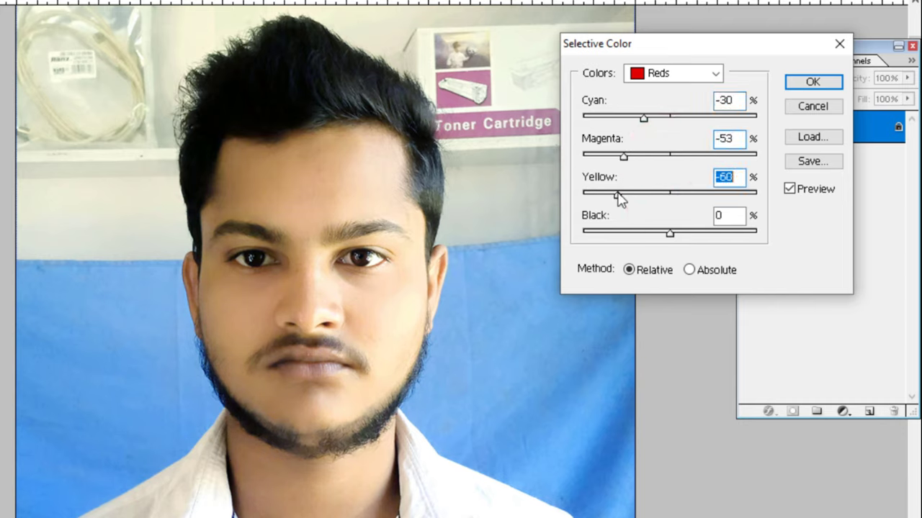
drag(667, 232, 634, 242)
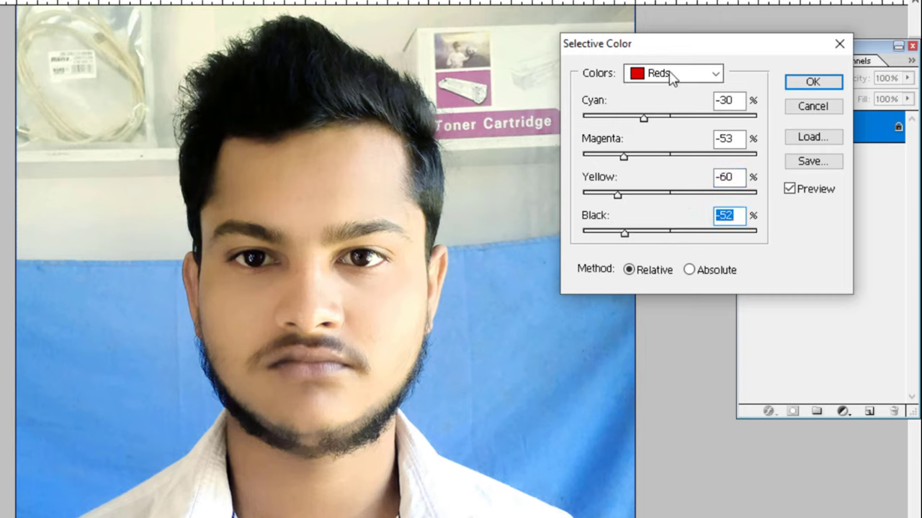
In the Yellows range, add cyan and reduce magenta, yellow and black to −25.
click(670, 74)
click(668, 101)
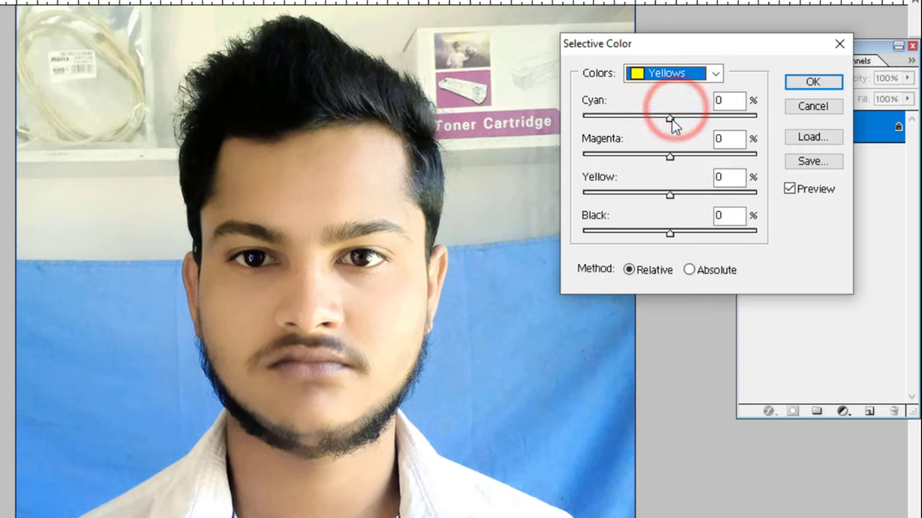
drag(669, 120, 687, 120)
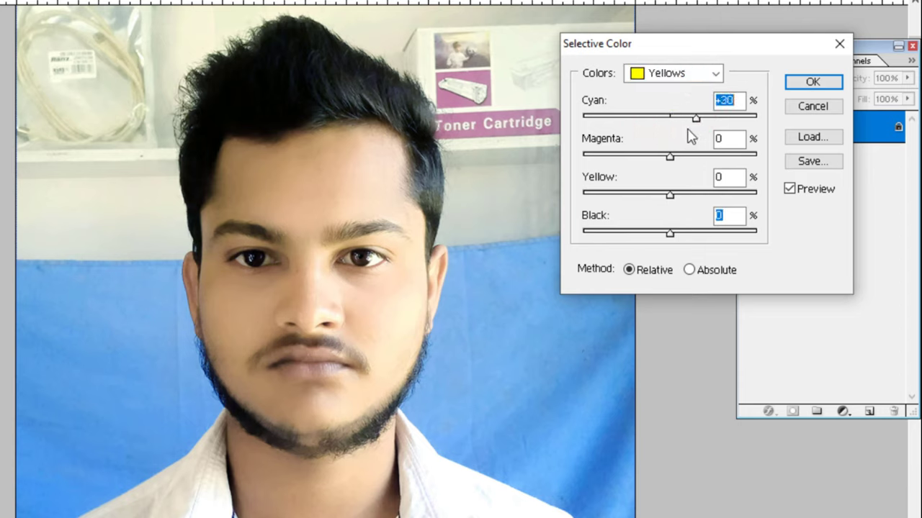
drag(669, 157, 637, 159)
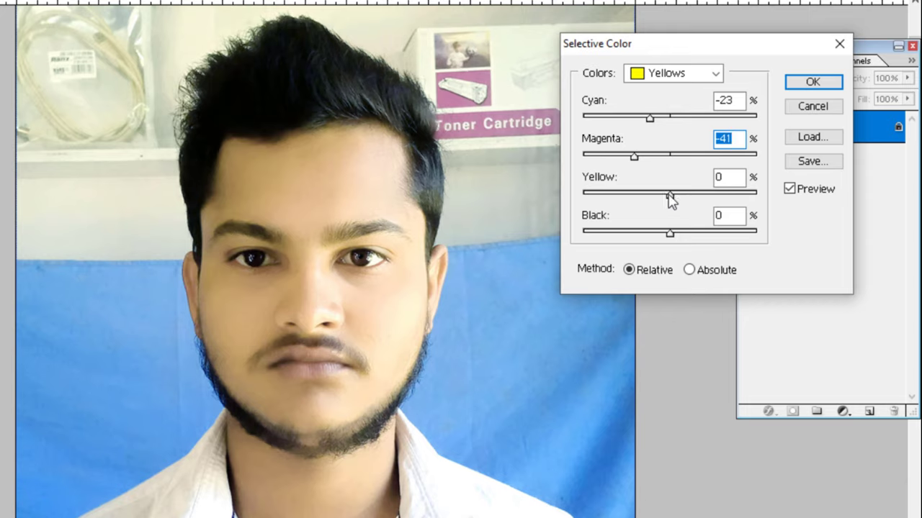
drag(669, 196, 650, 196)
drag(667, 238, 647, 232)
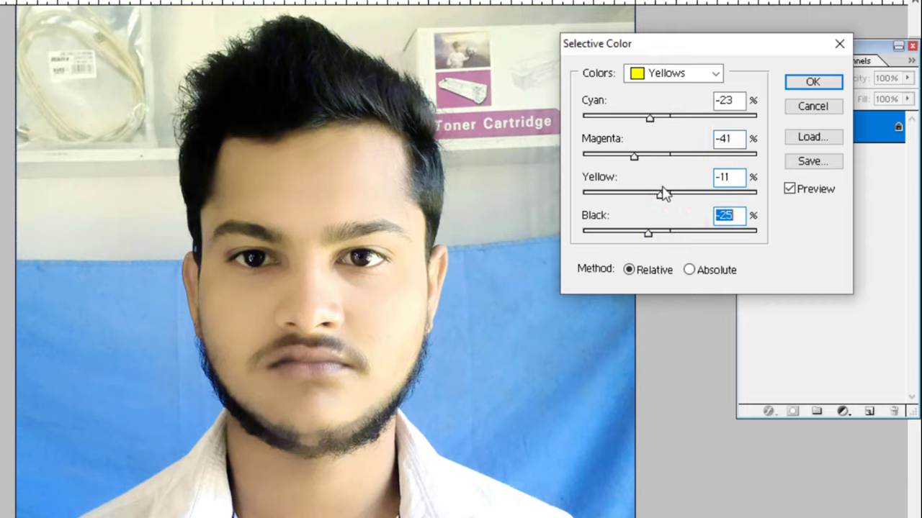
Set the Black value of the Blacks range to +3%.
click(668, 72)
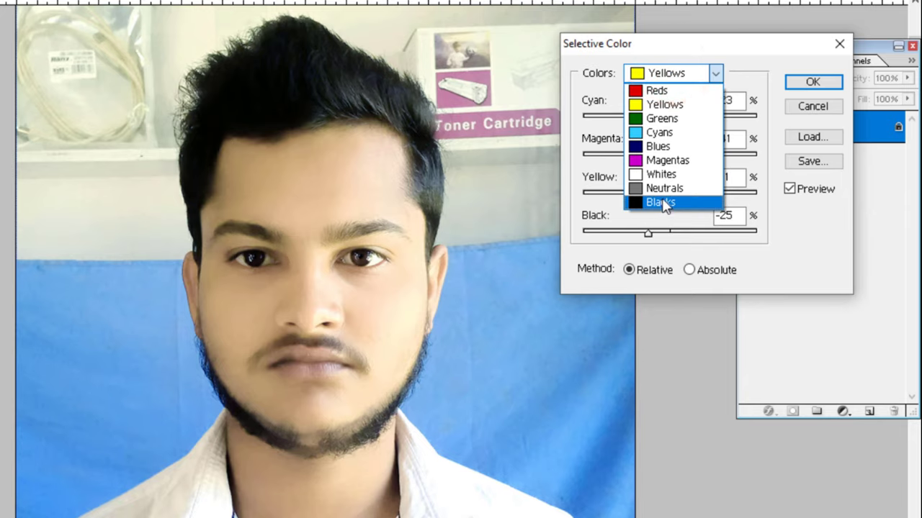
click(662, 202)
click(726, 215)
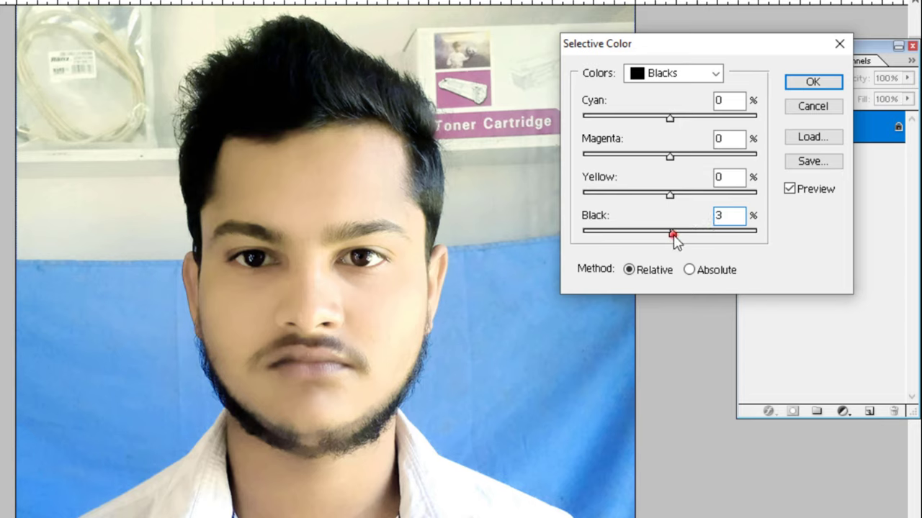
drag(674, 239, 682, 245)
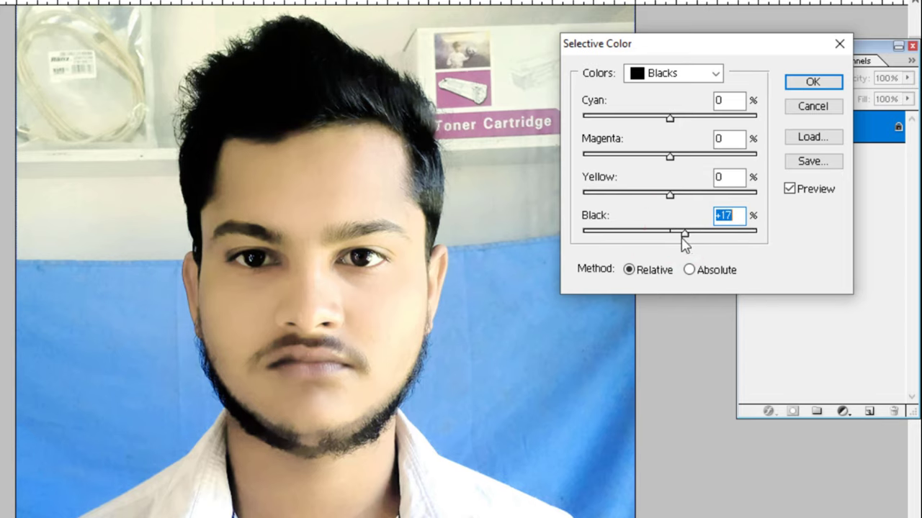
double_click(736, 215)
text(3)
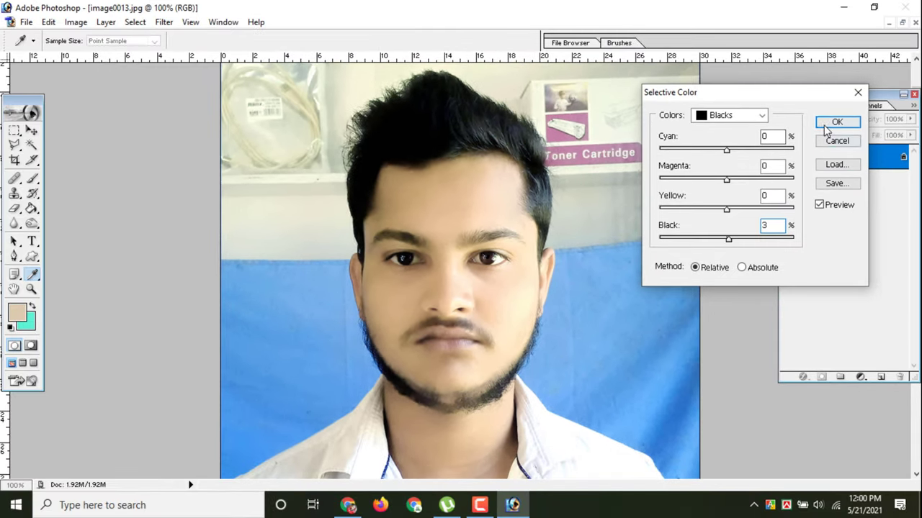
Apply the Selective Color correction, zoom to 300% and choose the Burn tool.
click(828, 124)
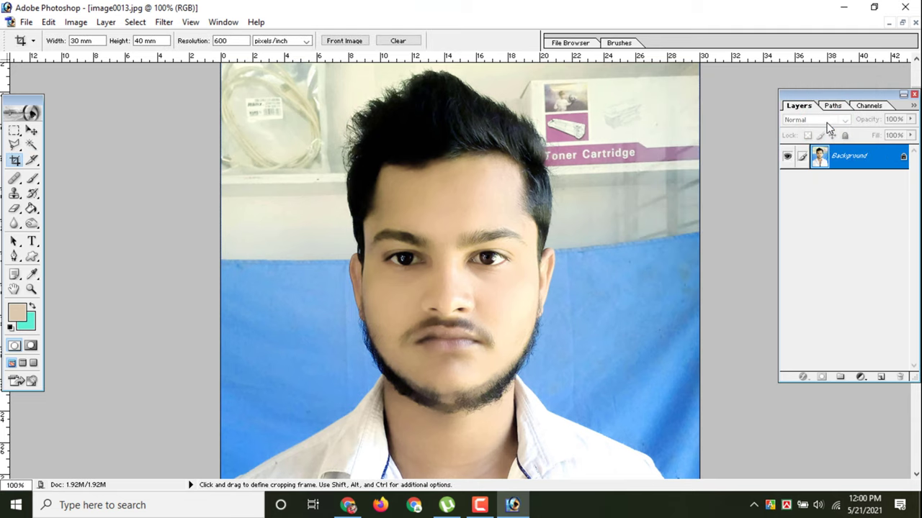
key(ctrl+plus)
key(ctrl+plus)
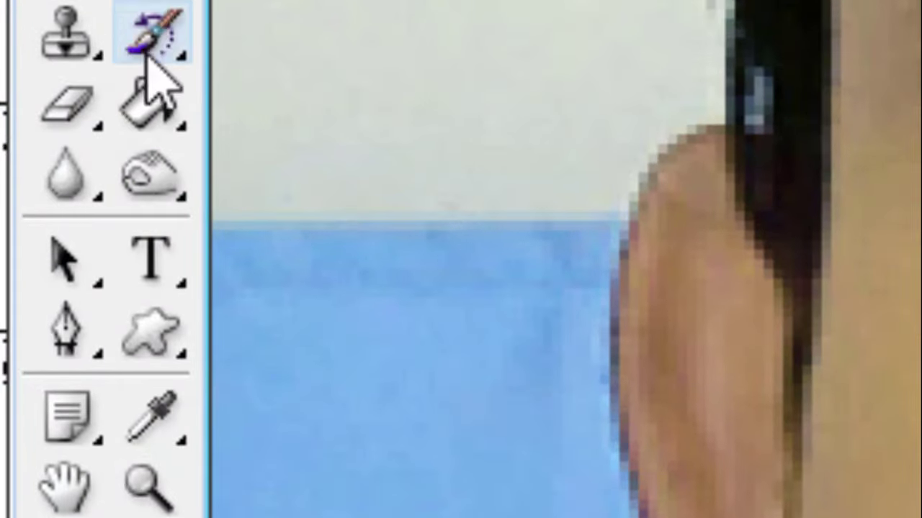
click(18, 219)
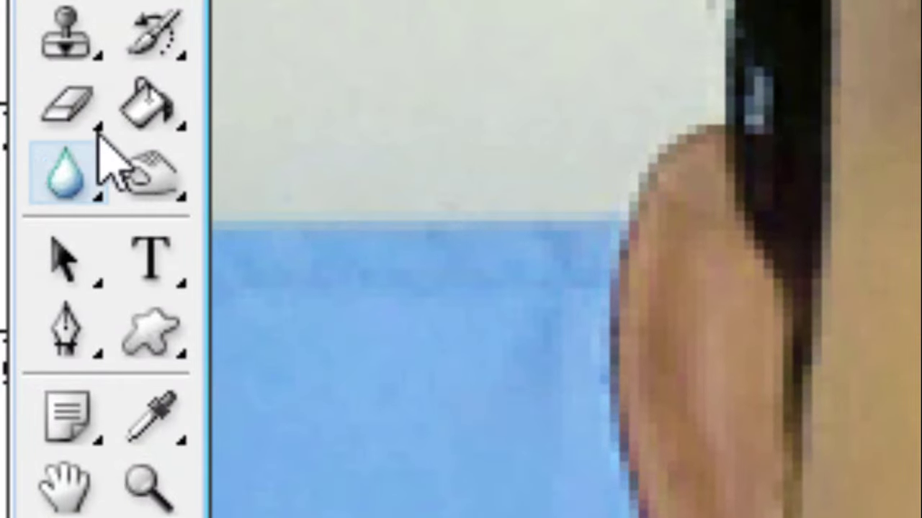
click(151, 175)
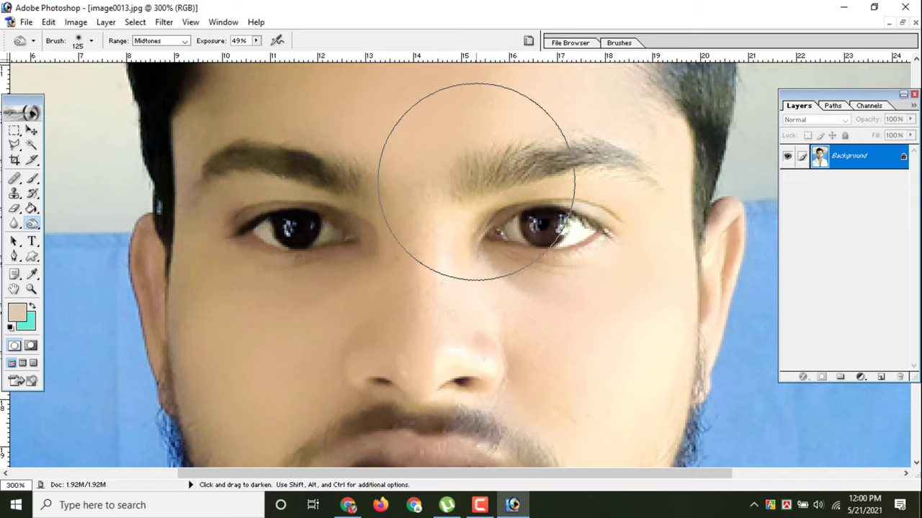
Set the burn brush to a 25 px diameter, then enlarge it slightly to 30 px.
right_click(507, 172)
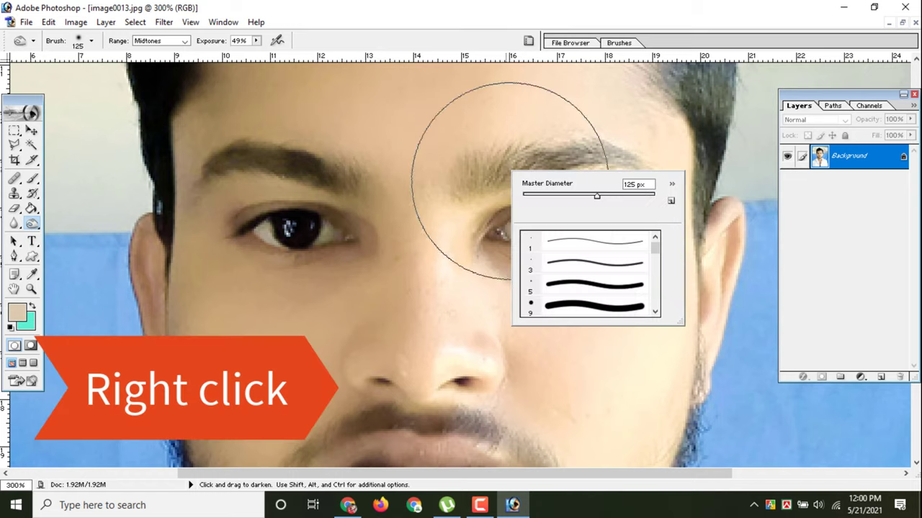
mouse_move(597, 196)
mouse_down()
mouse_move(569, 196)
mouse_move(625, 195)
mouse_move(539, 196)
mouse_up()
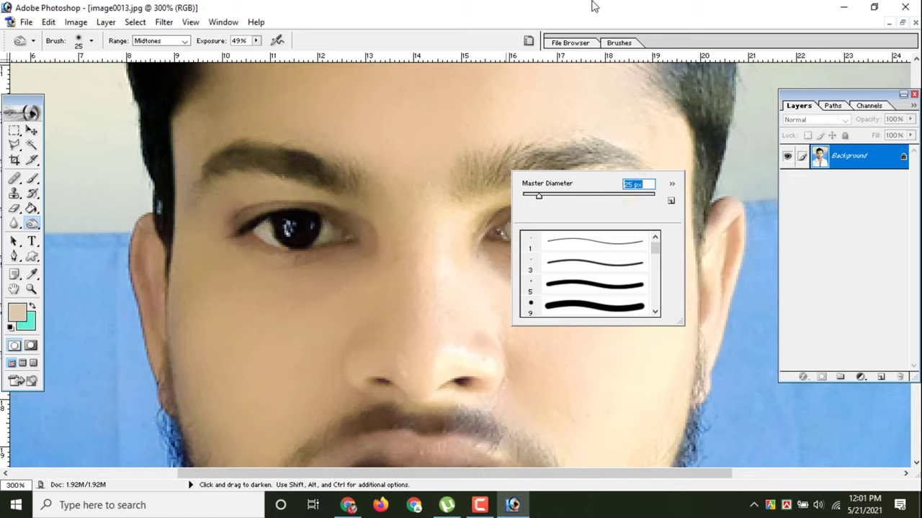
click(670, 185)
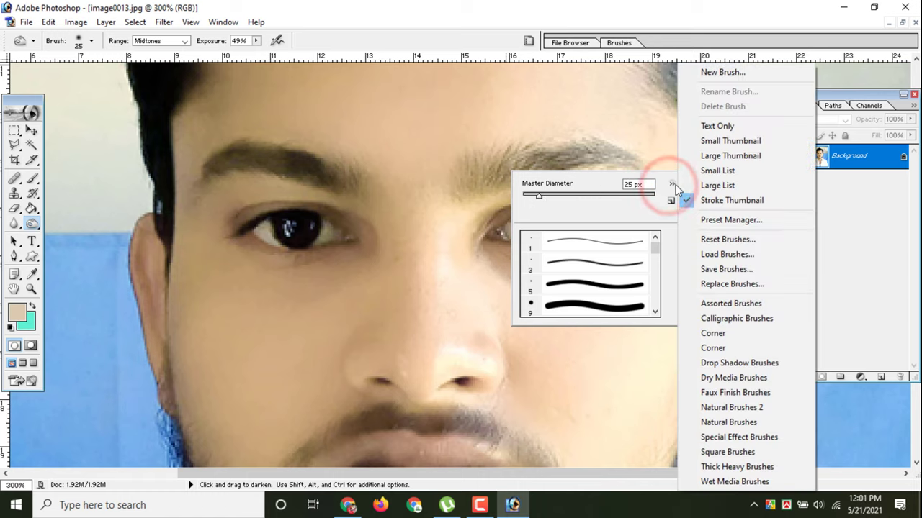
click(670, 185)
click(662, 6)
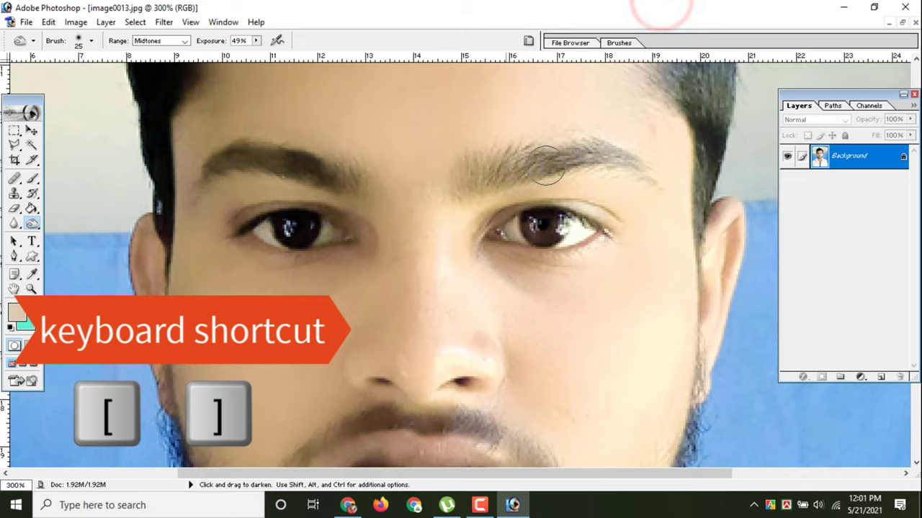
key(bracketright)
key(bracketright)
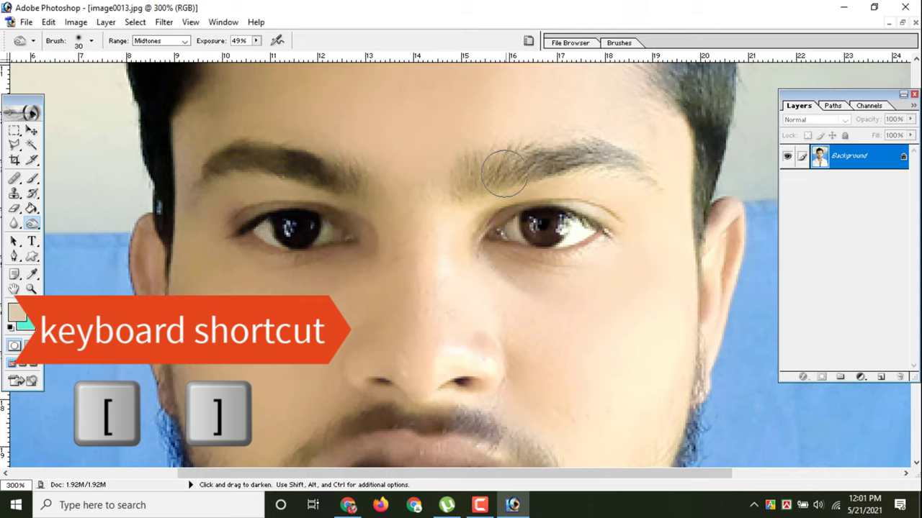
Burn the eyebrows and the irises of both eyes.
drag(473, 177, 606, 153)
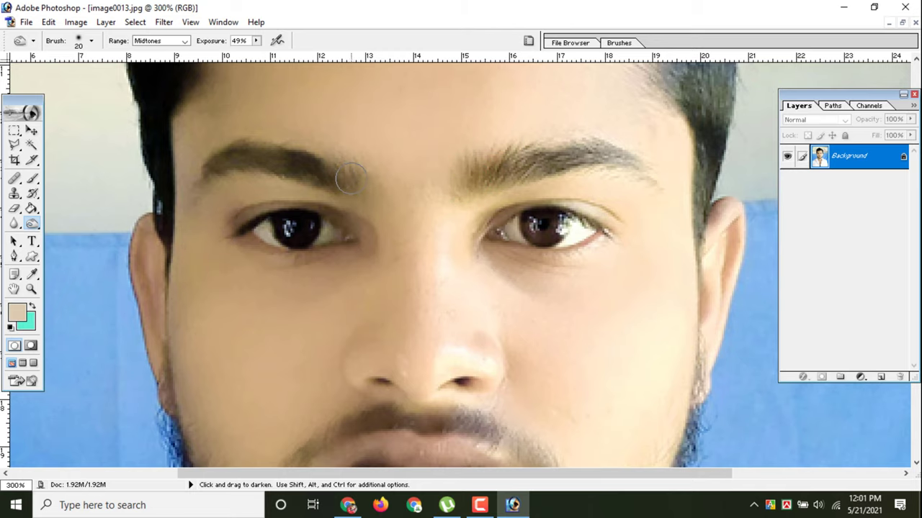
mouse_move(349, 176)
mouse_down()
mouse_move(290, 160)
mouse_move(350, 179)
mouse_up()
scroll(485, 255, down, 2)
scroll(488, 253, down, 3)
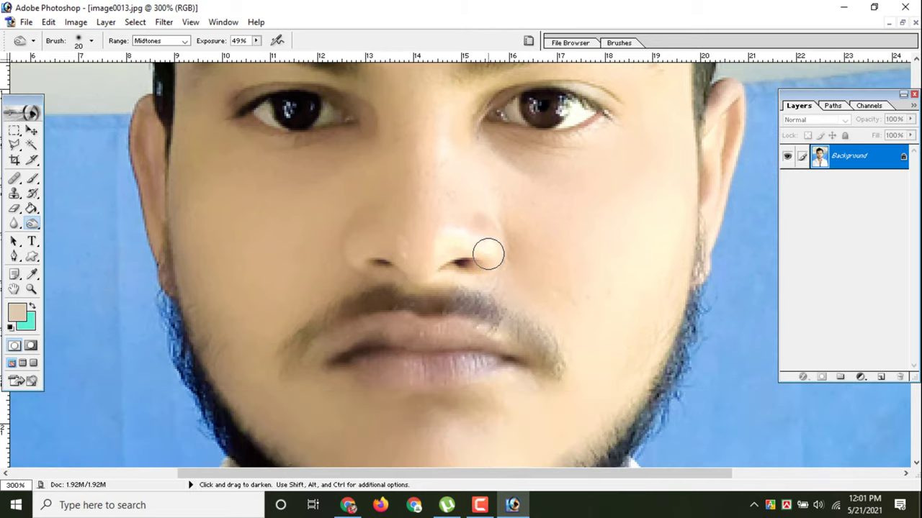
scroll(488, 254, up, 1)
scroll(488, 253, up, 2)
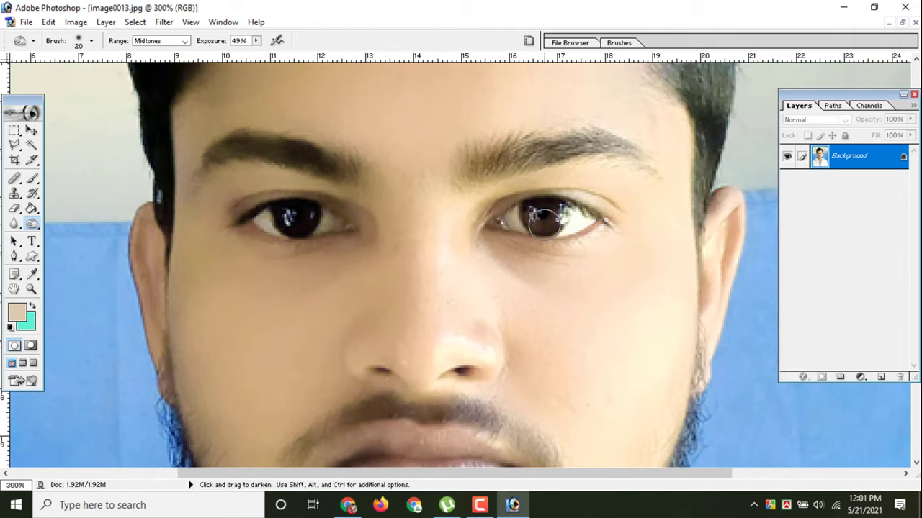
drag(537, 210, 547, 219)
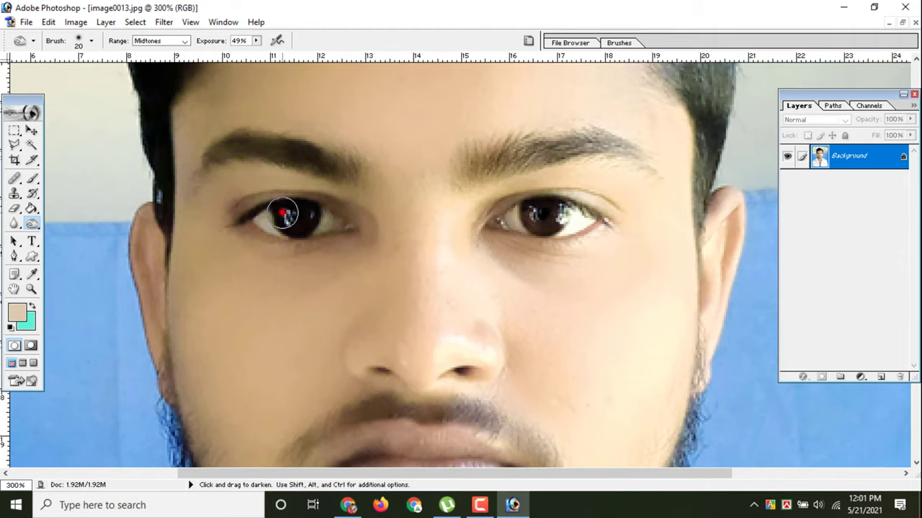
drag(285, 214, 294, 211)
scroll(383, 281, up, 1)
scroll(382, 281, up, 2)
scroll(384, 286, up, 2)
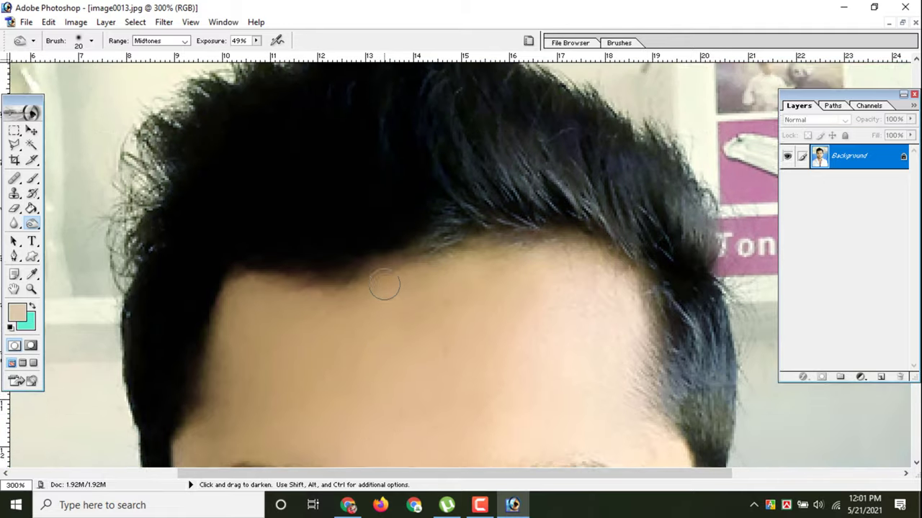
scroll(412, 281, up, 2)
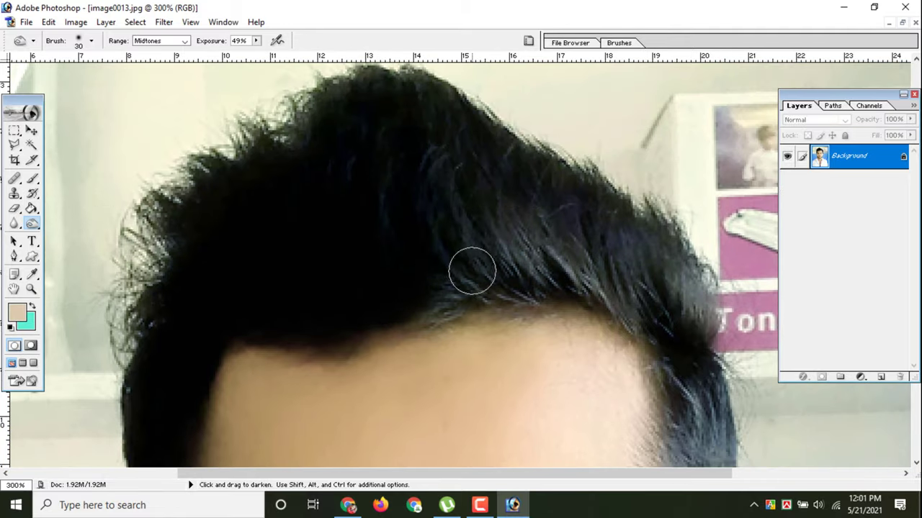
Darken the hair strands along the top hairline and its right side.
click(487, 274)
click(466, 269)
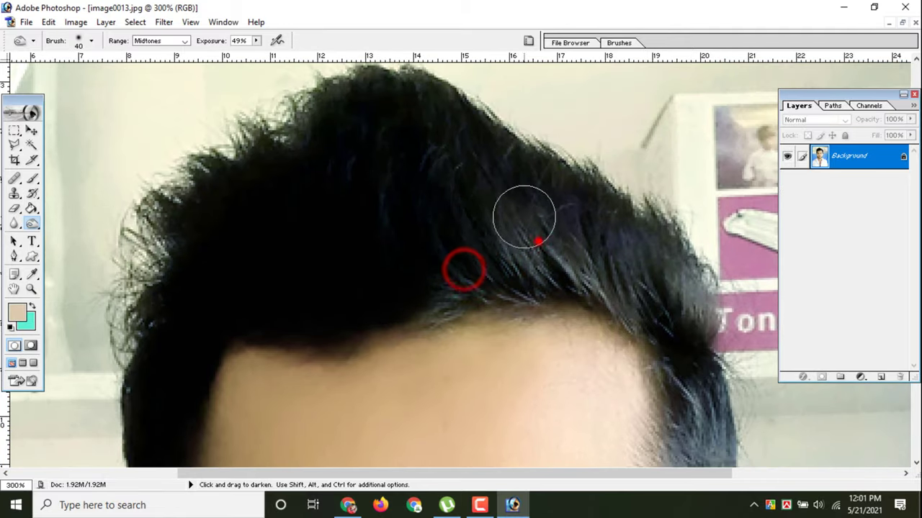
click(540, 240)
click(502, 226)
click(612, 267)
click(581, 276)
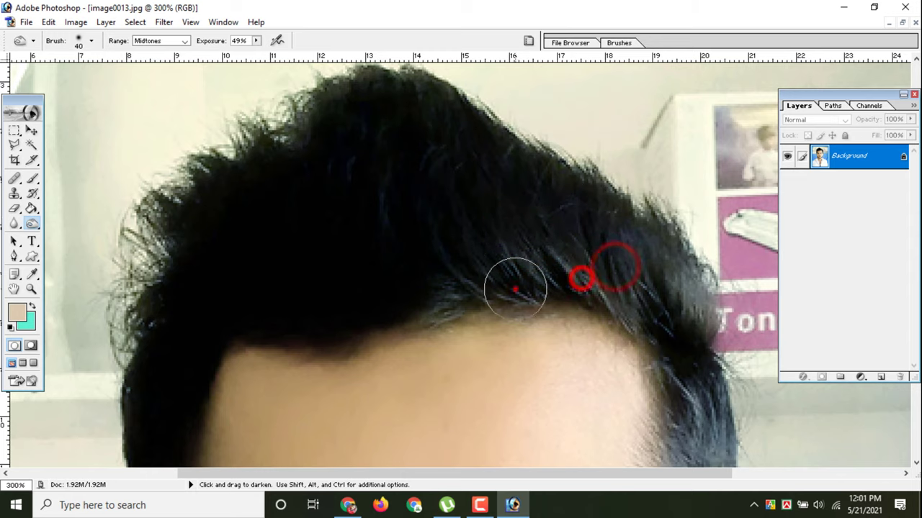
click(515, 290)
click(457, 290)
click(653, 288)
click(695, 301)
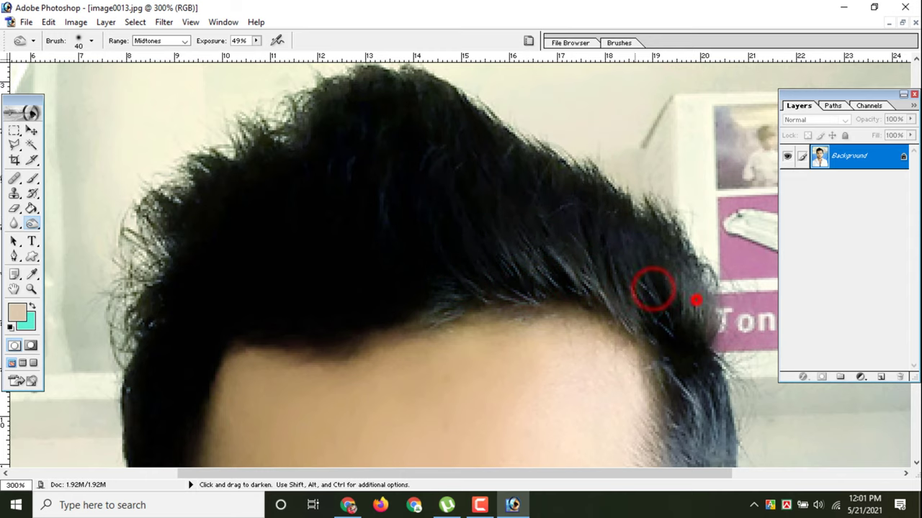
click(631, 267)
click(586, 260)
Darken the hair at the right temple and along the left hair edge.
key(space)
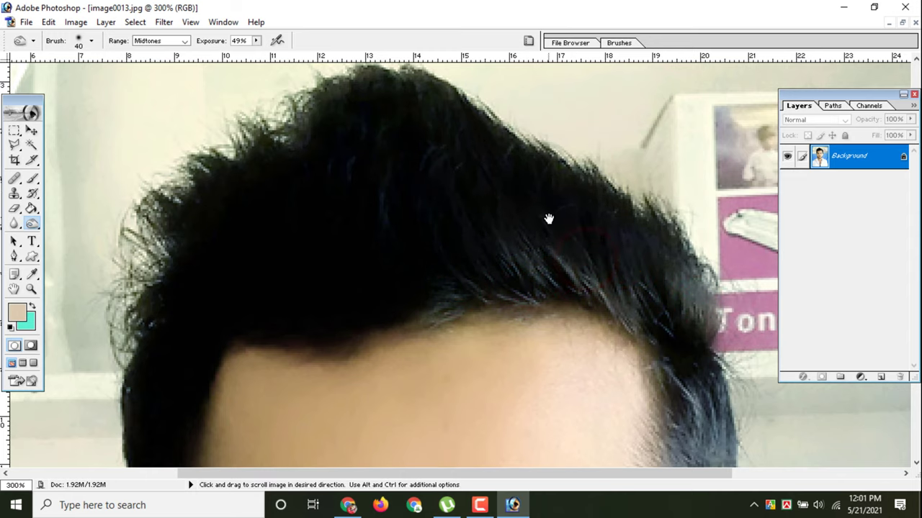
drag(545, 218, 405, 119)
click(566, 243)
click(556, 276)
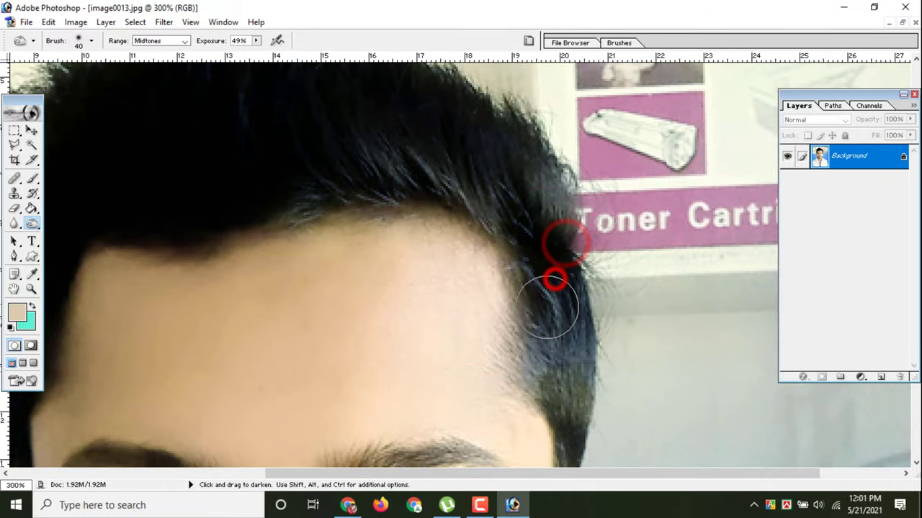
click(544, 305)
click(570, 242)
click(539, 363)
click(551, 294)
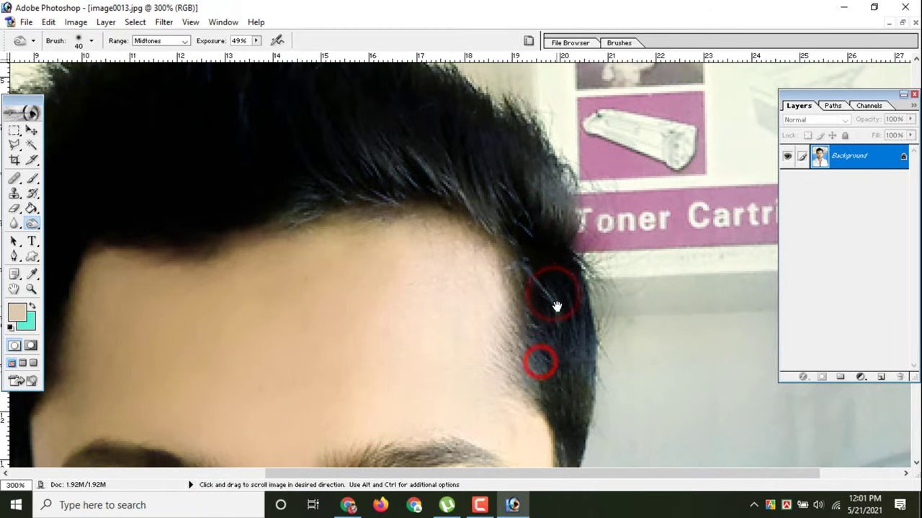
key(space)
drag(565, 319, 649, 398)
click(609, 284)
key(space)
drag(502, 218, 603, 218)
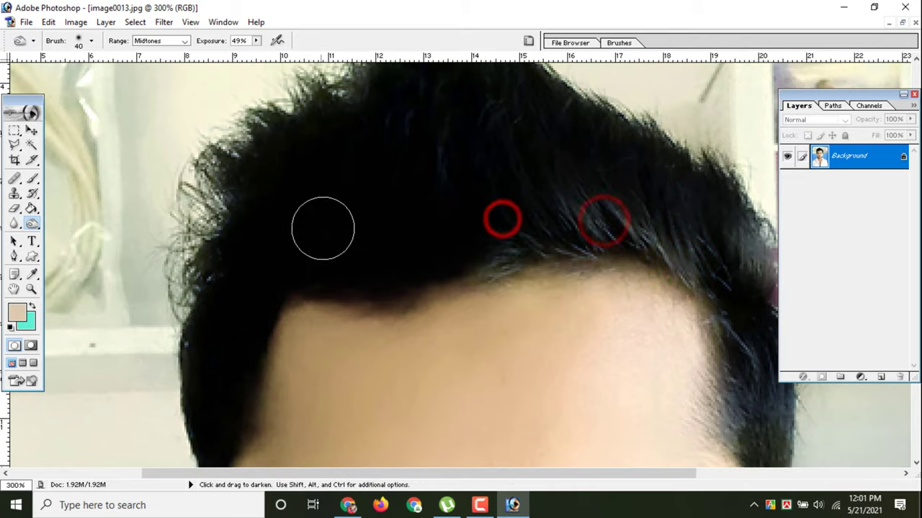
click(222, 221)
click(235, 165)
click(241, 212)
Darken hair by the left temple, then zoom out to 50% to review the portrait.
key(space)
drag(218, 282, 222, 174)
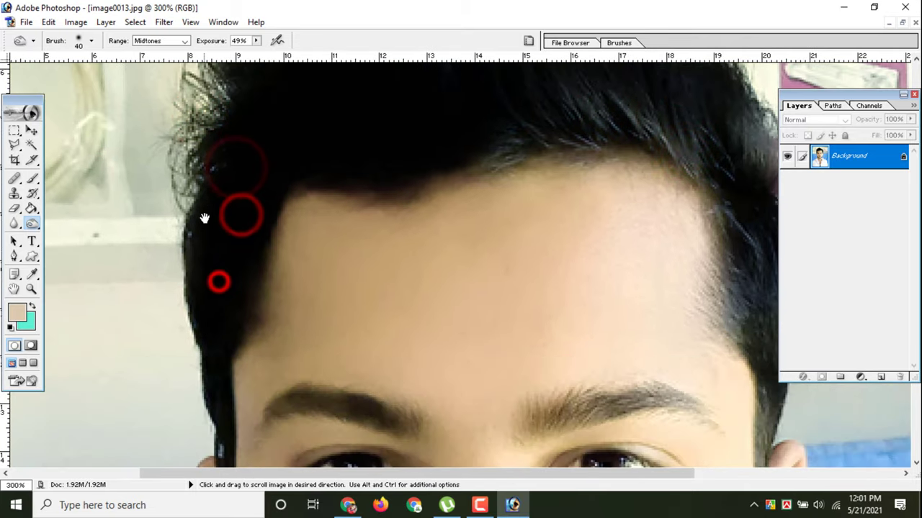
click(202, 233)
key(space)
drag(249, 117, 273, 255)
drag(381, 177, 354, 263)
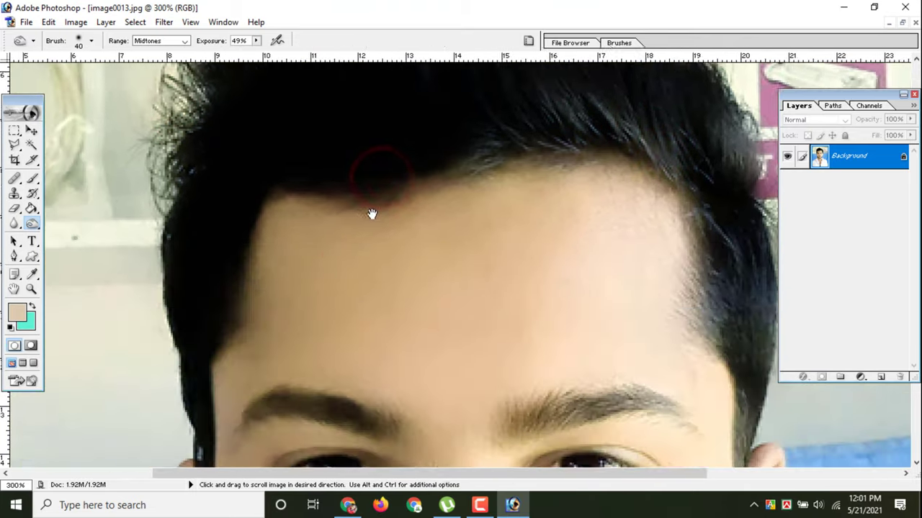
drag(362, 233, 405, 148)
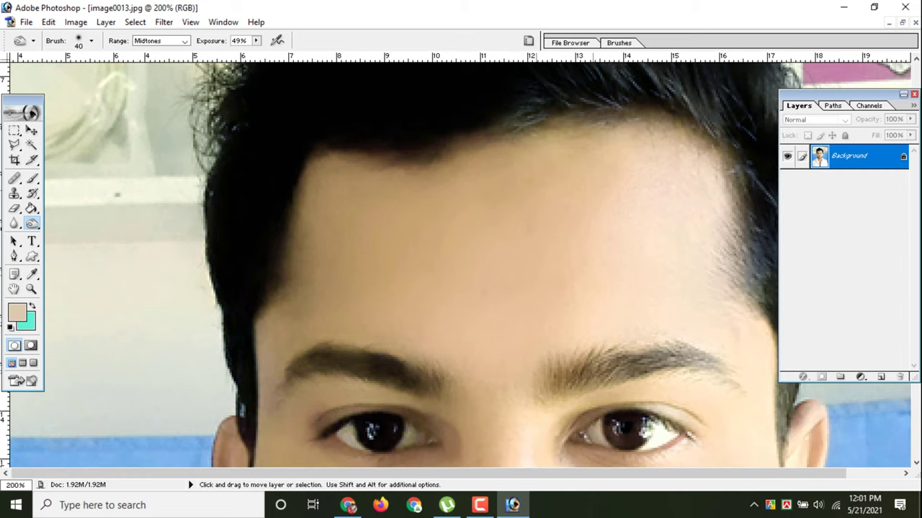
key(ctrl+0)
key(ctrl+minus)
key(ctrl+minus)
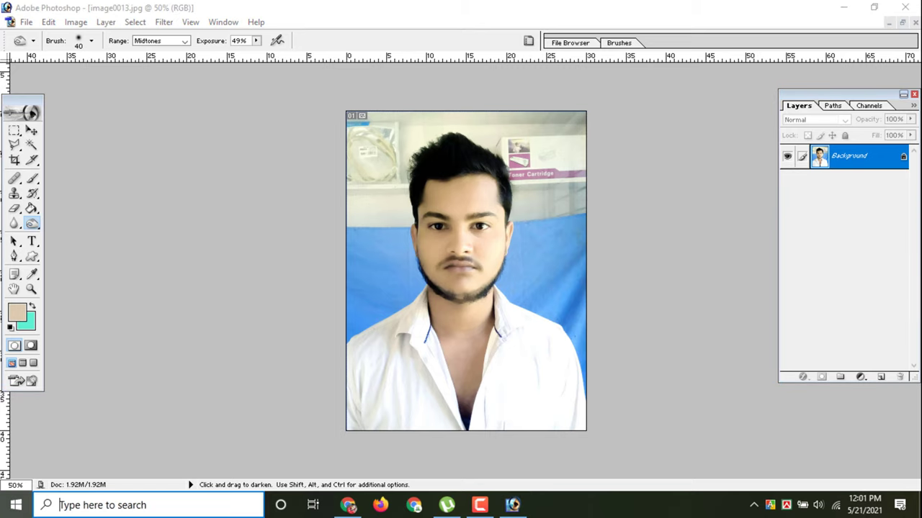
Dismiss the Start menu, then zoom and scroll to inspect the shirt before zooming back out.
key(super)
click(524, 5)
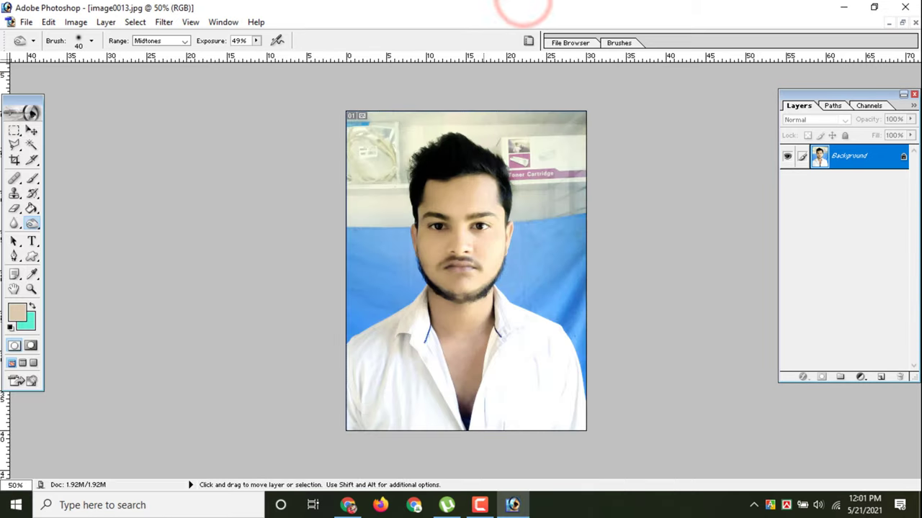
key(ctrl+plus)
key(ctrl+plus)
key(ctrl+plus)
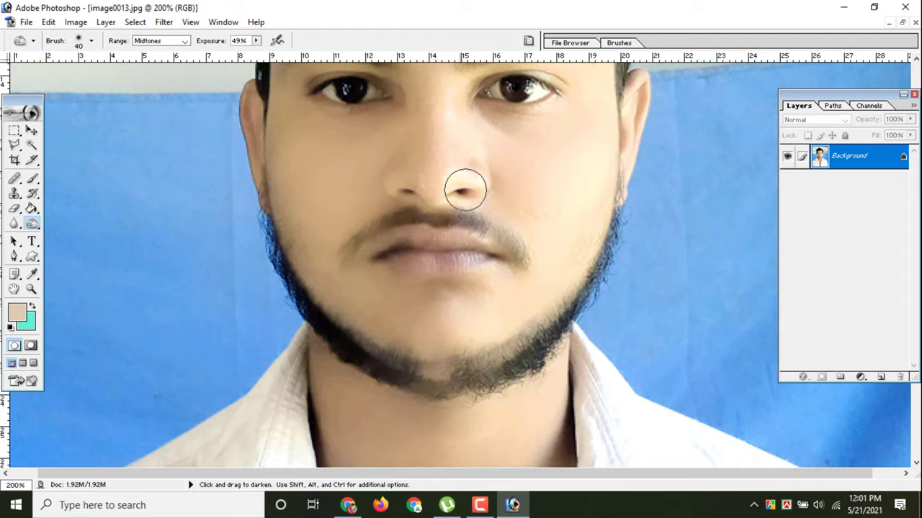
scroll(454, 209, down, 3)
scroll(454, 236, down, 4)
scroll(453, 235, down, 3)
scroll(454, 235, down, 1)
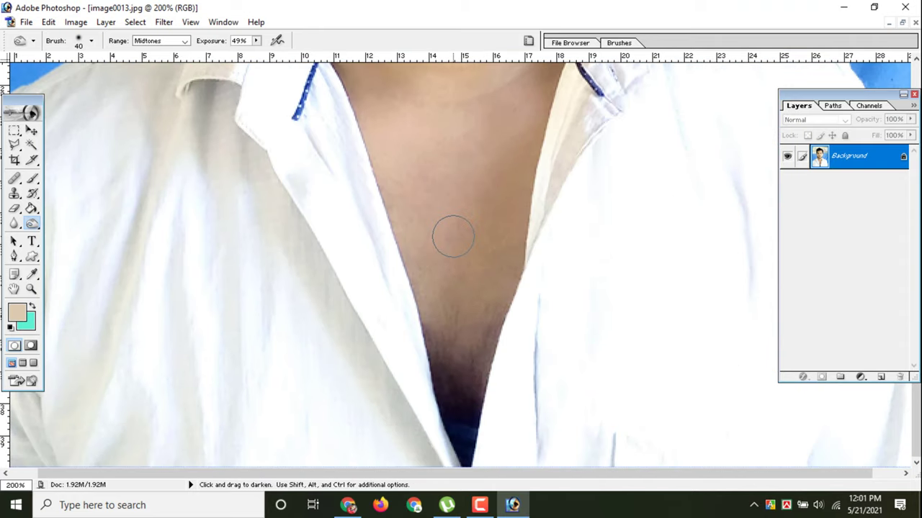
scroll(454, 235, up, 1)
scroll(453, 236, up, 2)
scroll(452, 236, down, 3)
scroll(450, 239, down, 1)
key(ctrl+minus)
key(ctrl+minus)
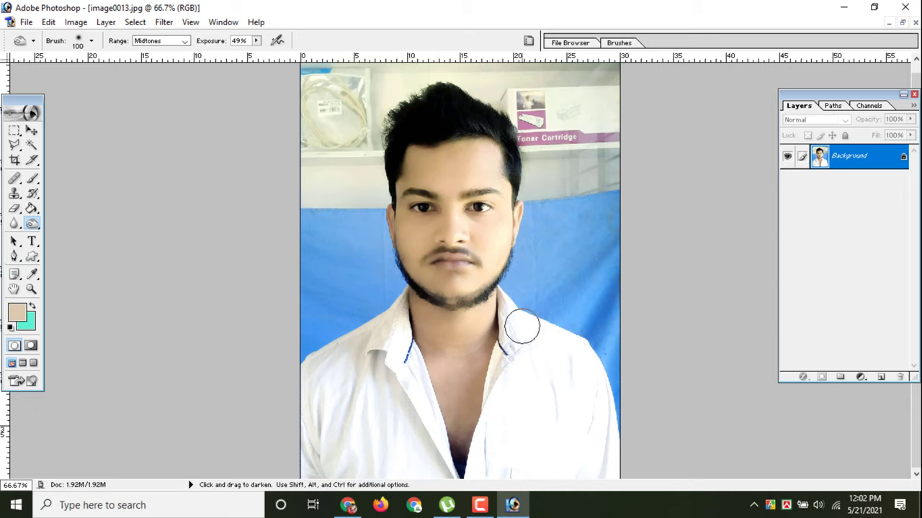
Burn the shirt at the collar, right of it and a little lower down.
click(522, 328)
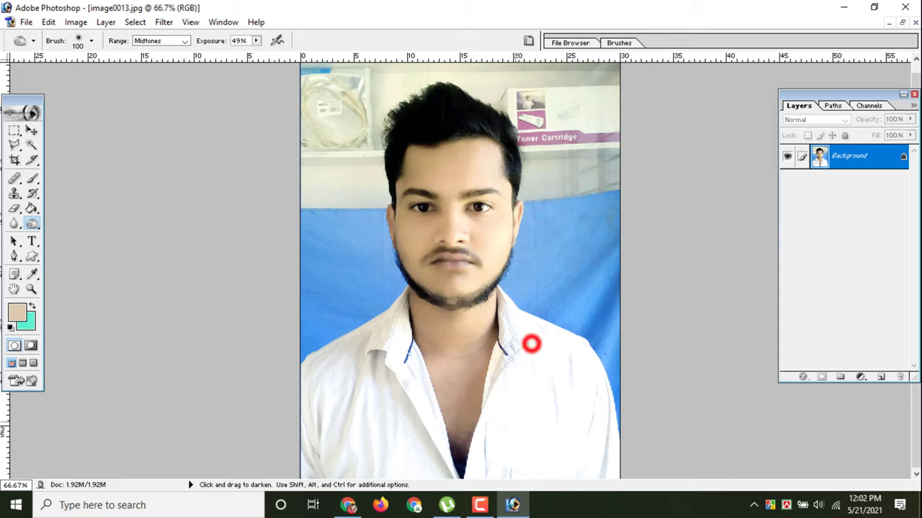
drag(536, 386, 547, 358)
click(570, 370)
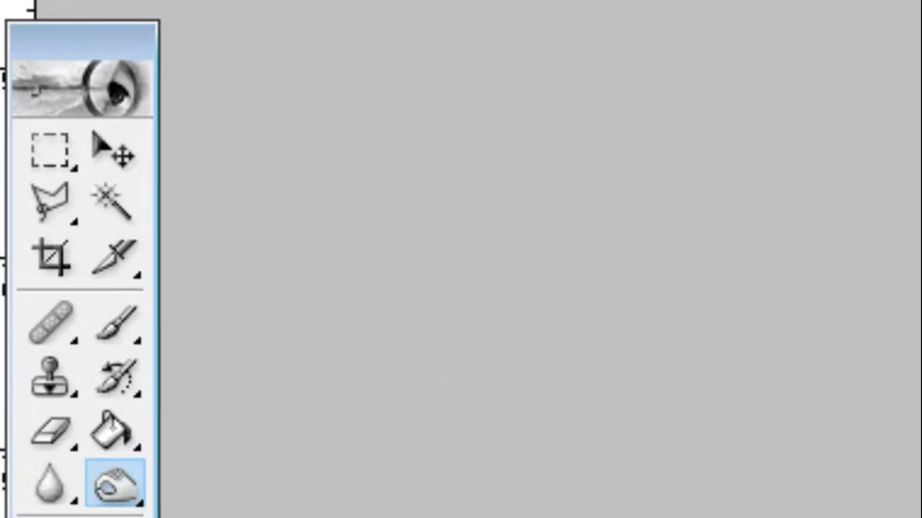
With the Magic Wand, select the blue cloth and add the grey wall and Toner Cartridge box.
click(116, 201)
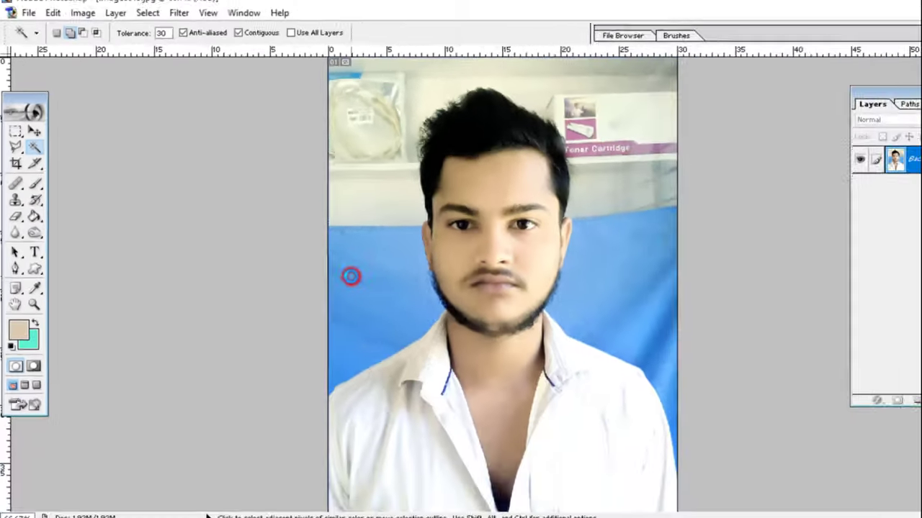
click(323, 266)
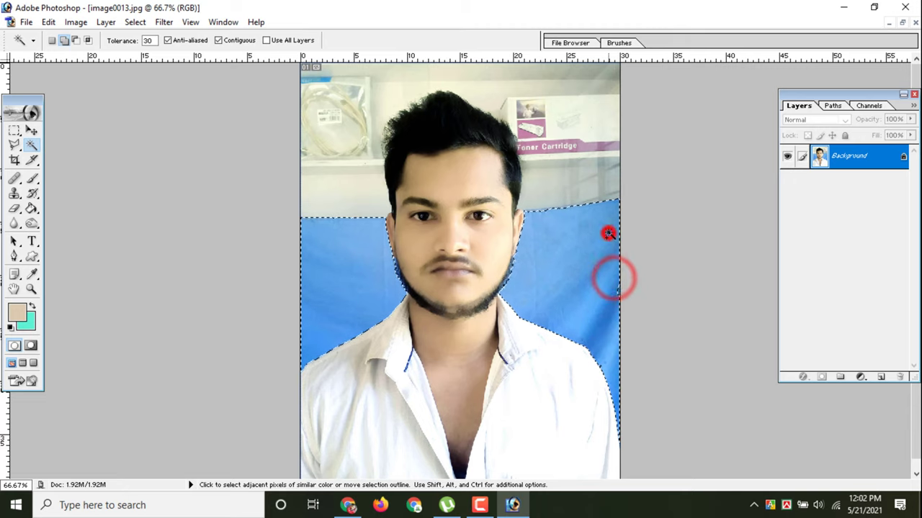
click(554, 187)
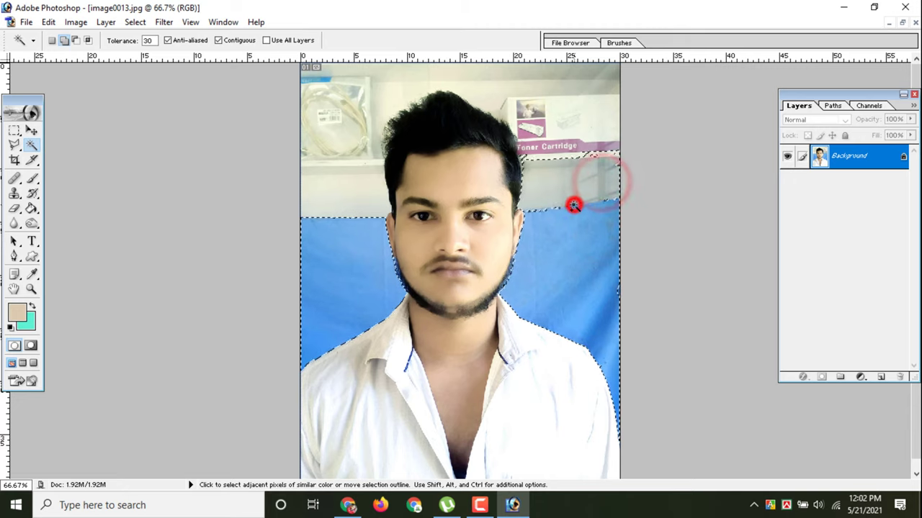
click(612, 191)
click(599, 152)
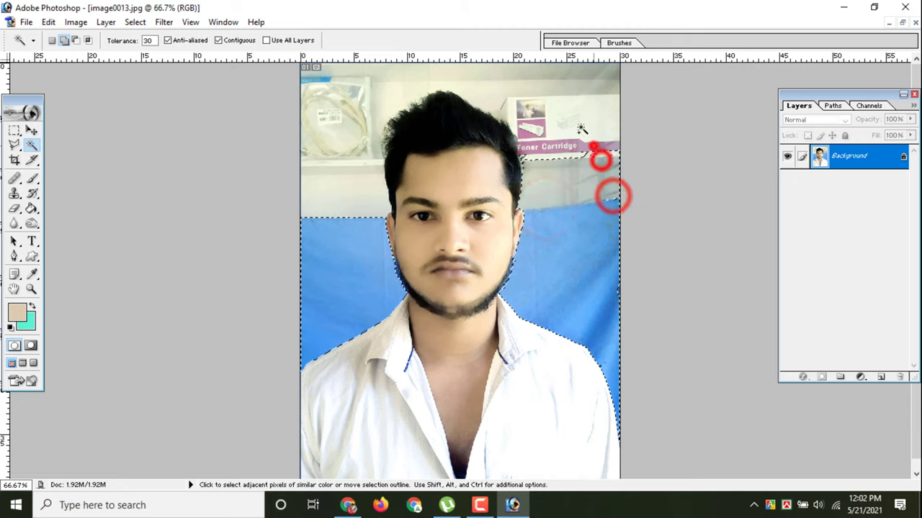
click(561, 97)
click(547, 85)
click(494, 85)
Add the top-left wall patches and missed spots on the left blue cloth to the selection.
click(324, 105)
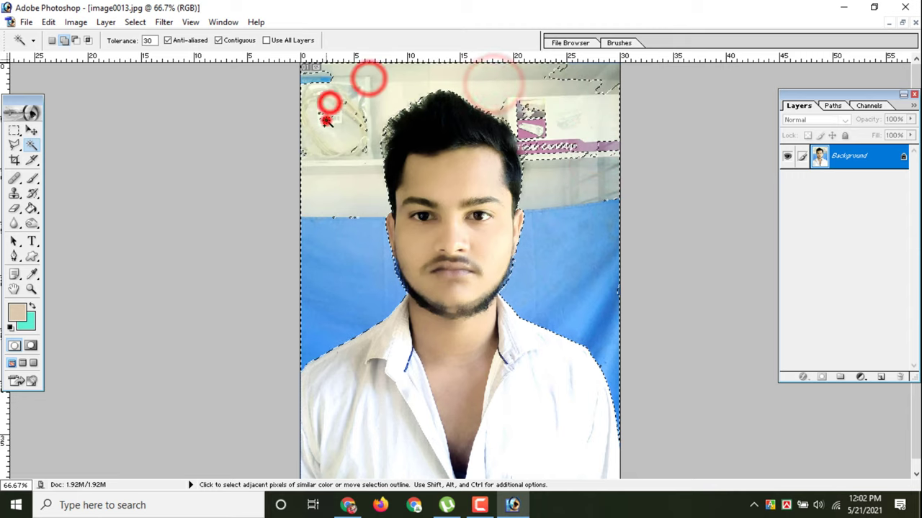
click(319, 79)
click(315, 79)
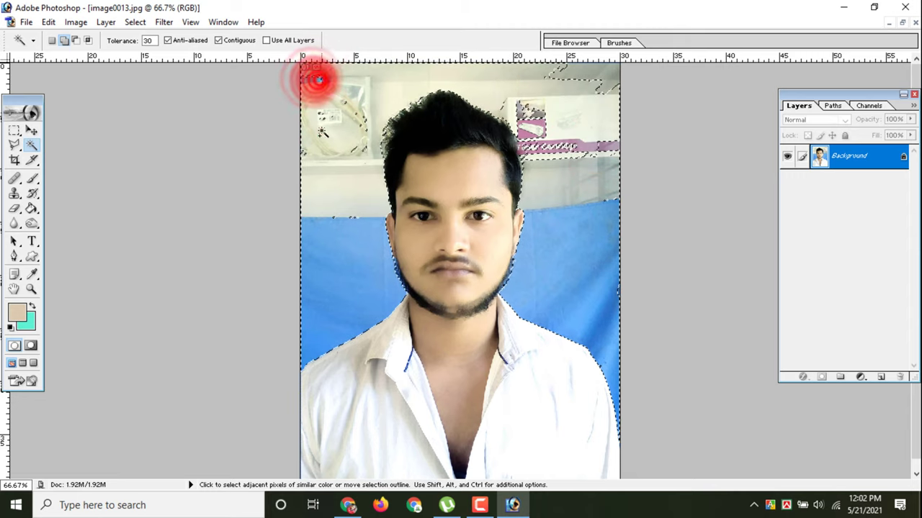
click(321, 130)
click(310, 144)
click(337, 154)
click(350, 159)
click(340, 222)
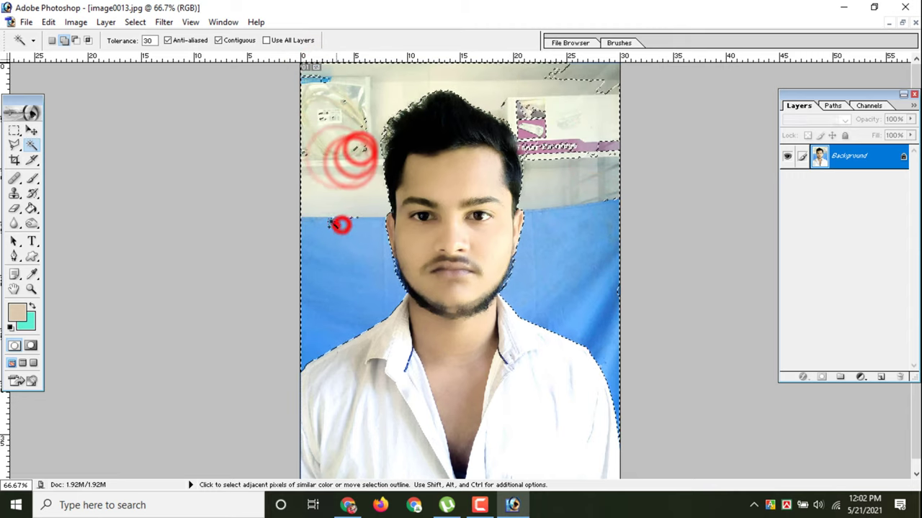
click(360, 211)
click(359, 272)
Add the top-right wall patches, the pink strip and the wall beside it.
click(555, 78)
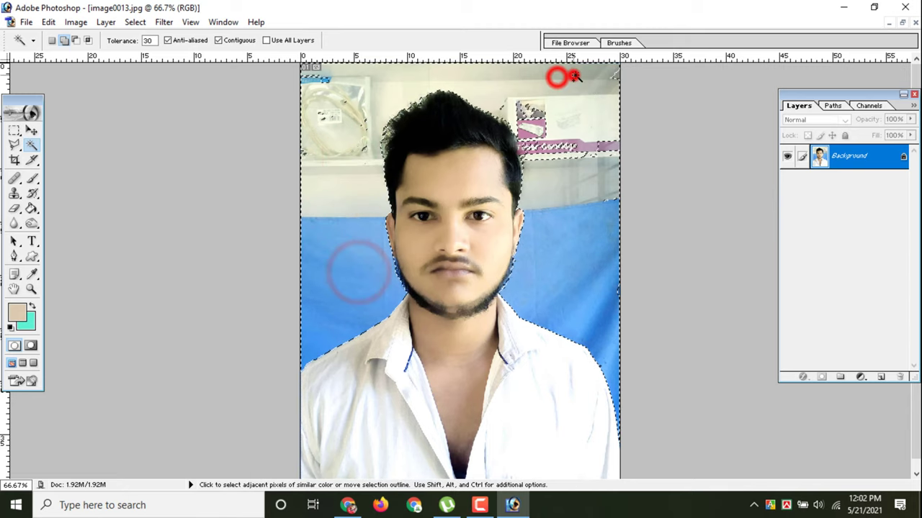
click(597, 78)
click(528, 106)
click(536, 128)
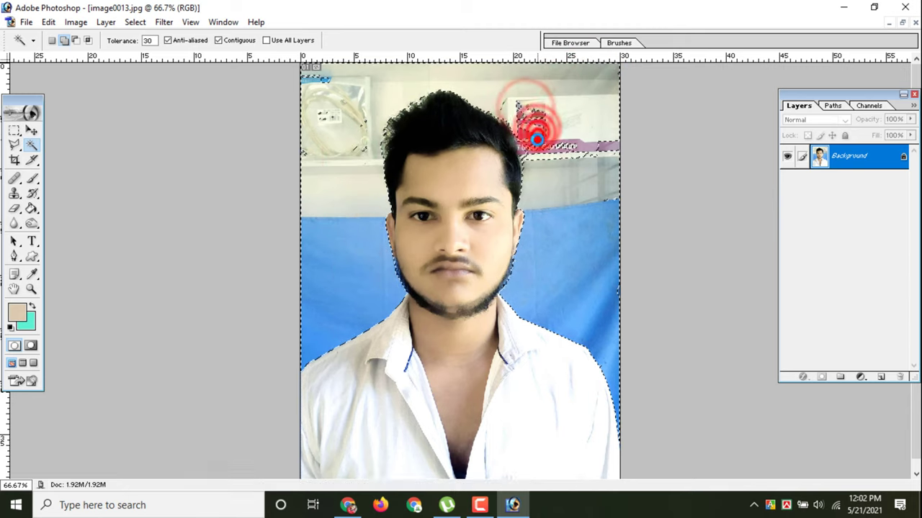
click(530, 137)
click(551, 146)
click(602, 146)
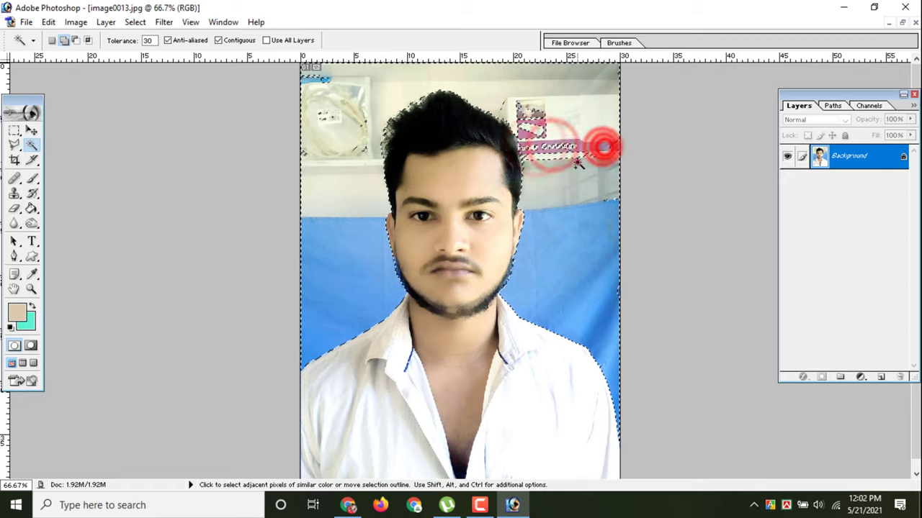
click(576, 160)
click(608, 201)
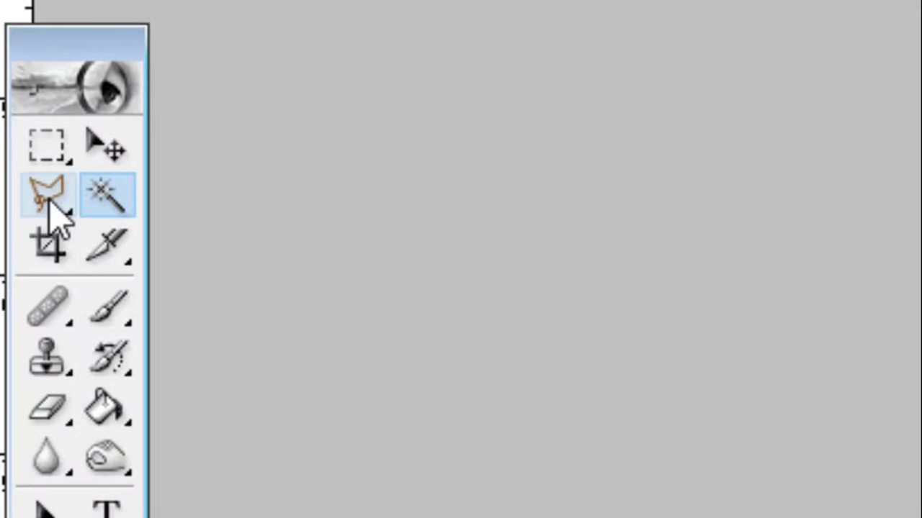
With the Polygonal Lasso, add the wall left of the head down to the blue cloth.
click(49, 200)
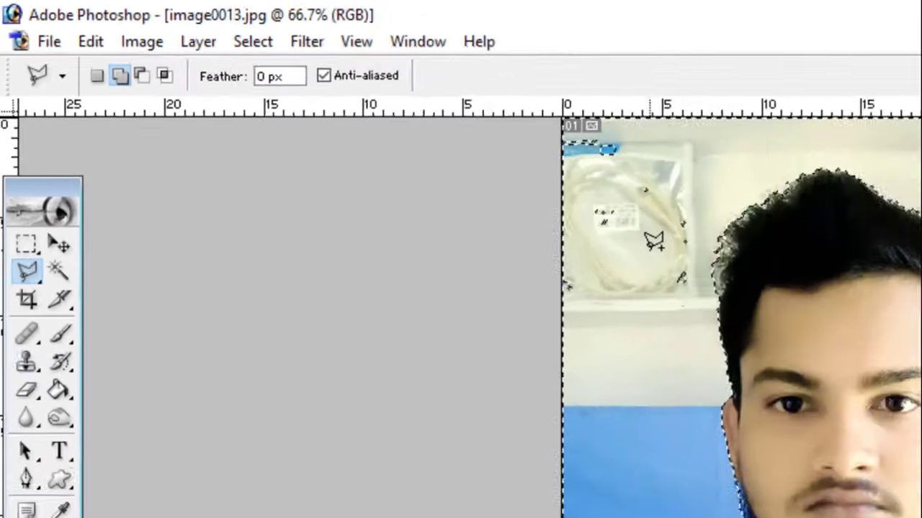
key(ctrl+alt+0)
key(ctrl+plus)
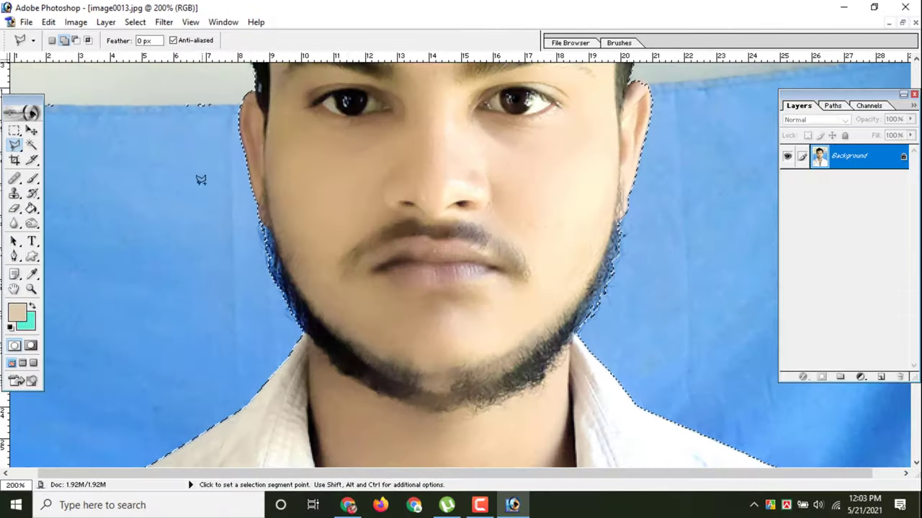
drag(150, 157, 177, 194)
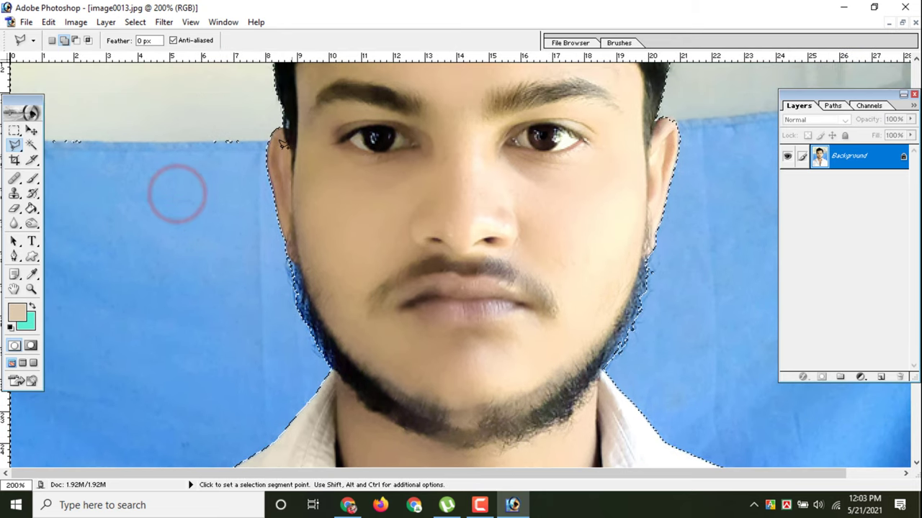
click(254, 117)
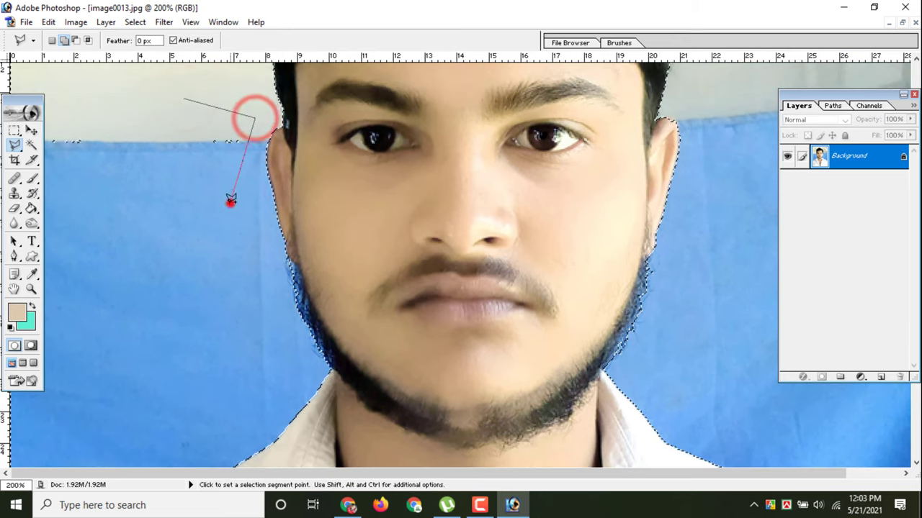
click(175, 152)
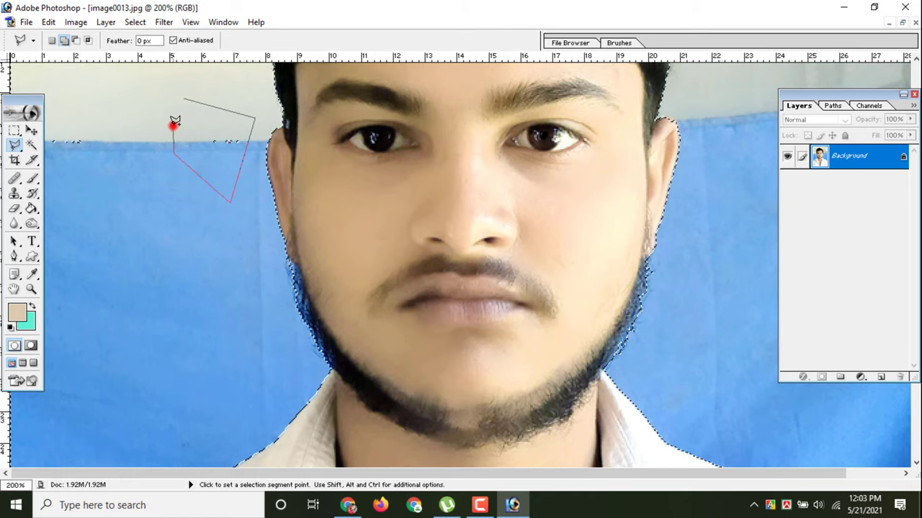
double_click(175, 123)
Add the gap in the upper-left wall to the selection.
drag(175, 123, 149, 136)
click(47, 101)
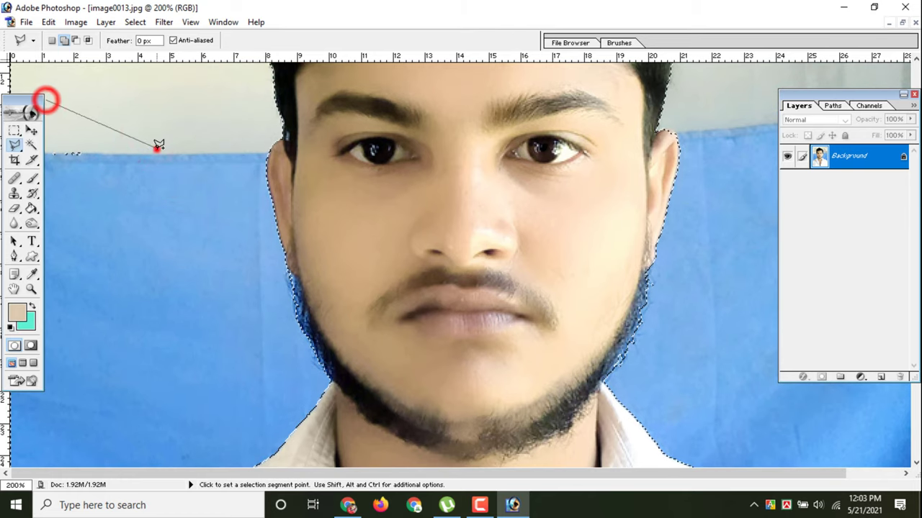
click(157, 147)
click(76, 195)
click(25, 175)
click(46, 98)
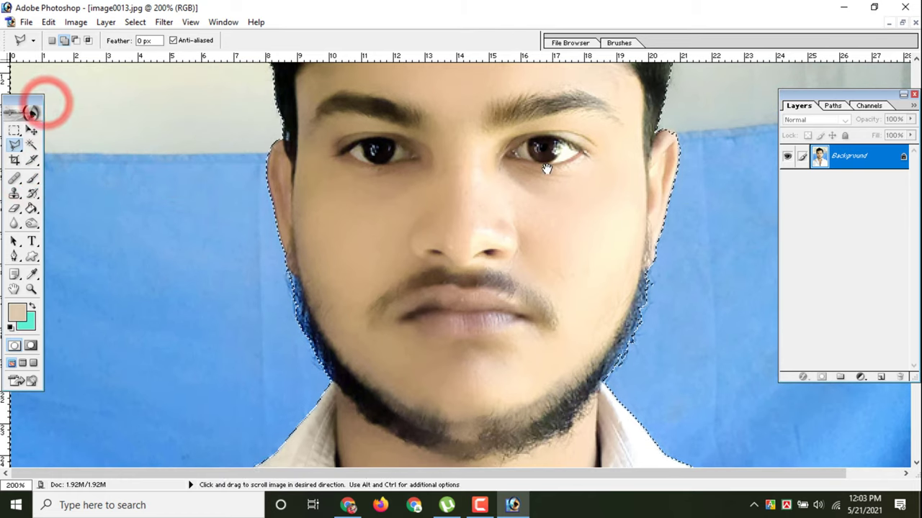
Add the upper-left wall beside the top of the hair to the selection.
mouse_move(546, 169)
mouse_down()
mouse_move(546, 346)
mouse_move(545, 325)
mouse_up()
drag(479, 200, 479, 210)
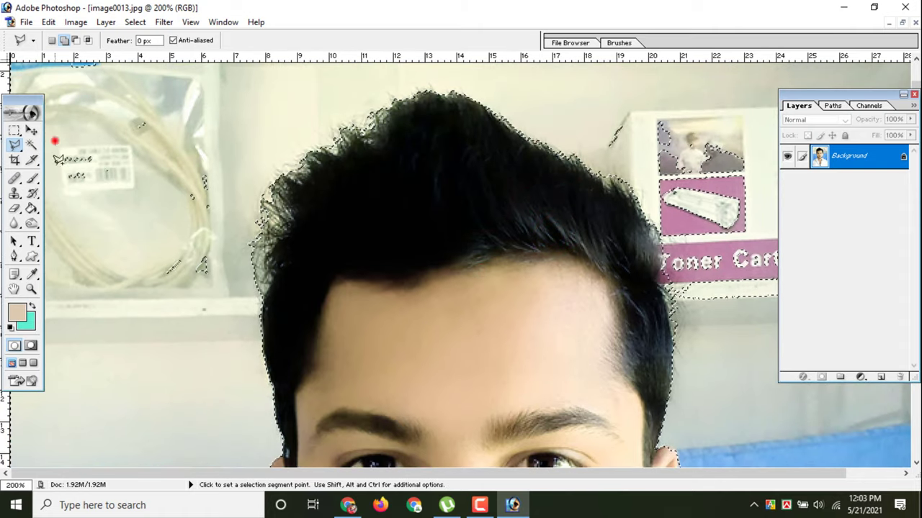
click(175, 346)
click(243, 327)
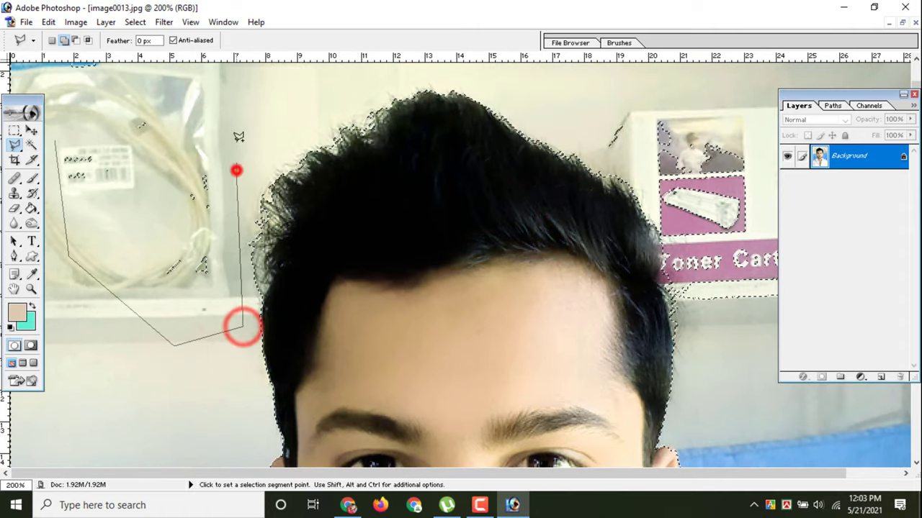
click(236, 168)
click(221, 108)
click(94, 90)
Add the poster area on the wall above the box to the selection.
drag(456, 147, 451, 150)
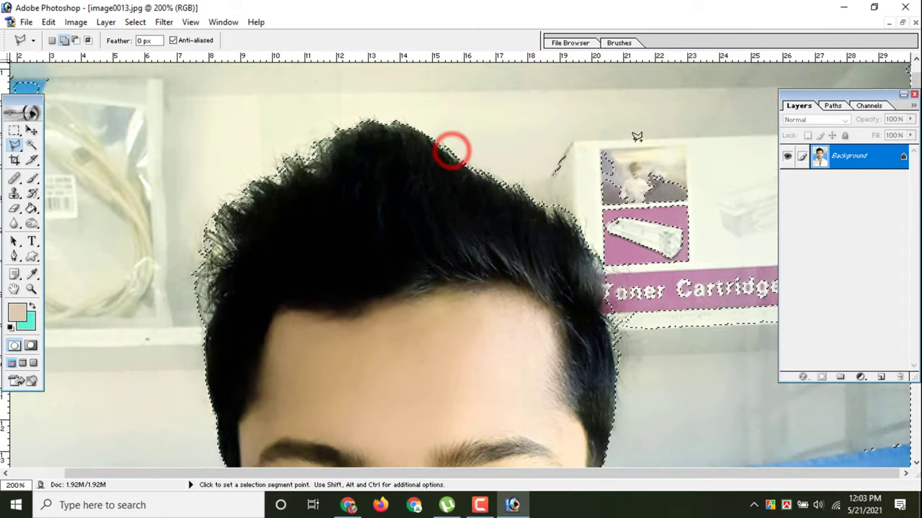
click(669, 134)
click(522, 127)
click(581, 226)
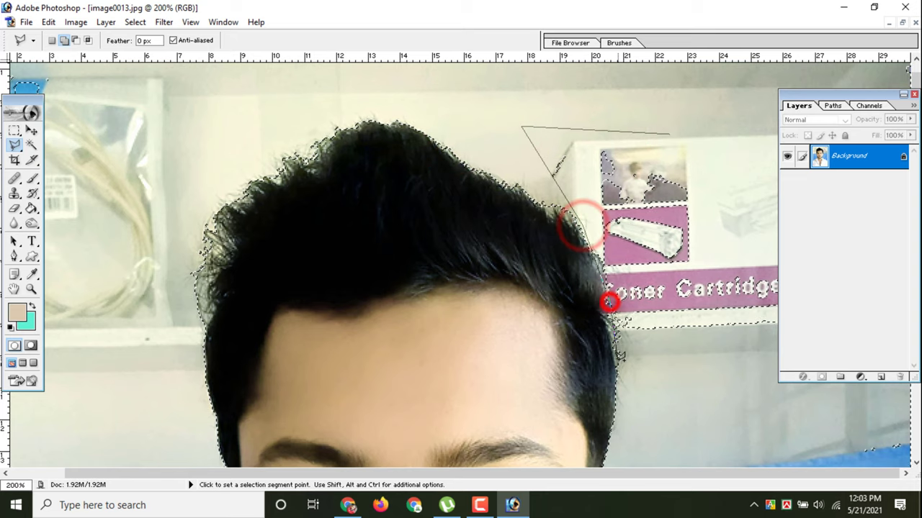
click(621, 382)
click(913, 210)
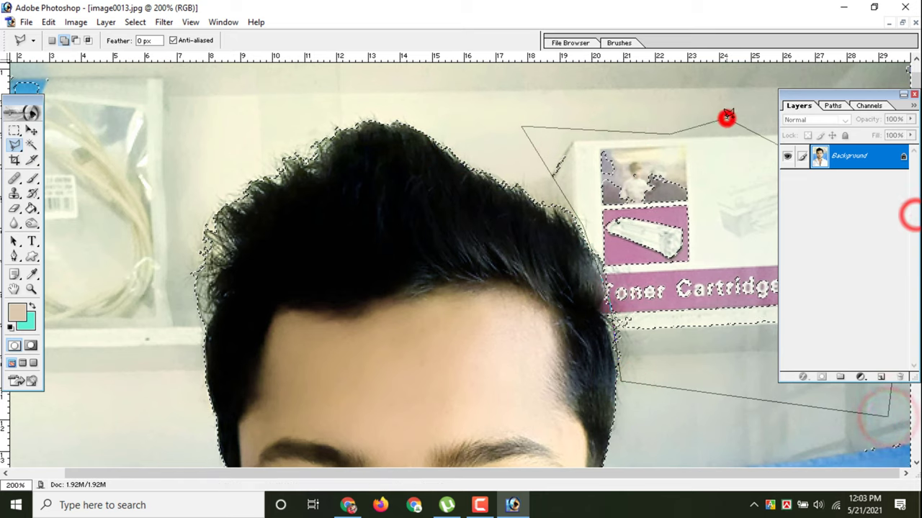
double_click(725, 115)
Fit the photo in the window and add the right edge strips to the selection.
drag(725, 116, 712, 140)
key(ctrl+0)
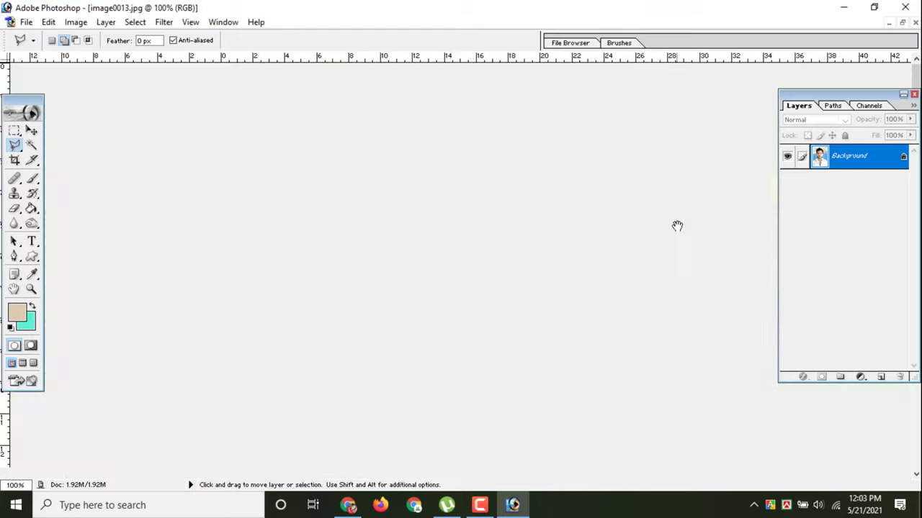
click(665, 107)
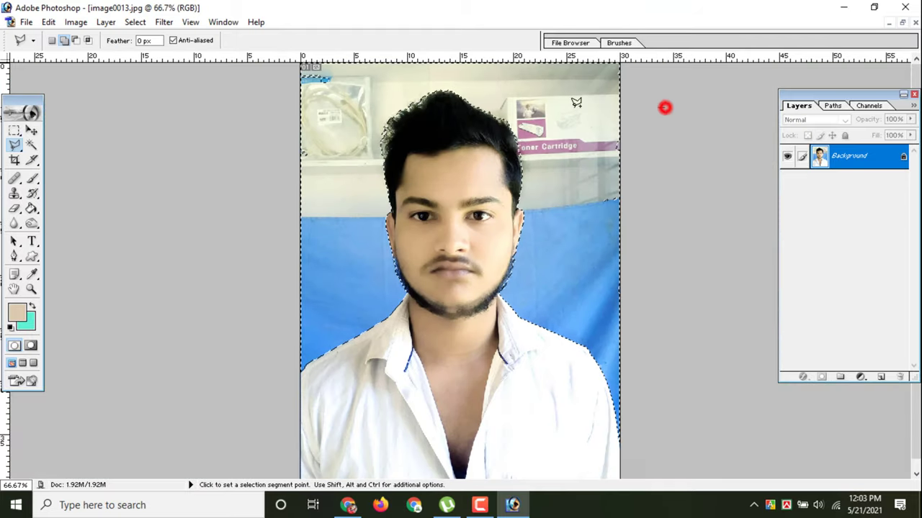
click(568, 107)
click(590, 235)
double_click(707, 282)
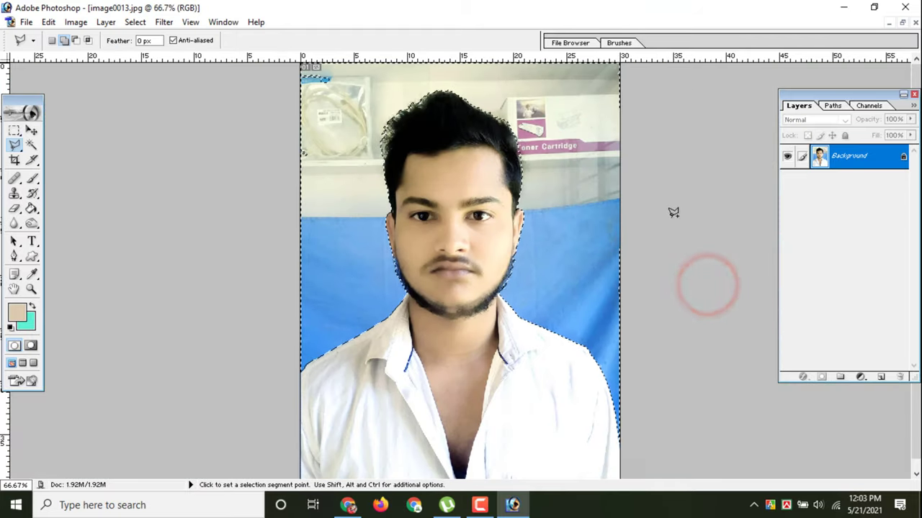
click(618, 416)
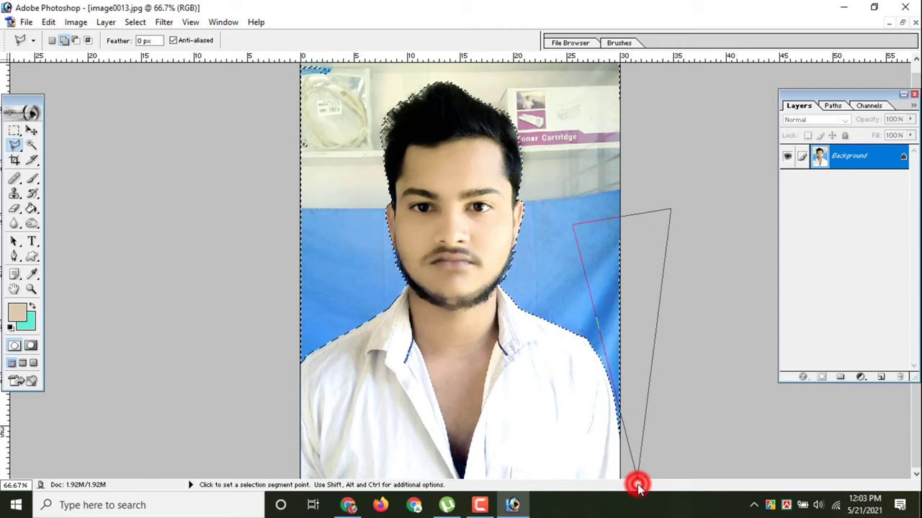
double_click(638, 486)
Add the top-left edge strip and shelf corner to the selection.
click(268, 170)
click(321, 171)
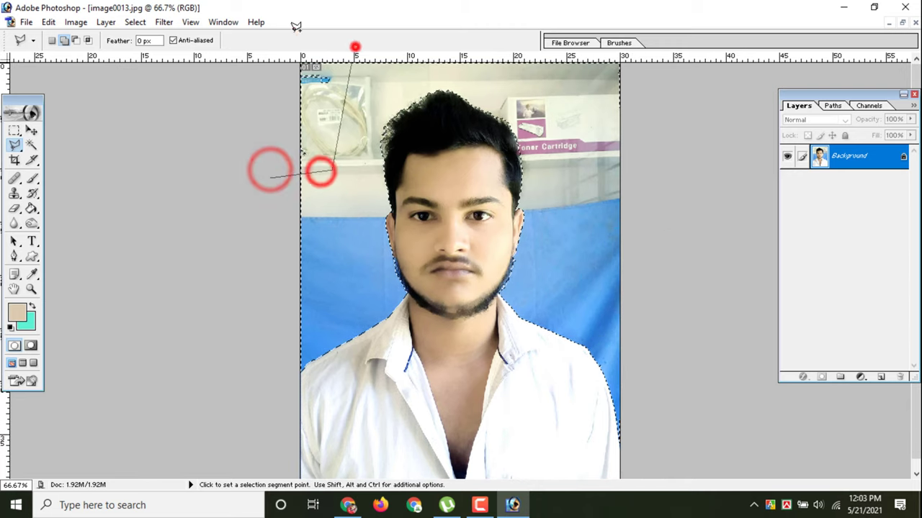
click(355, 47)
click(295, 26)
double_click(255, 123)
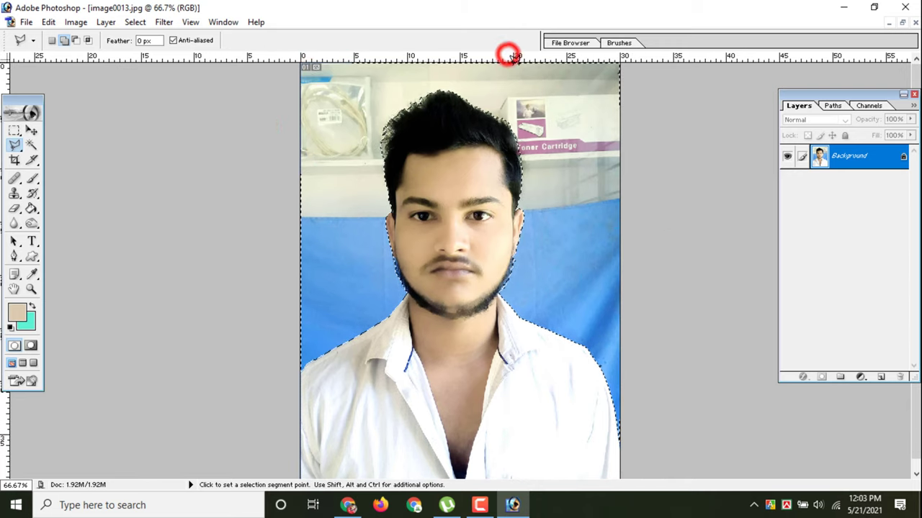
Add the top edge strip on the right to the selection.
click(576, 139)
click(674, 137)
click(679, 25)
click(514, 6)
click(517, 55)
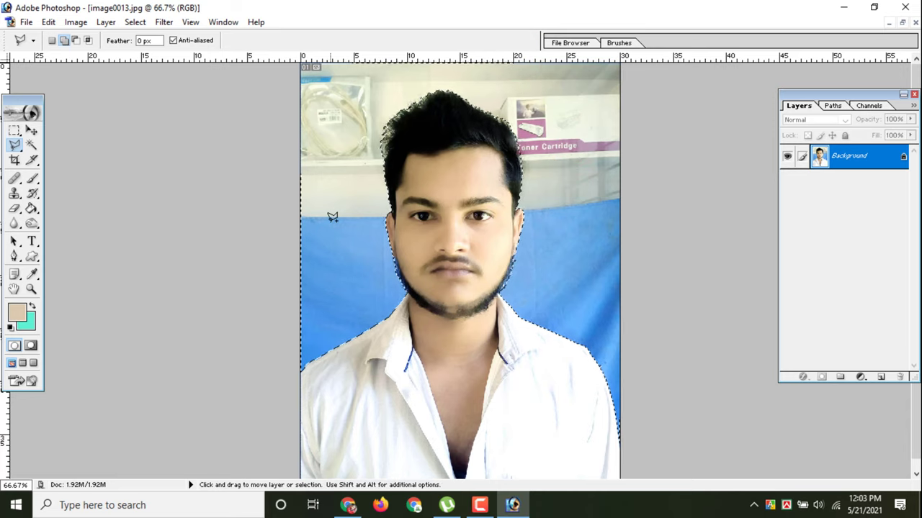
Zoom to 300% on the beard and refine the selection along the jawline.
key(ctrl+plus)
key(ctrl+plus)
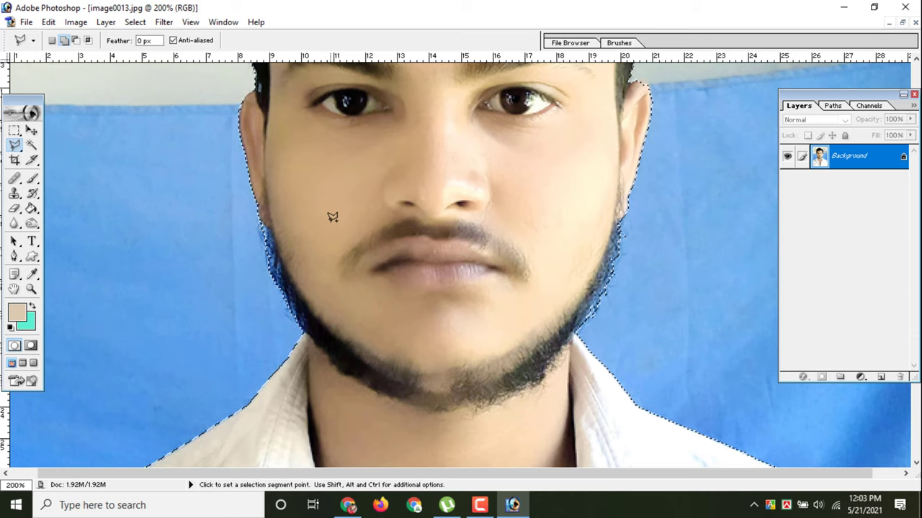
key(space)
drag(510, 180, 417, 157)
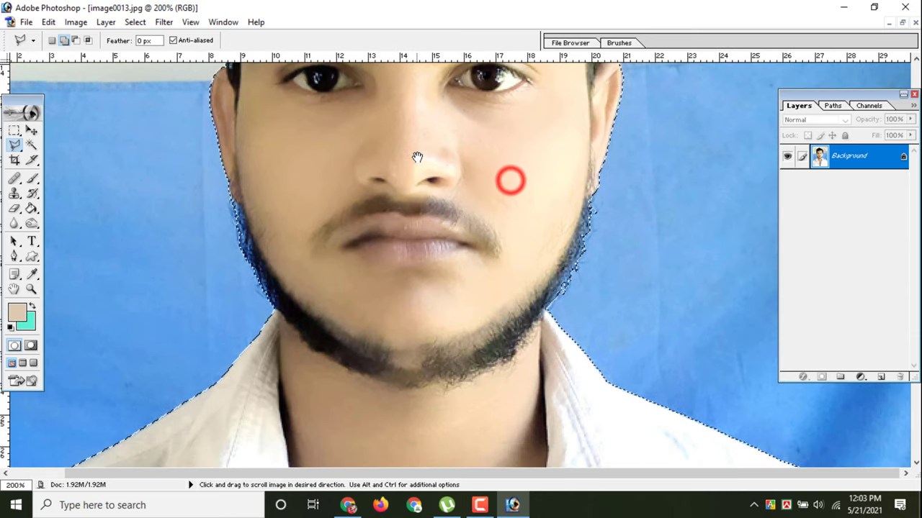
key(ctrl+plus)
drag(628, 297, 445, 190)
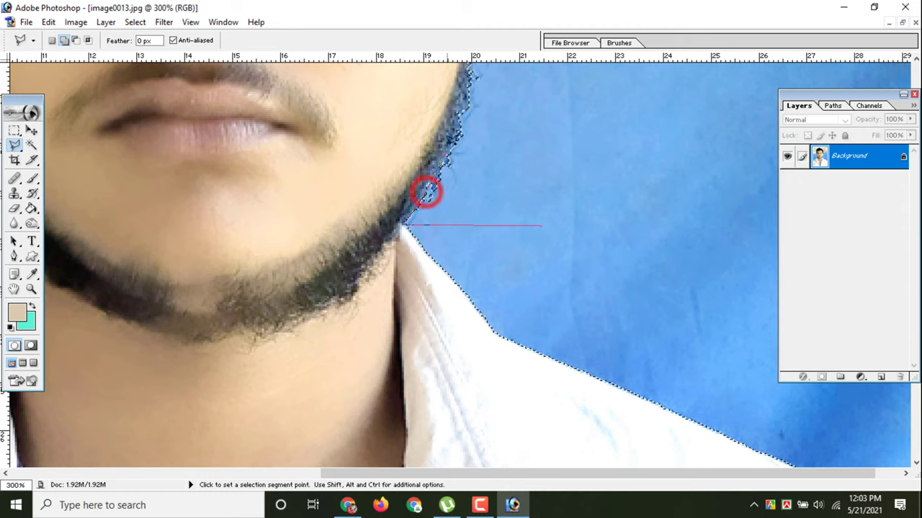
click(471, 74)
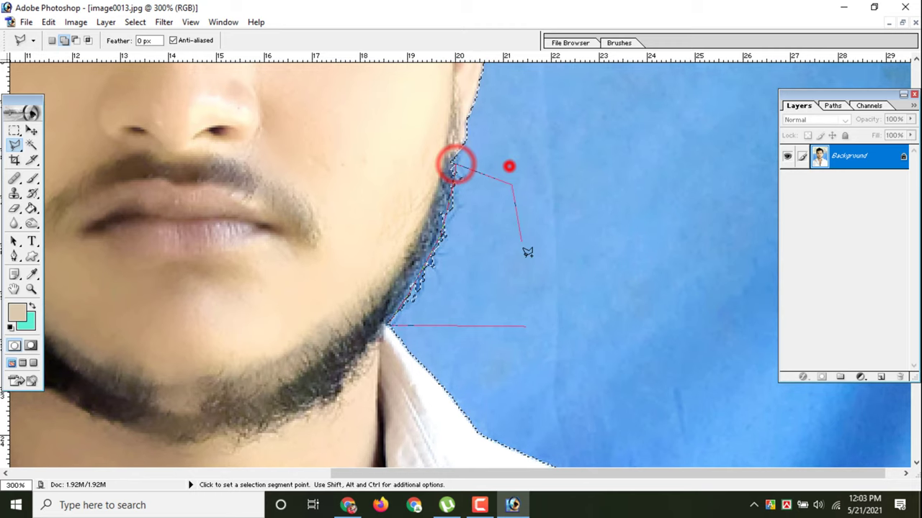
click(535, 304)
Pan up and refine the selection down the left side of the hair.
mouse_move(517, 204)
mouse_down()
mouse_move(593, 297)
mouse_move(482, 295)
mouse_move(436, 281)
mouse_move(405, 233)
mouse_up()
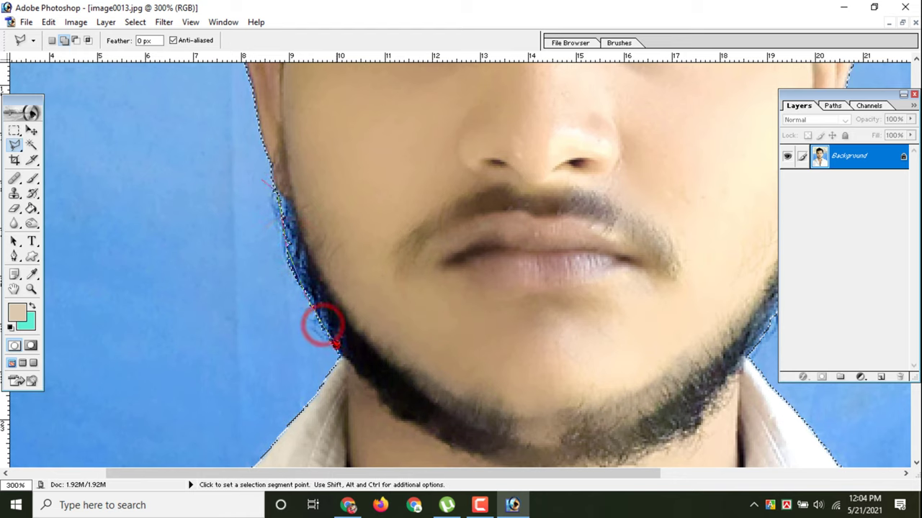
drag(208, 208, 255, 350)
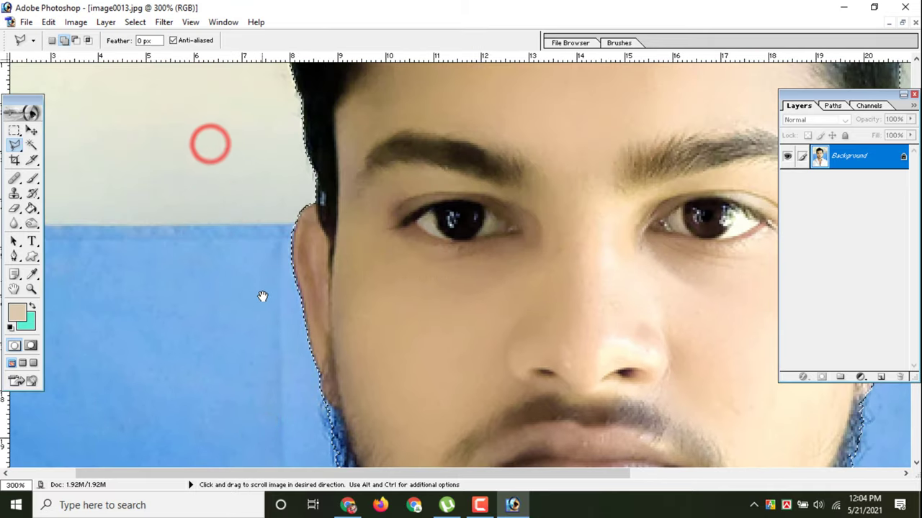
drag(208, 144, 261, 295)
drag(245, 228, 249, 401)
drag(270, 326, 255, 352)
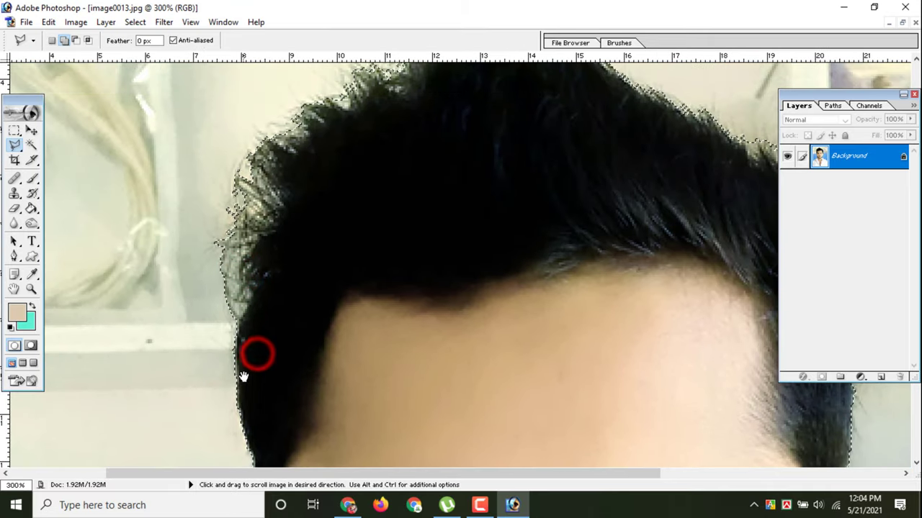
click(199, 138)
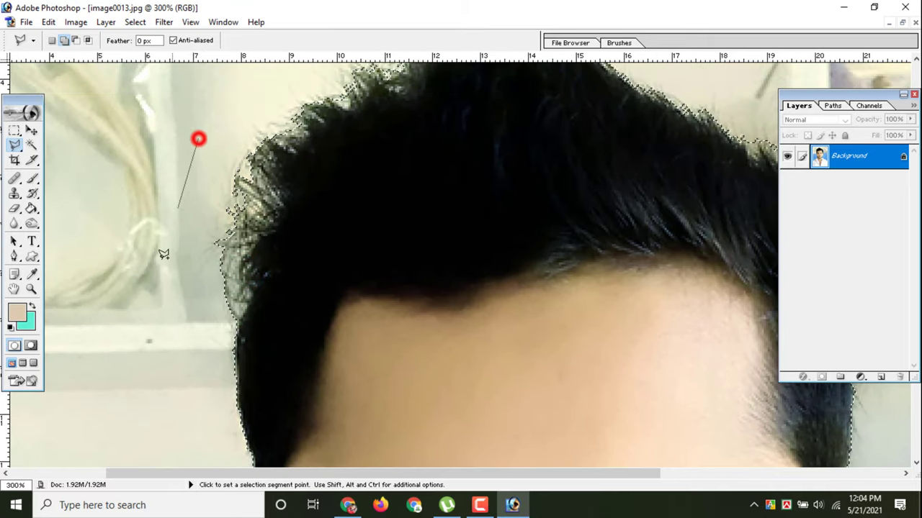
click(157, 300)
click(221, 375)
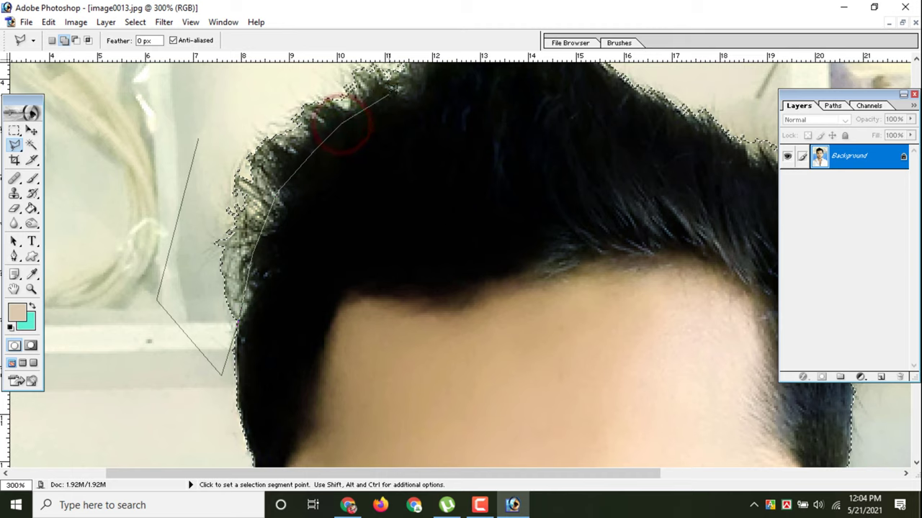
click(172, 87)
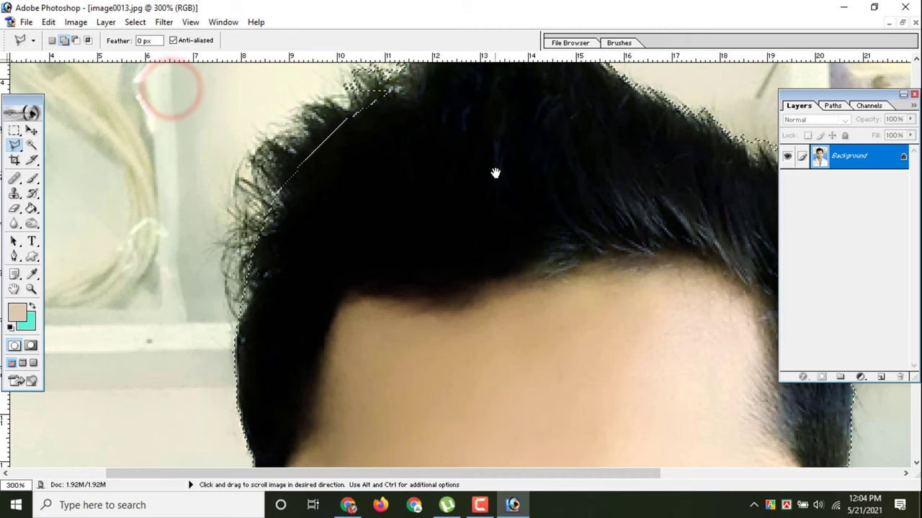
Refine the selection along the crown at the top of the hair.
drag(493, 172, 319, 298)
click(514, 158)
click(355, 114)
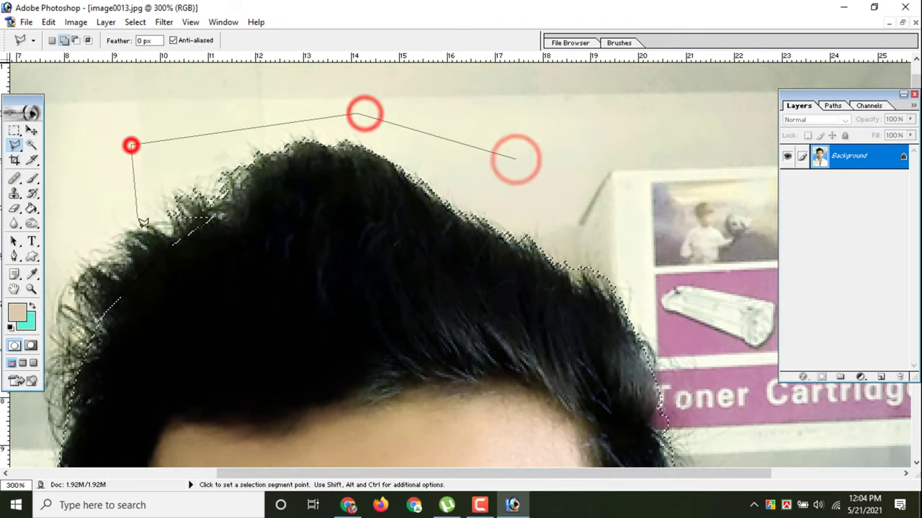
click(132, 145)
click(151, 244)
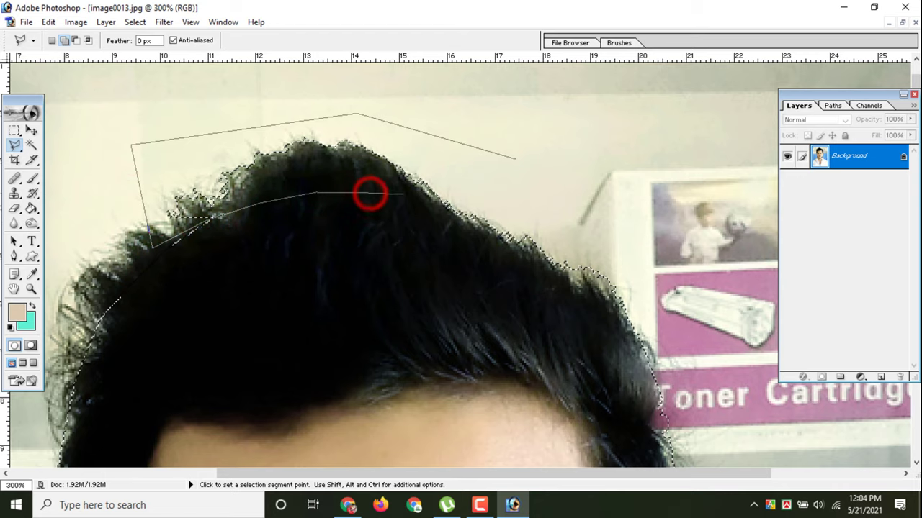
double_click(512, 201)
Refine the selection along the hair's right side near the temple.
drag(507, 210, 298, 145)
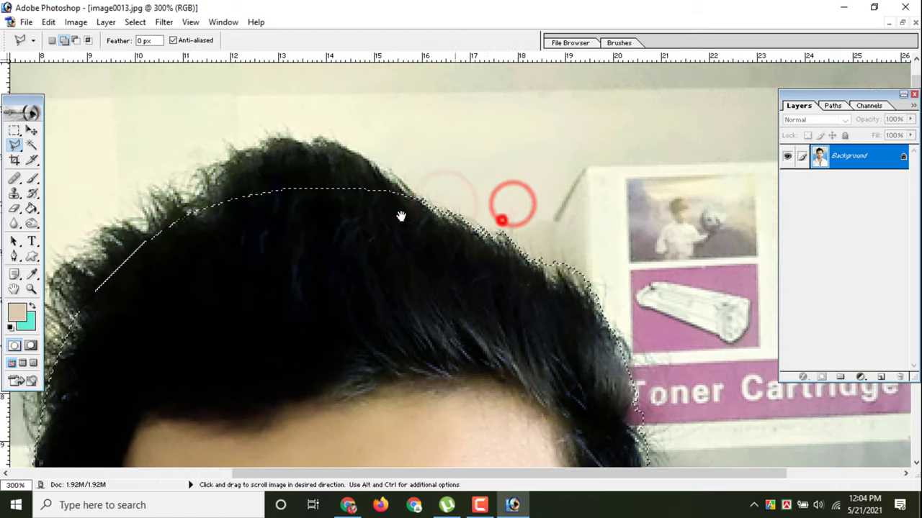
click(431, 143)
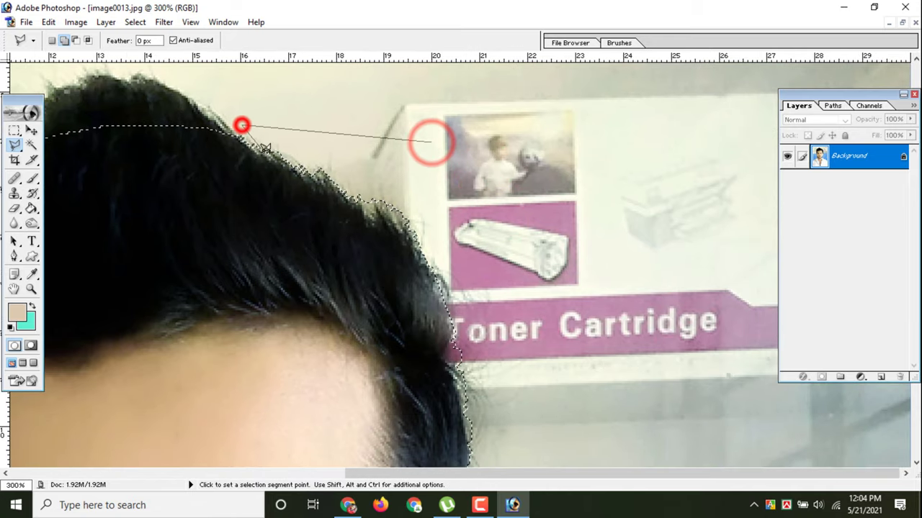
click(242, 125)
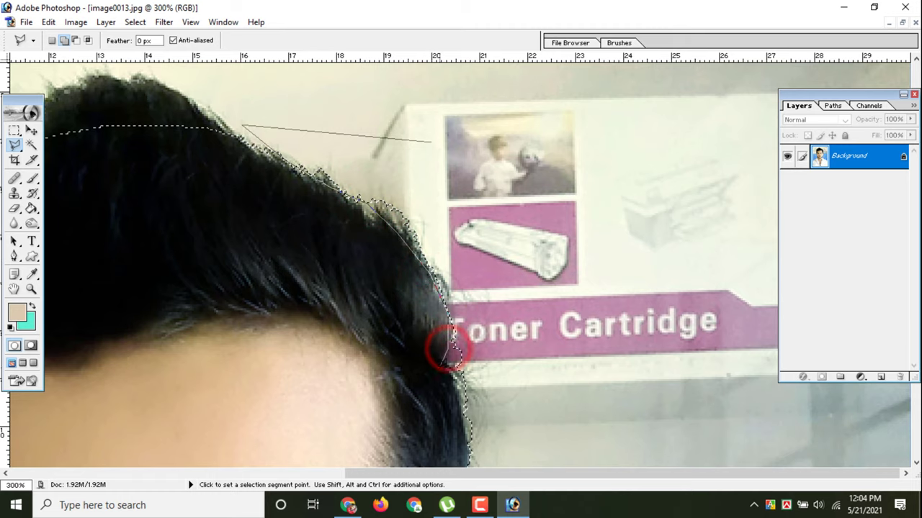
drag(439, 342, 420, 192)
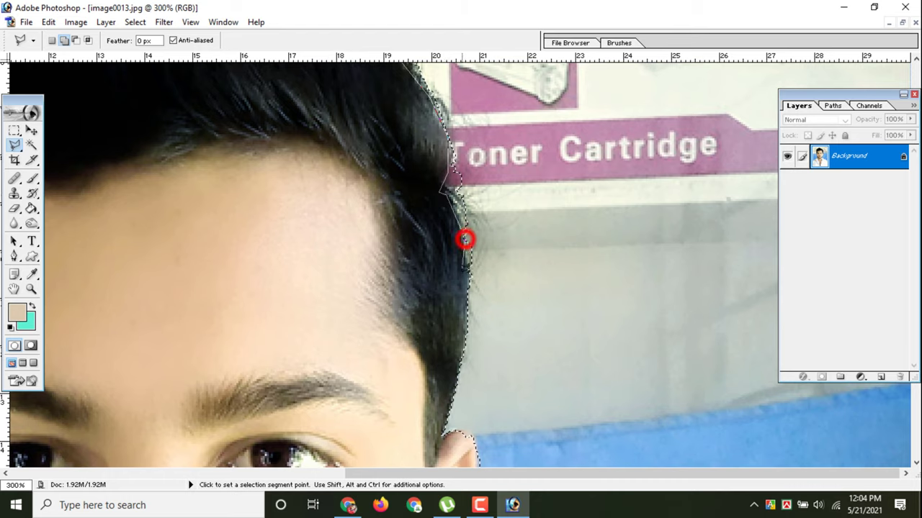
click(541, 76)
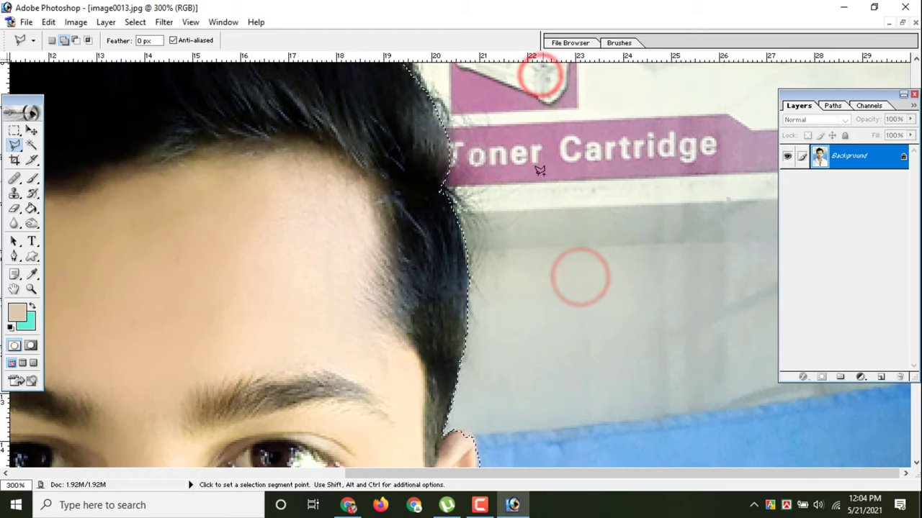
Refine the selection along the hair's left outer edge and temple hairline.
drag(540, 168, 623, 225)
mouse_move(230, 252)
mouse_down()
mouse_move(352, 249)
mouse_move(425, 225)
mouse_up()
drag(286, 223, 274, 261)
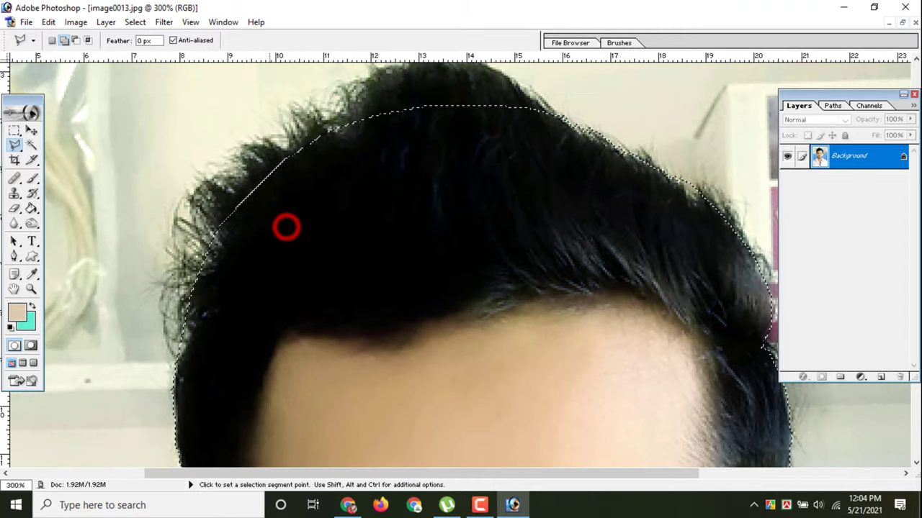
click(262, 113)
click(332, 129)
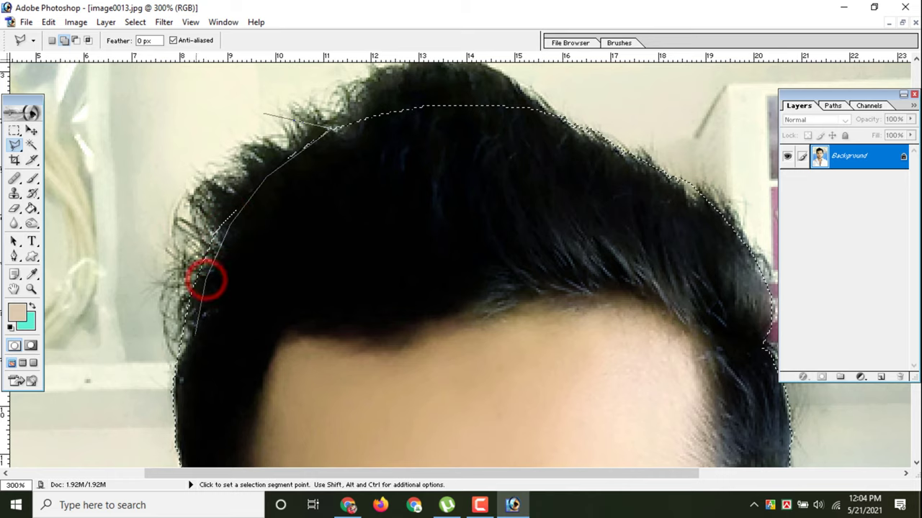
drag(201, 326, 222, 180)
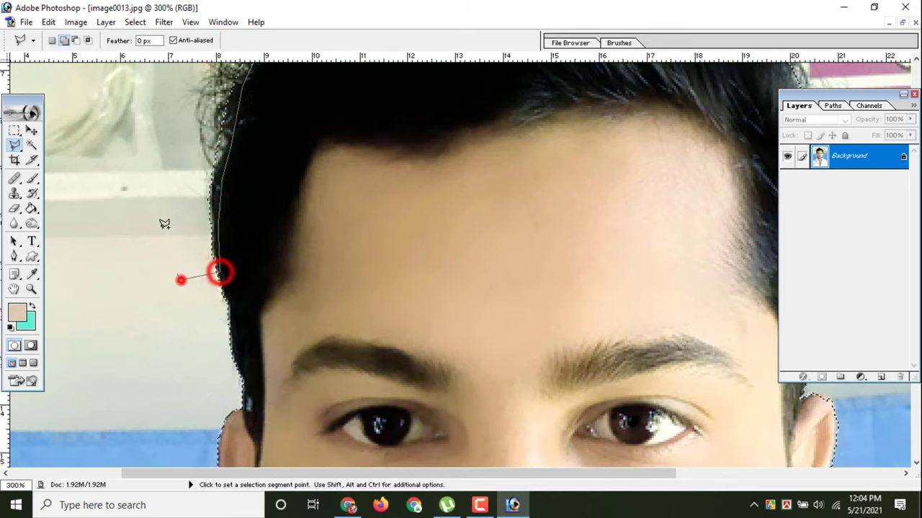
click(180, 280)
scroll(138, 124, up, 5)
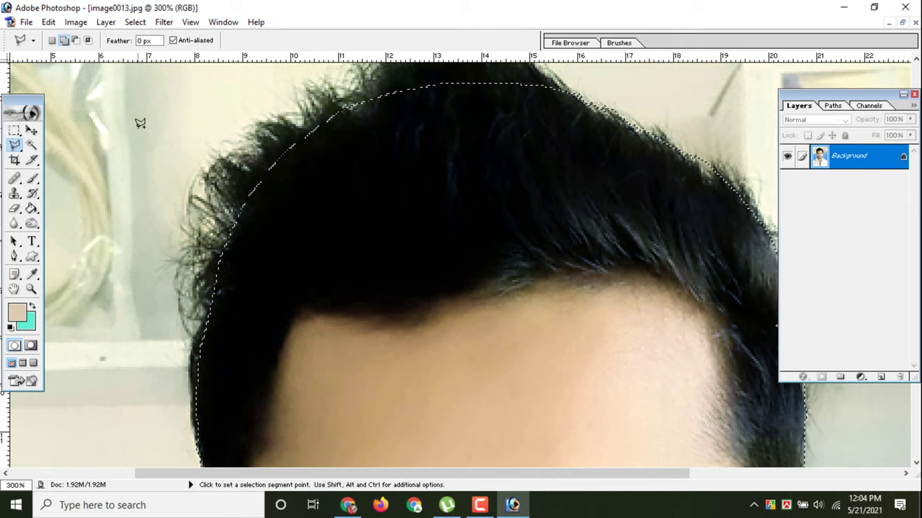
Zoom out, switch to the Rectangular Marquee and open Feather Selection for the background.
key(ctrl+minus)
key(ctrl+minus)
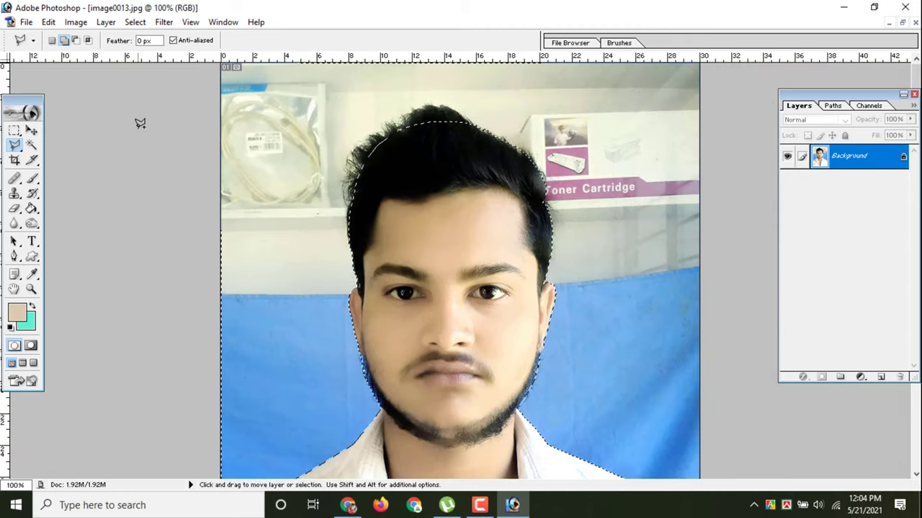
key(ctrl+minus)
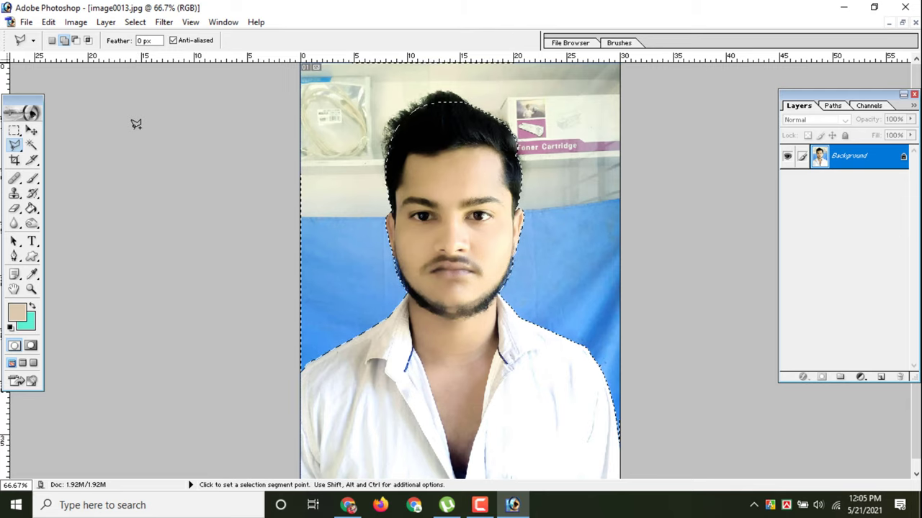
click(14, 130)
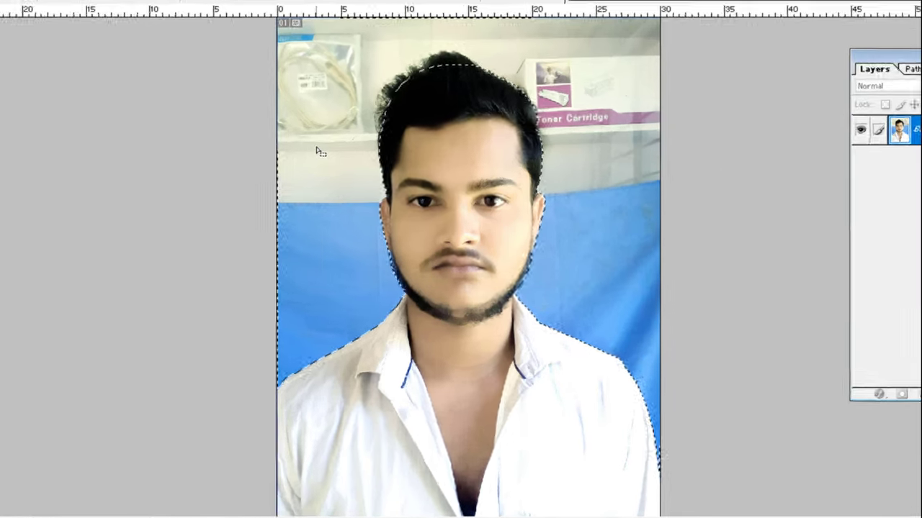
right_click(334, 170)
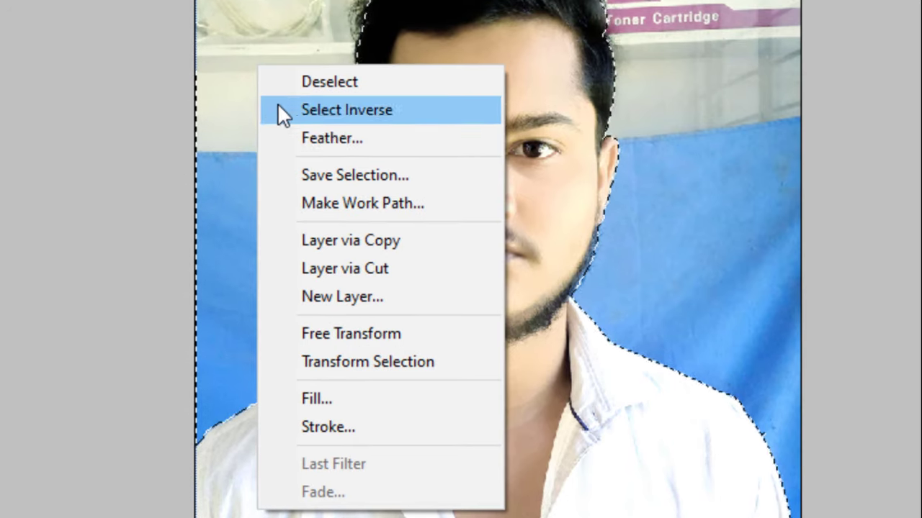
click(418, 143)
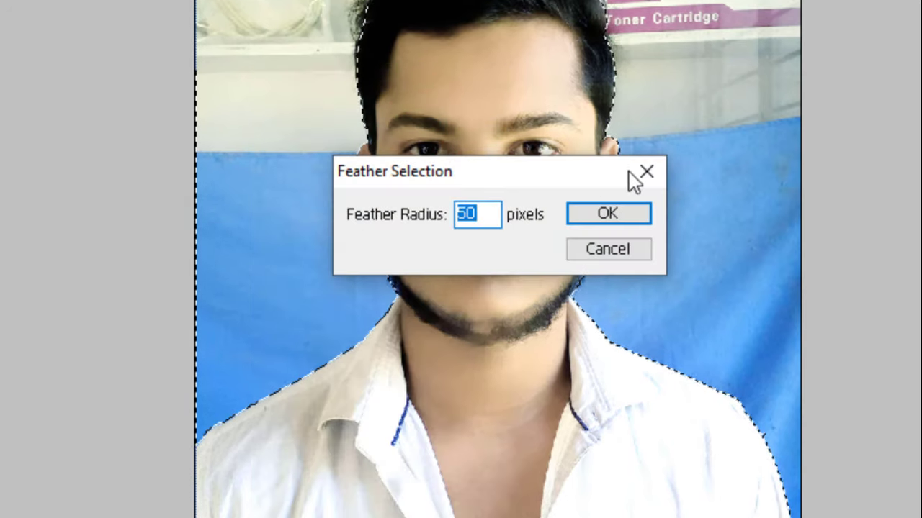
click(637, 169)
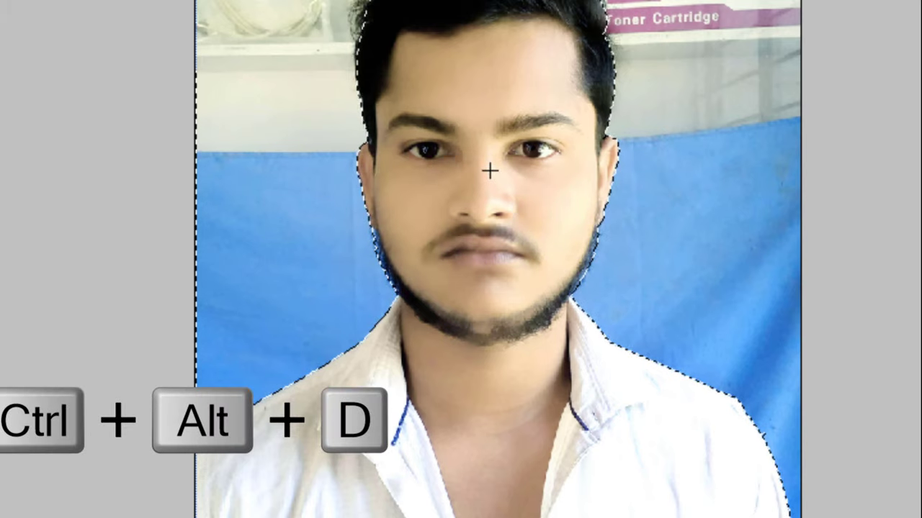
key(ctrl+alt+d)
text(2.5)
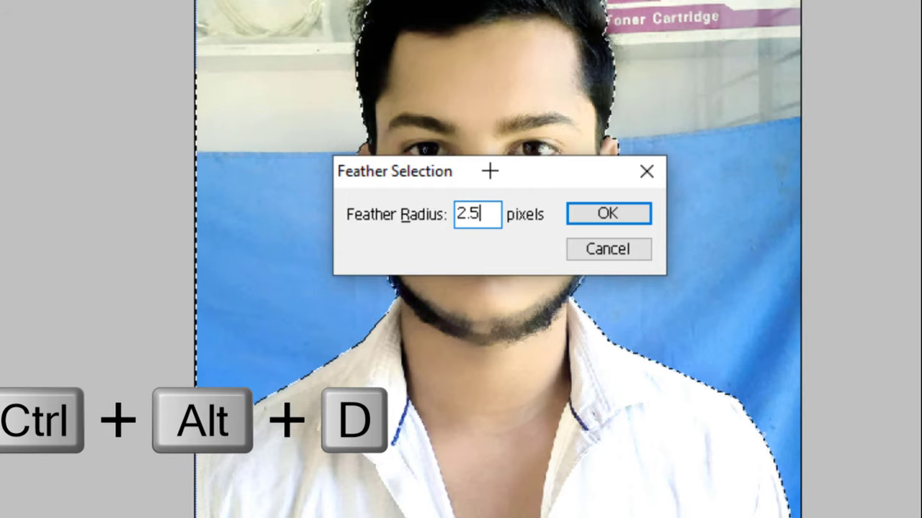
Apply the 2.5-pixel feather and set the background colour to sky blue #4EAFF9.
click(617, 213)
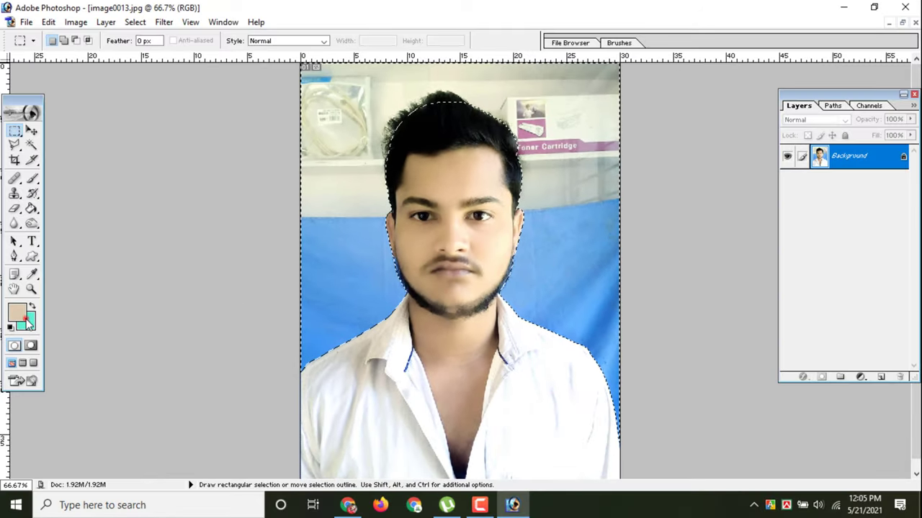
click(28, 323)
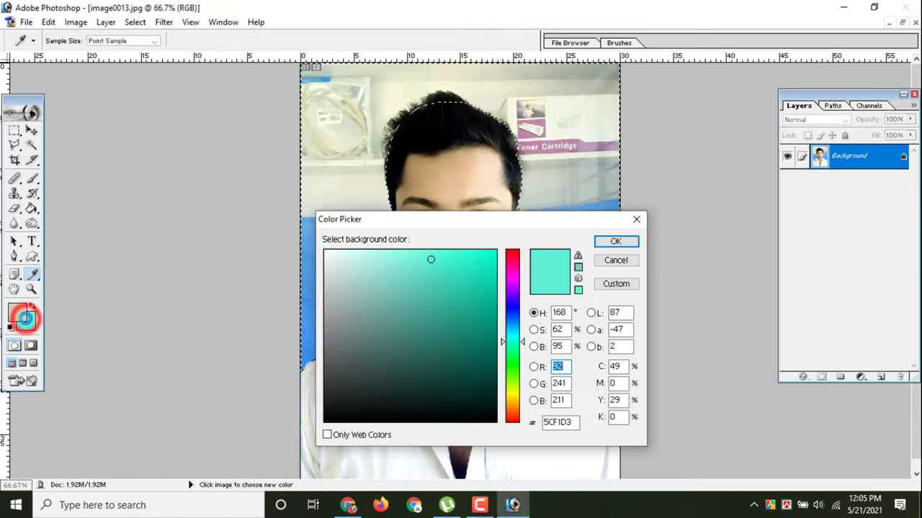
drag(510, 358, 515, 331)
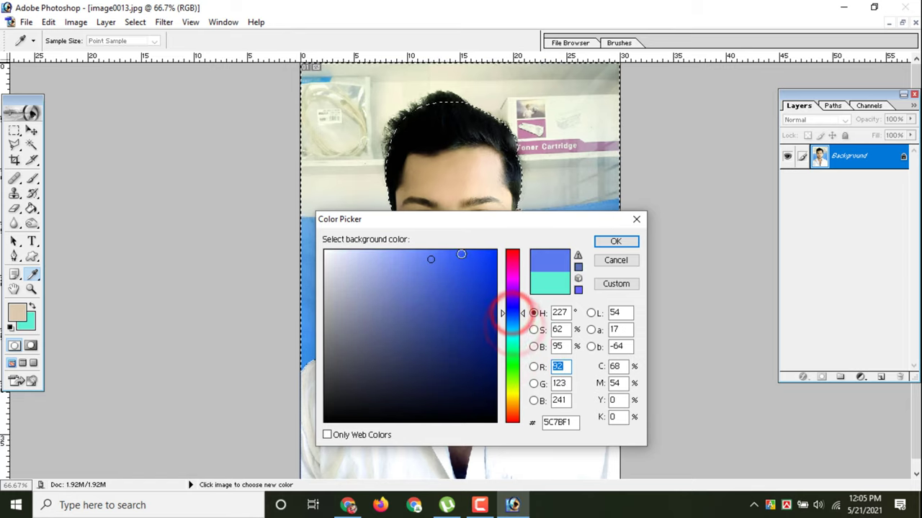
click(513, 323)
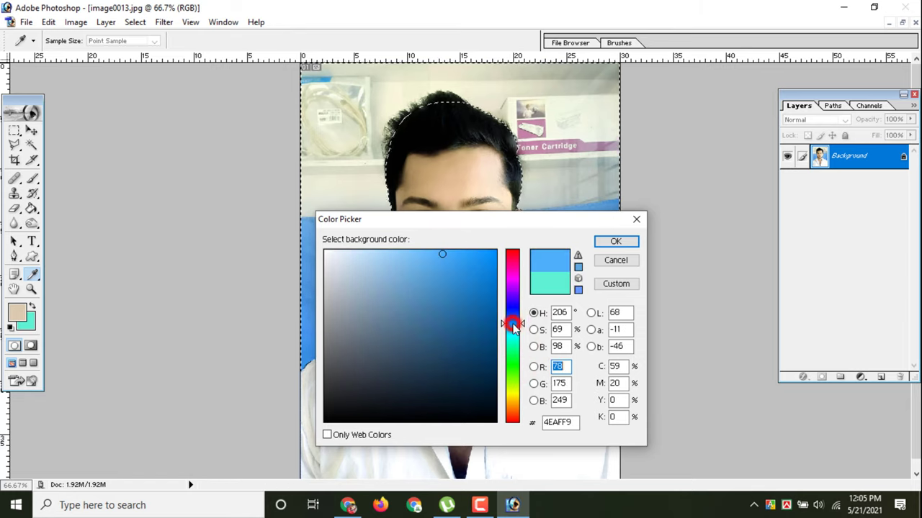
click(607, 242)
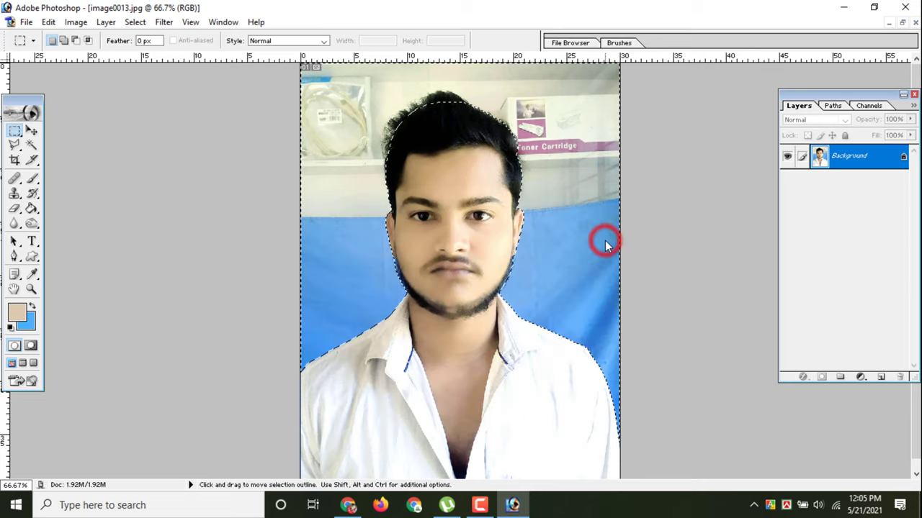
Fill the selected background with sky blue, deselect and zoom out.
key(Delete)
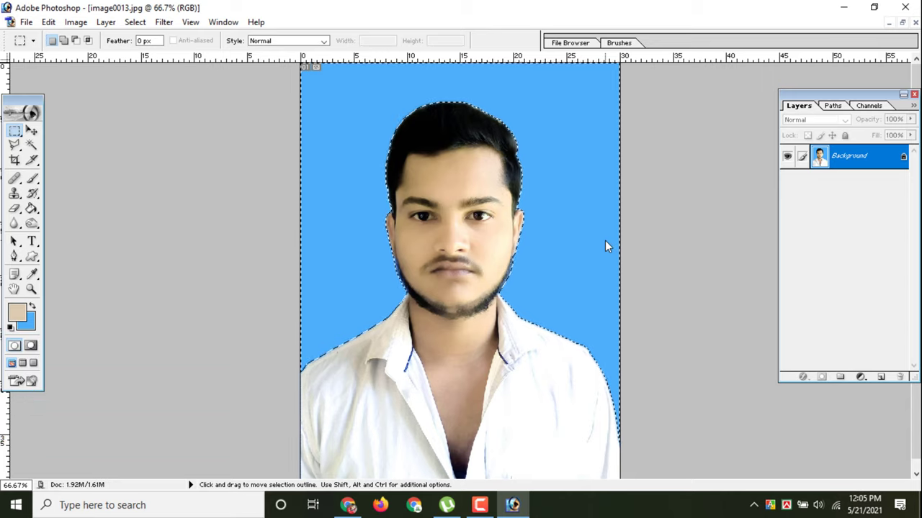
key(ctrl+d)
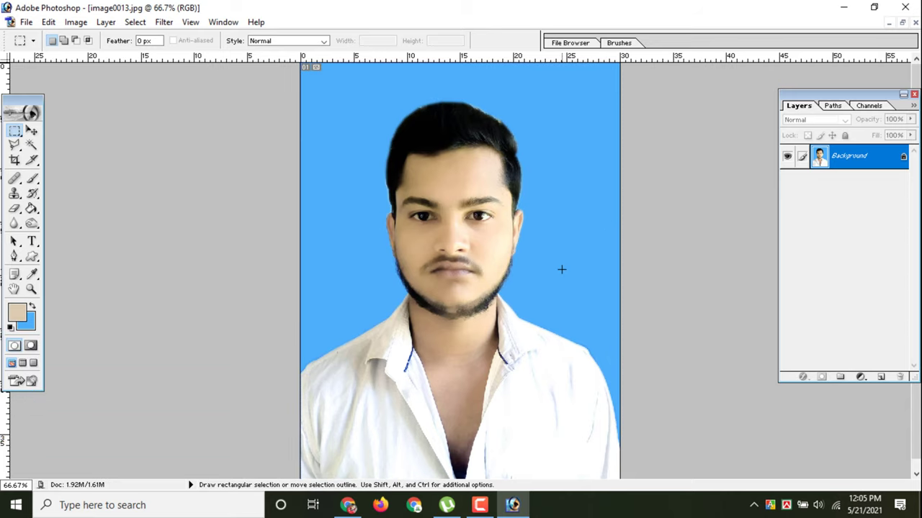
key(ctrl+minus)
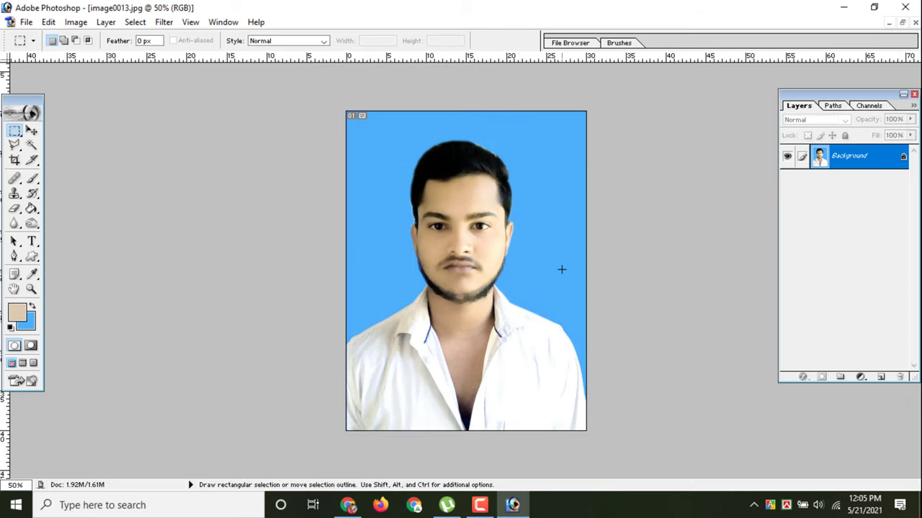
Stroke the whole canvas with a 2 px black border, then deselect.
key(ctrl+a)
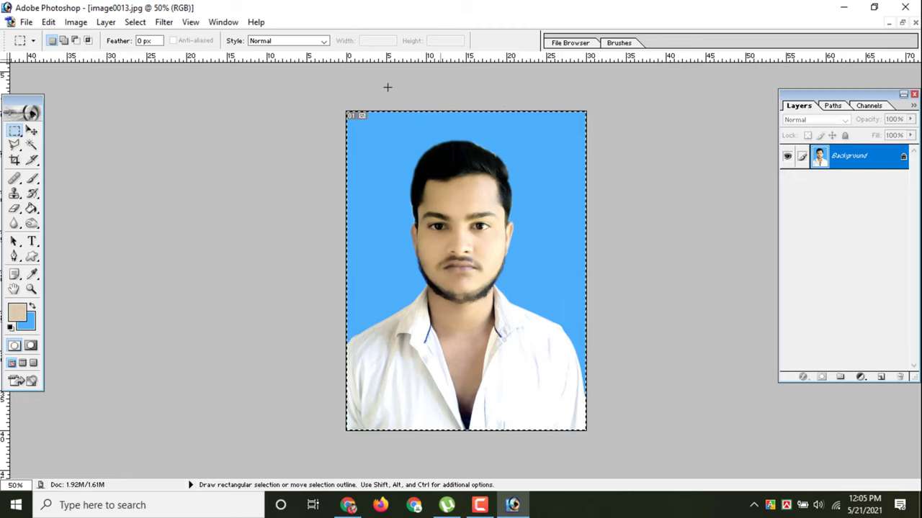
click(49, 22)
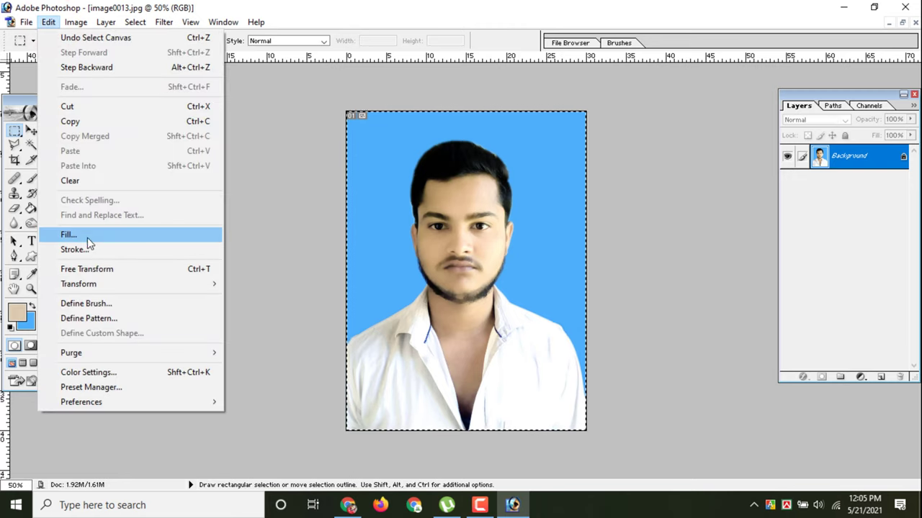
click(132, 250)
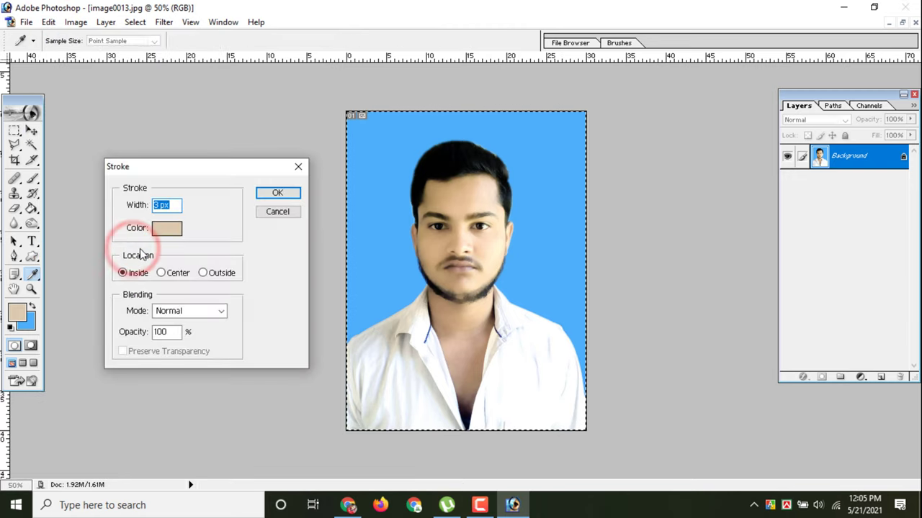
click(166, 227)
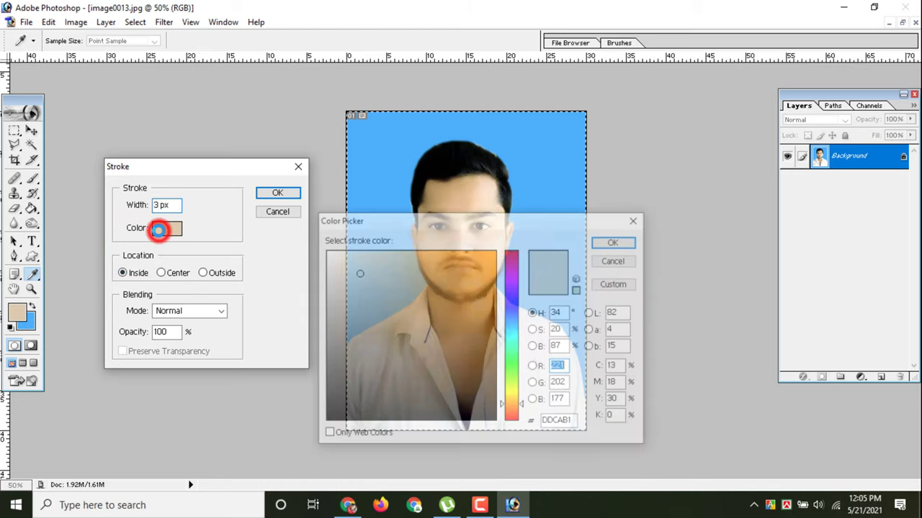
click(488, 419)
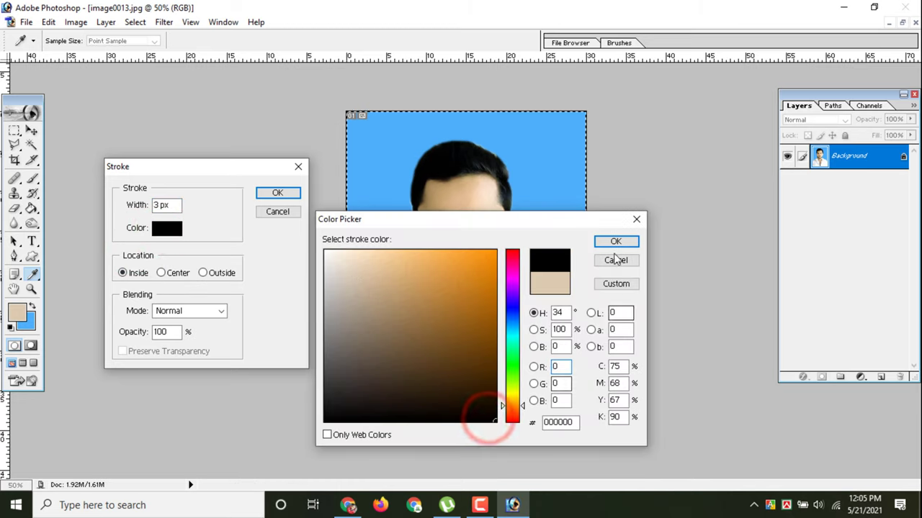
click(616, 241)
click(157, 206)
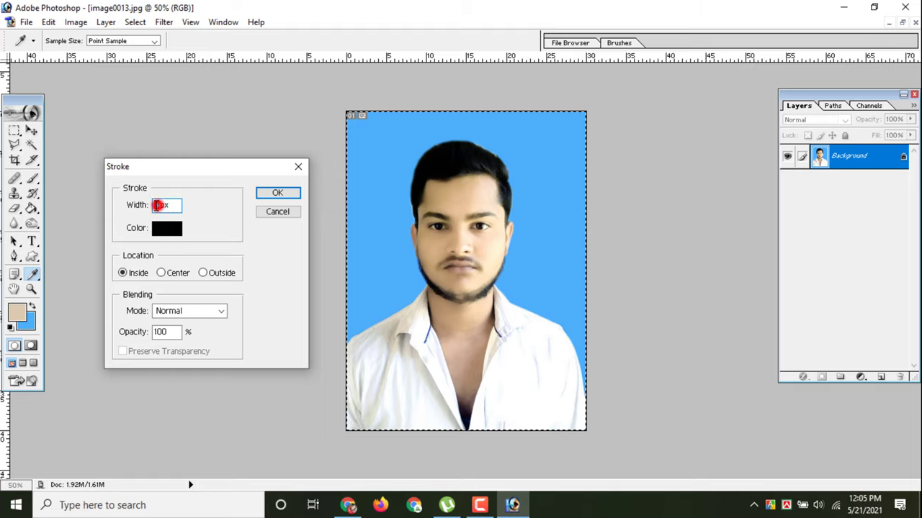
text(2)
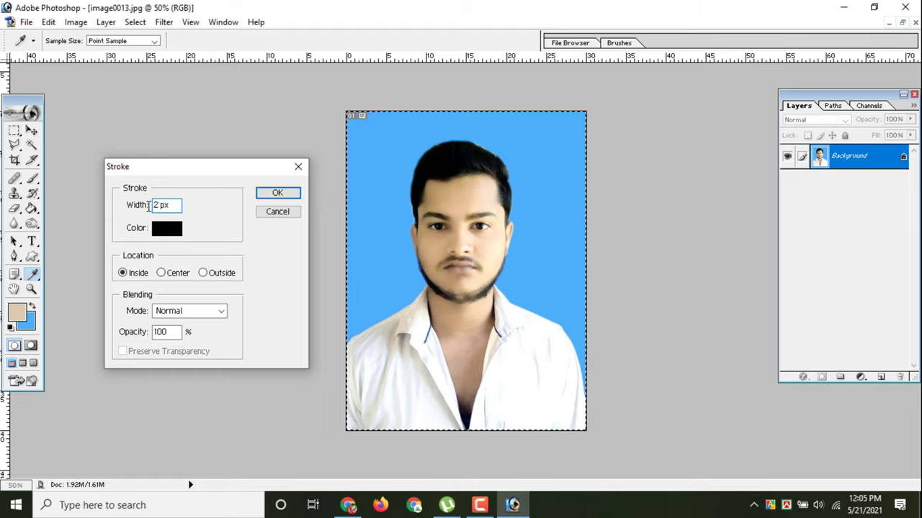
click(278, 193)
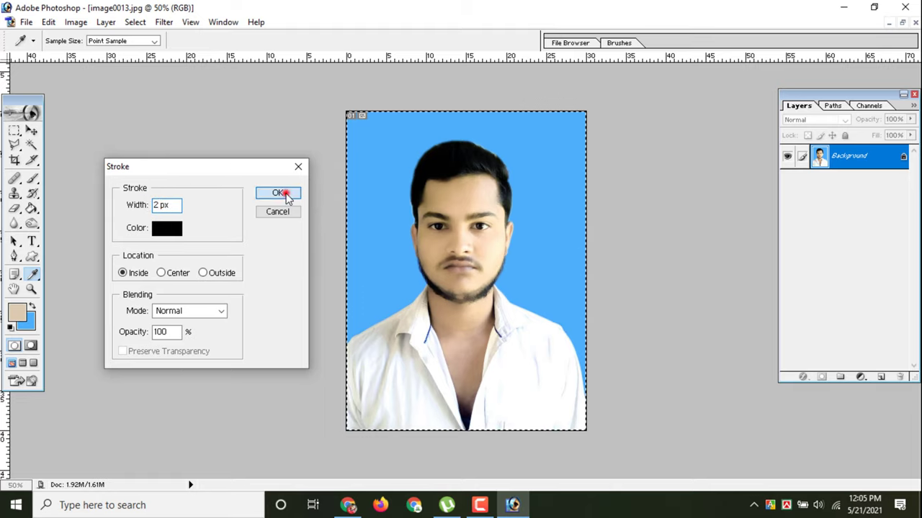
click(284, 192)
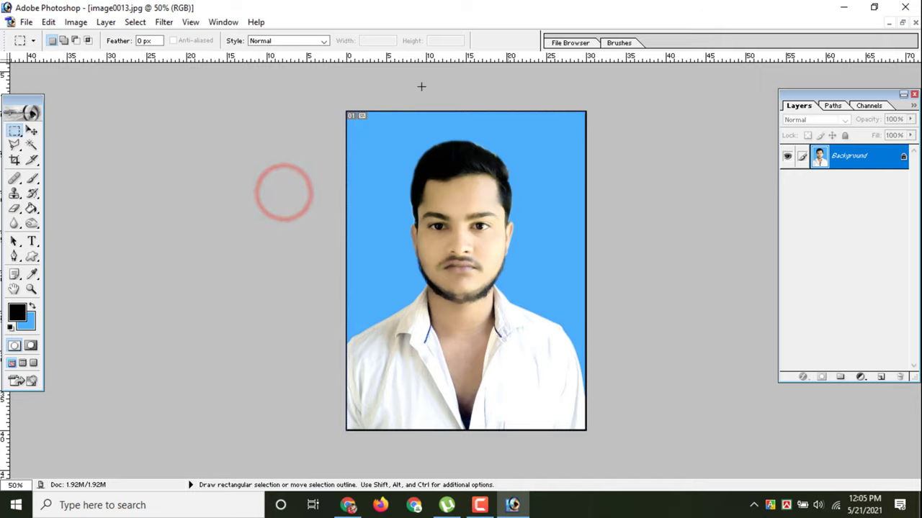